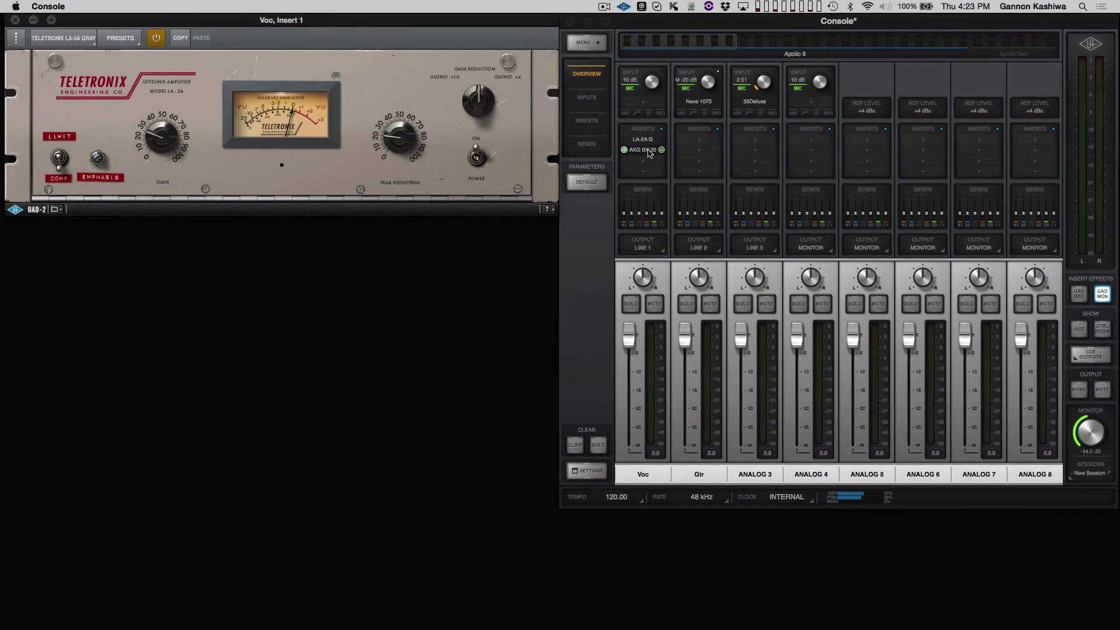
Open the AKG BX 20 reverb, Neve 1073 preamp and 55Deluxe amp plug-in windows.
left_click(648, 150)
left_click(699, 101)
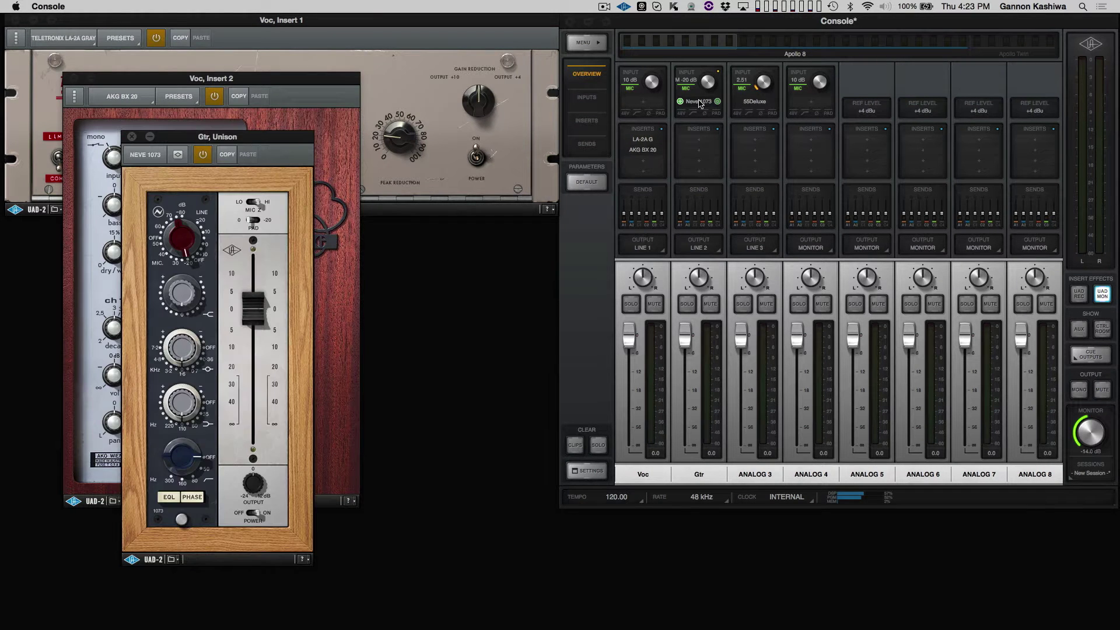
left_click(755, 102)
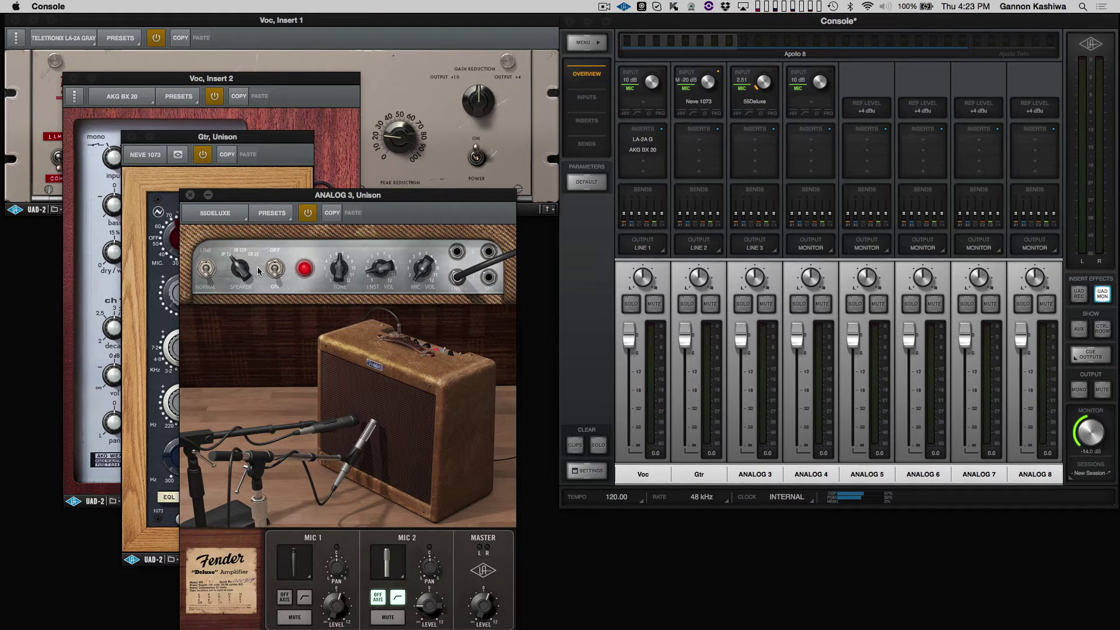
Set the 55Deluxe speaker to JB 120, nudge its Tone knob, and return to the mixer.
left_click(235, 264)
left_click_drag(340, 272, 342, 265)
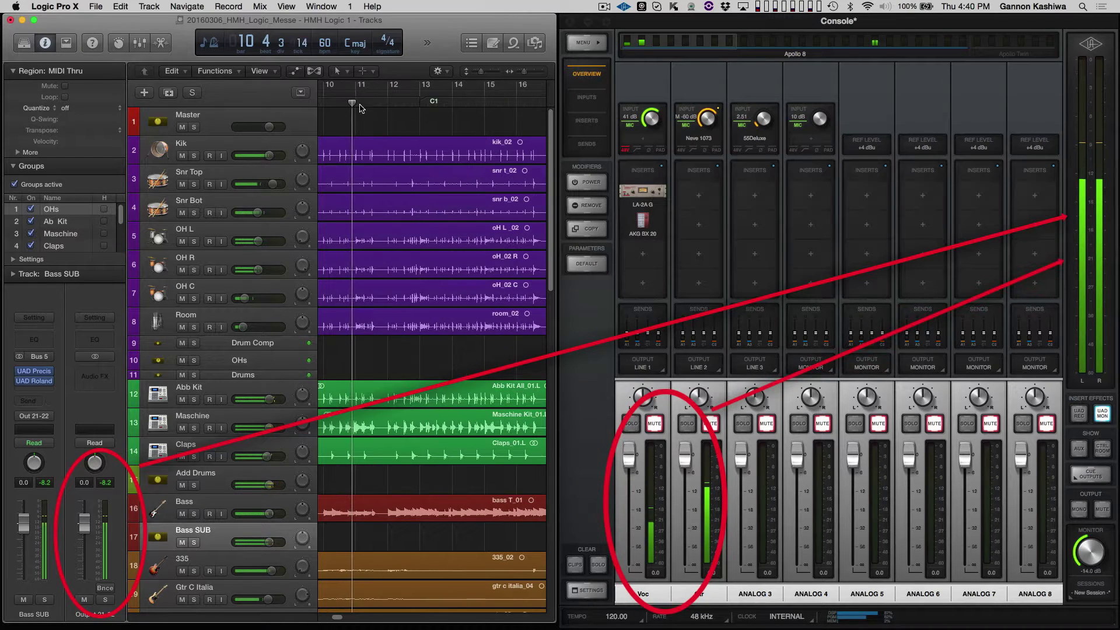
left_click(712, 425)
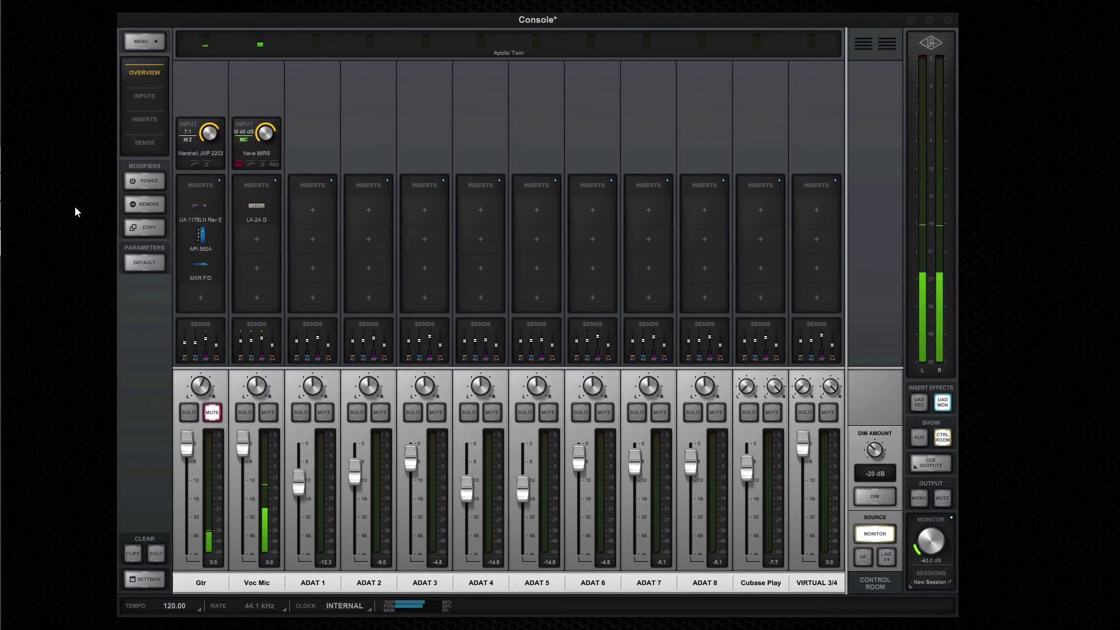
Open the Voc Mic's LA-2A from the Inserts view and lower its headphone send to -14.1.
left_click(149, 92)
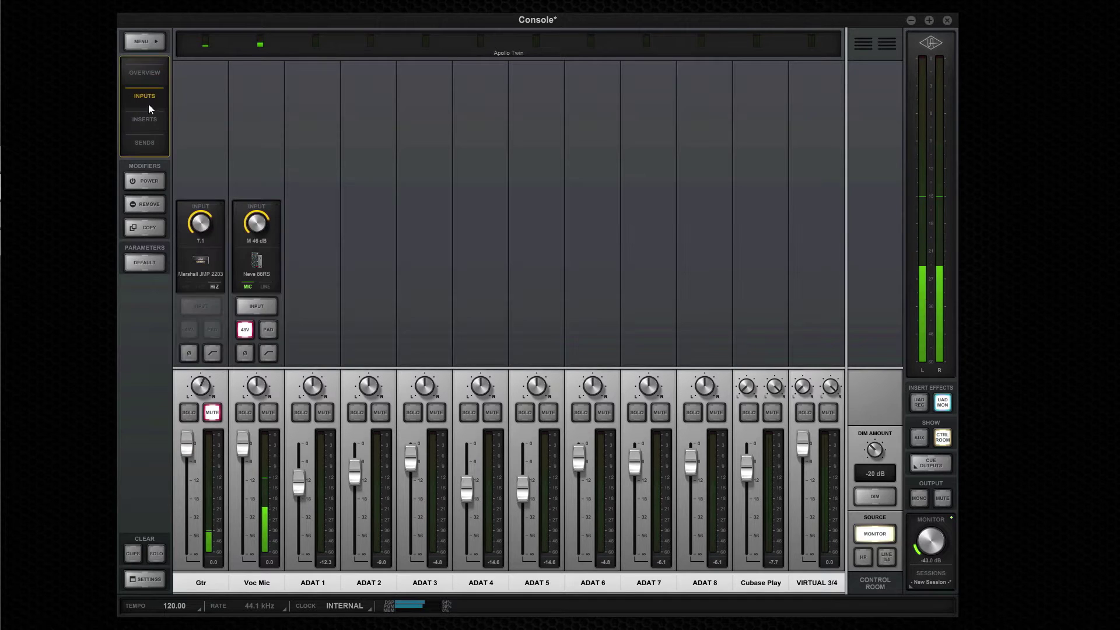
left_click(147, 119)
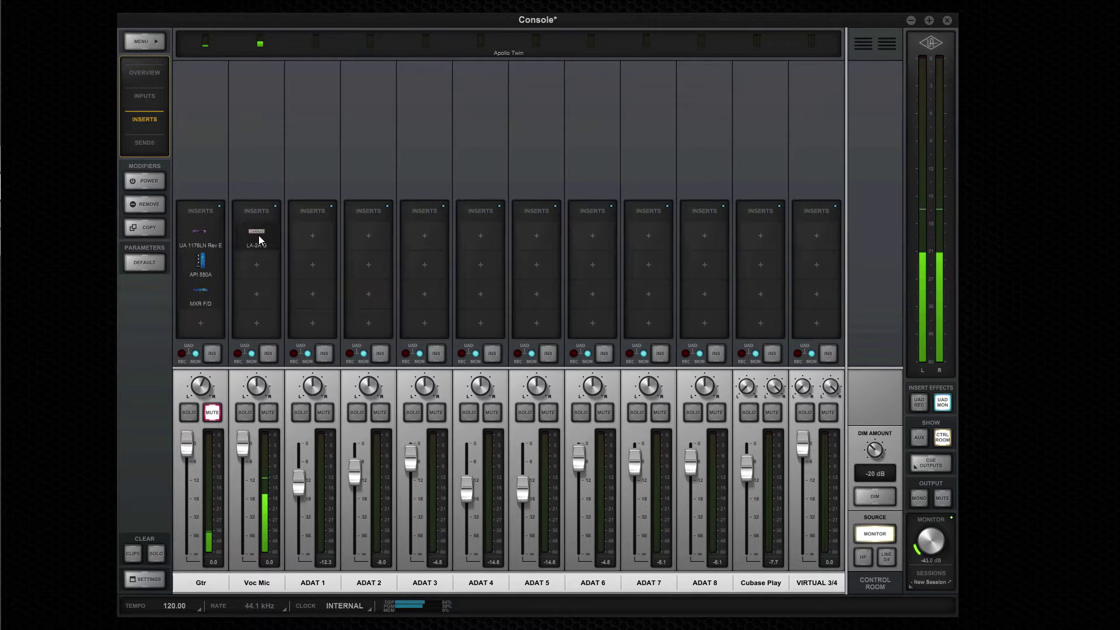
left_click(260, 240)
left_click(143, 143)
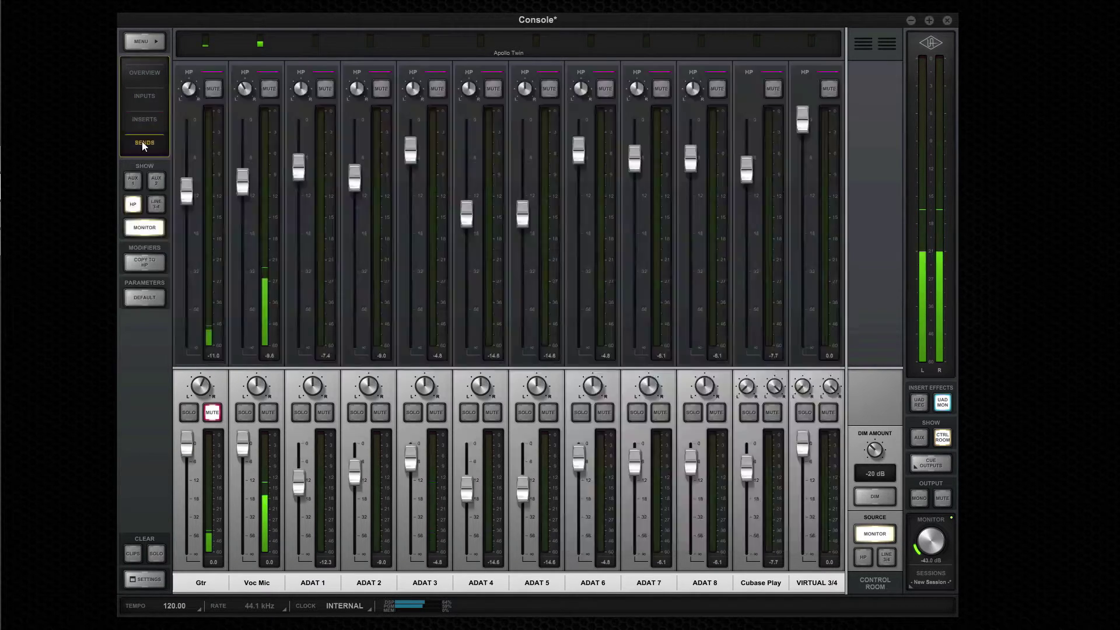
left_click_drag(243, 182, 236, 212)
Back in Overview, pull the Voc Mic level down to -16.2 and mute the channel.
left_click(142, 67)
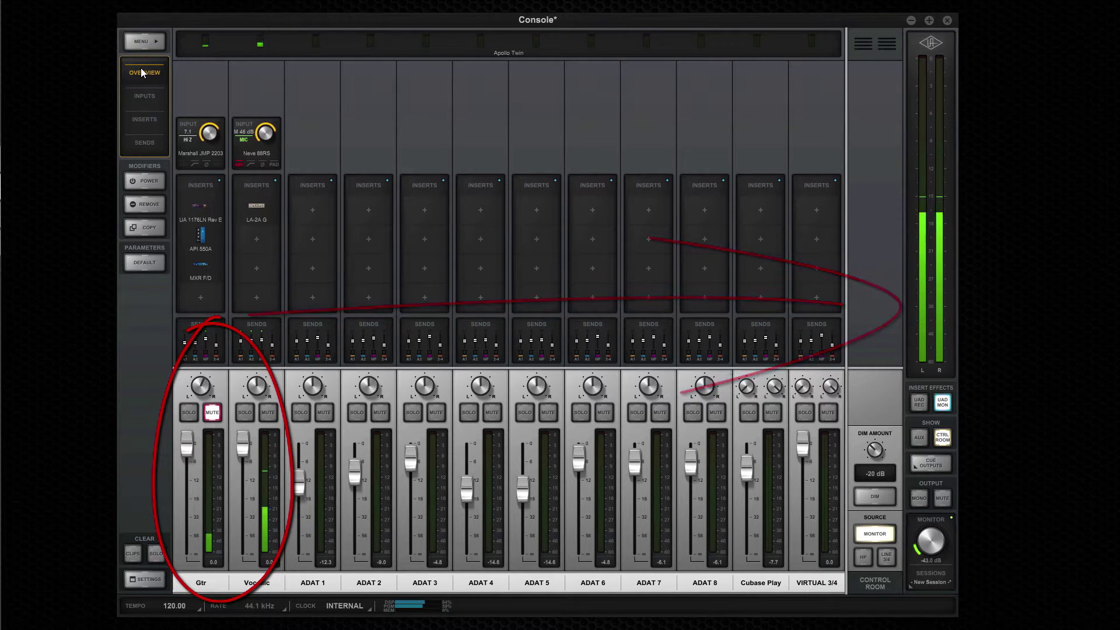
left_click_drag(242, 445, 243, 496)
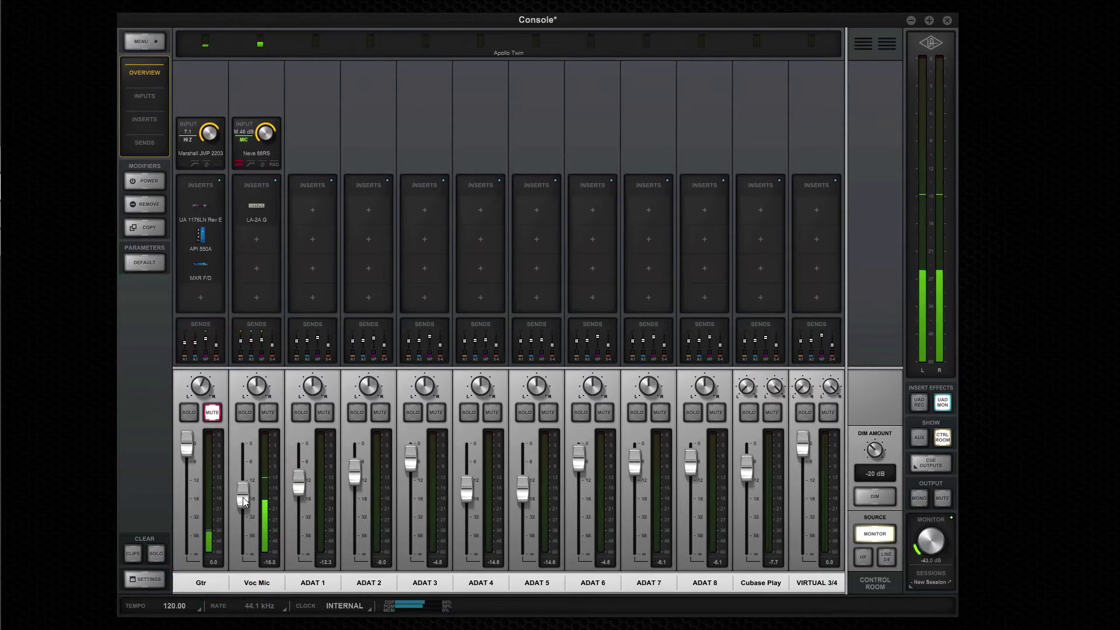
left_click(268, 412)
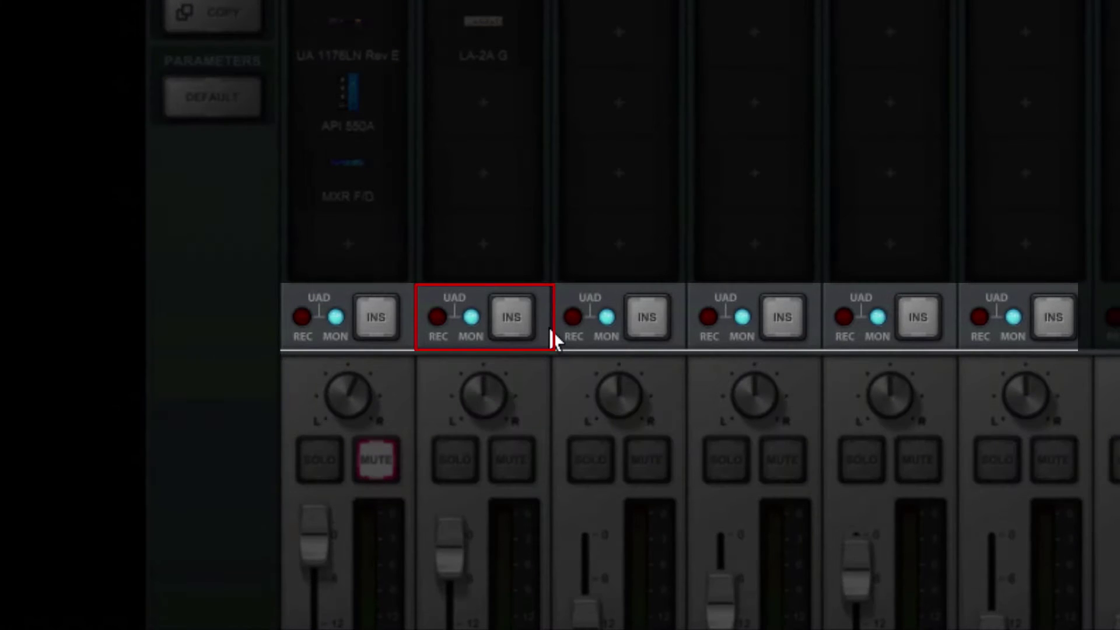
Set all insert effects to UAD MON, then open the Voc Mic's Neve 88RS Unison preamp.
left_click(526, 328)
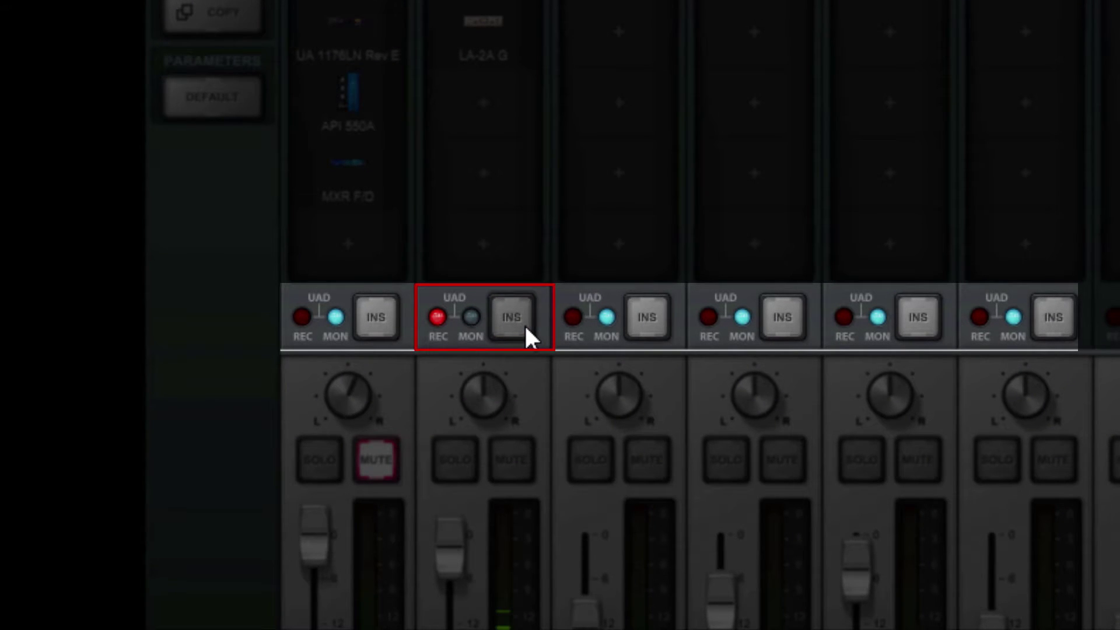
left_click(524, 324)
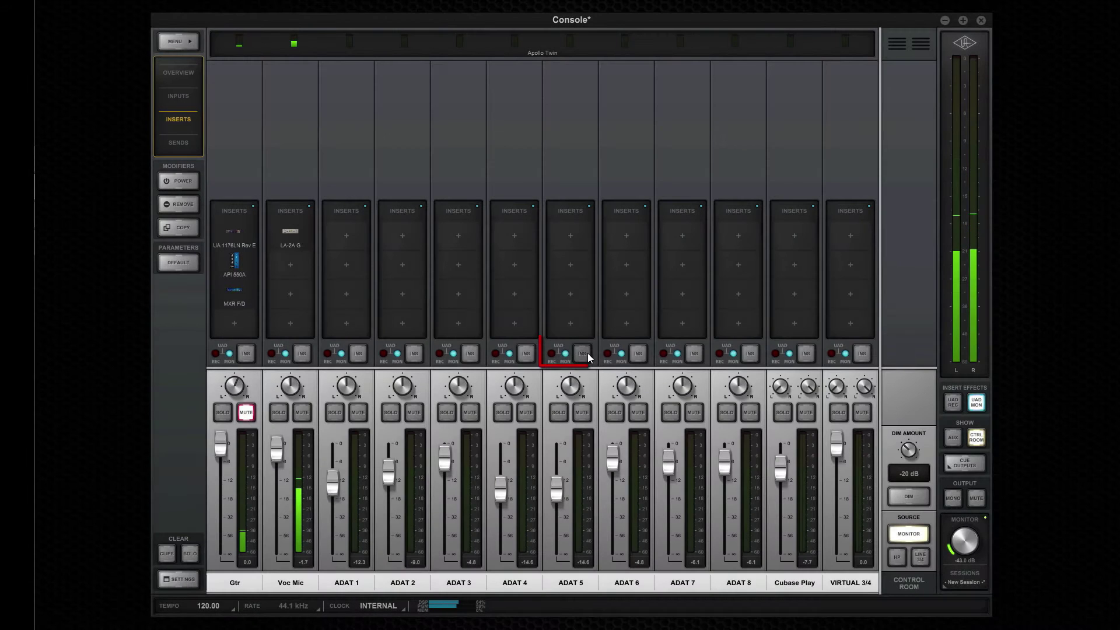
left_click(587, 353)
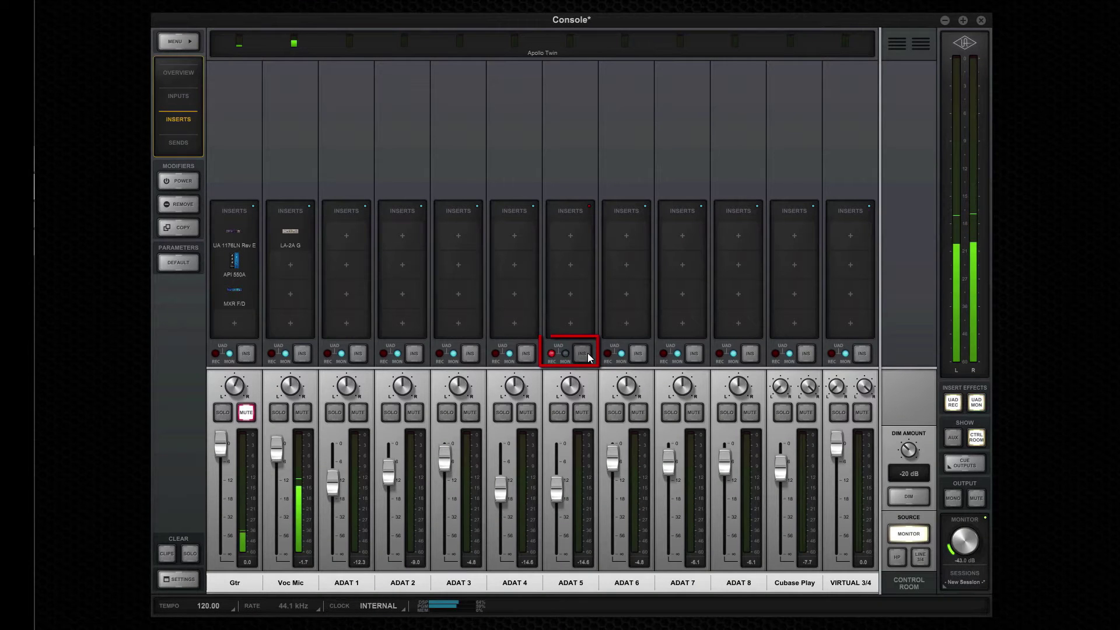
left_click(962, 403)
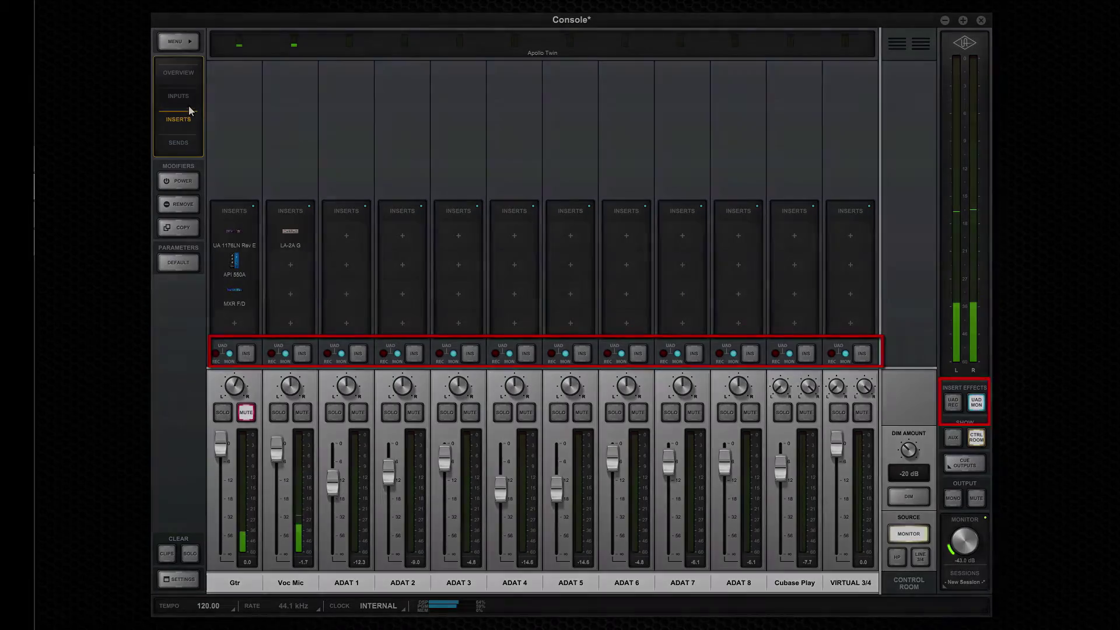
left_click(188, 103)
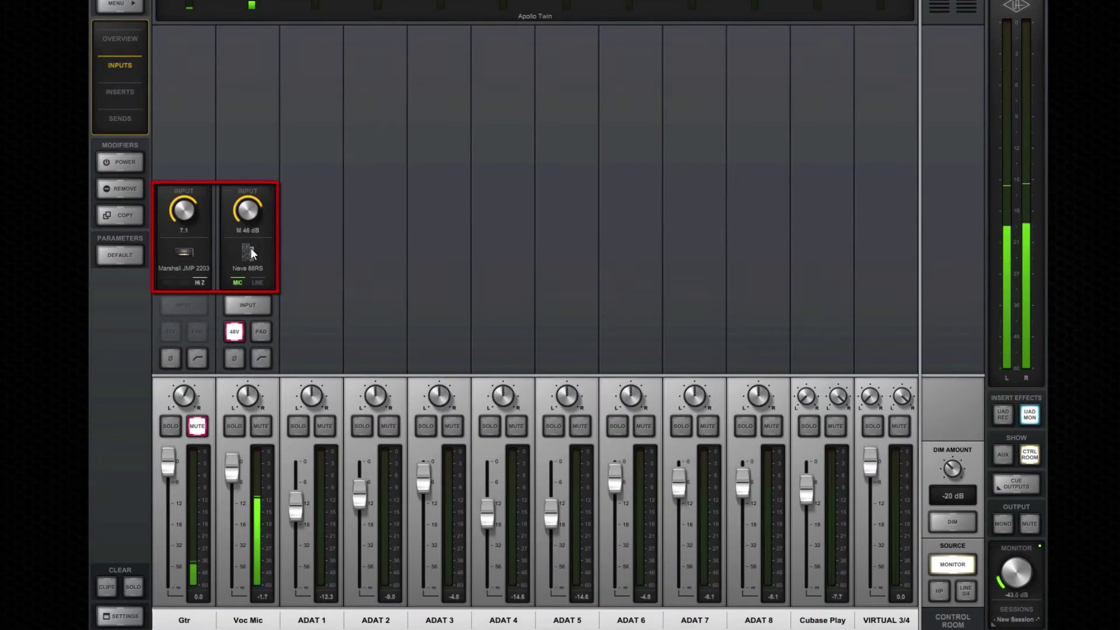
left_click(250, 247)
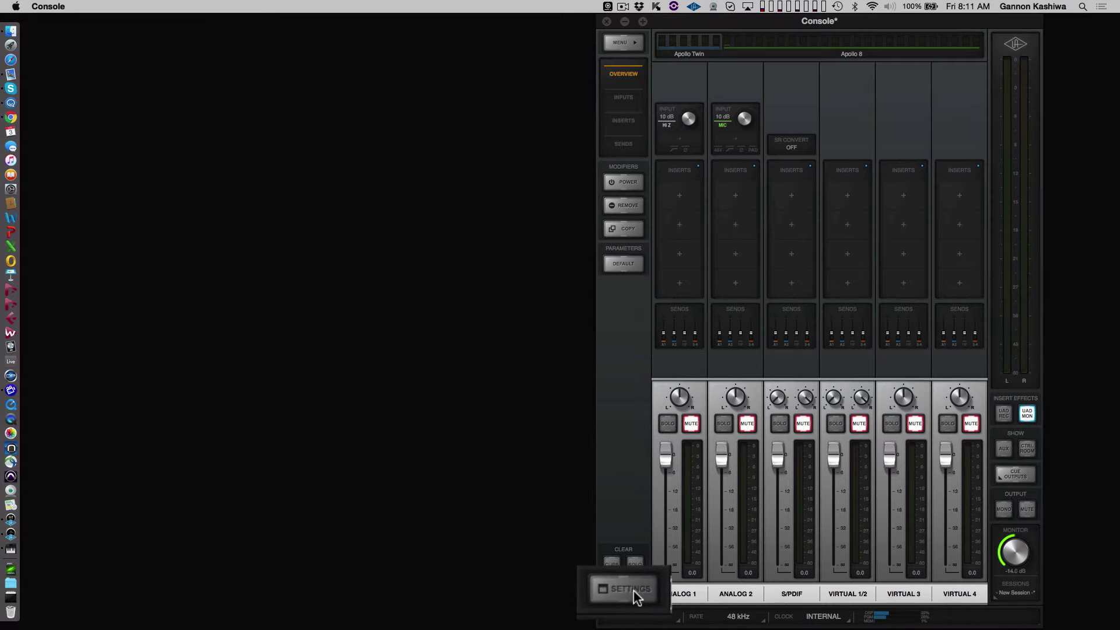
In Console Settings' Hardware page, set Monitor Output Gain to BYPASS.
left_click(633, 589)
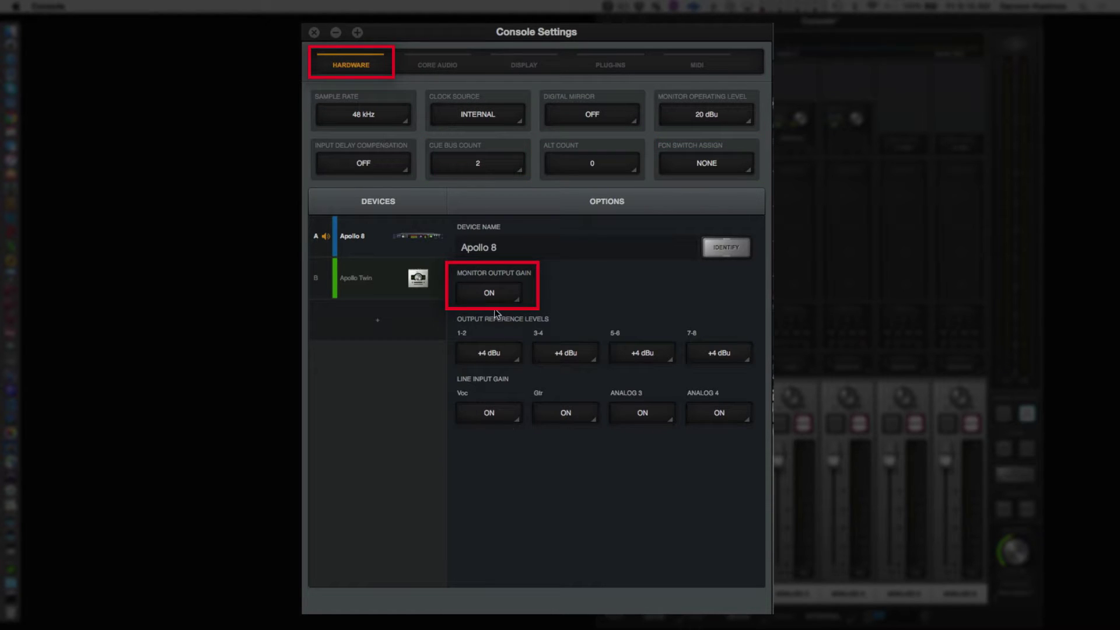
left_click(507, 294)
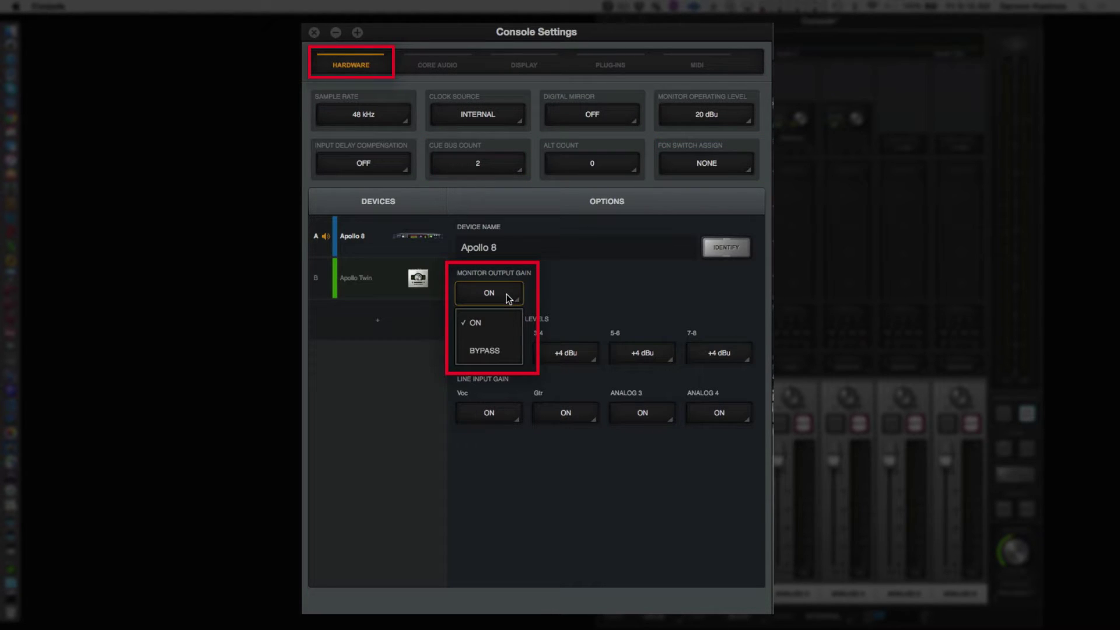
left_click(502, 353)
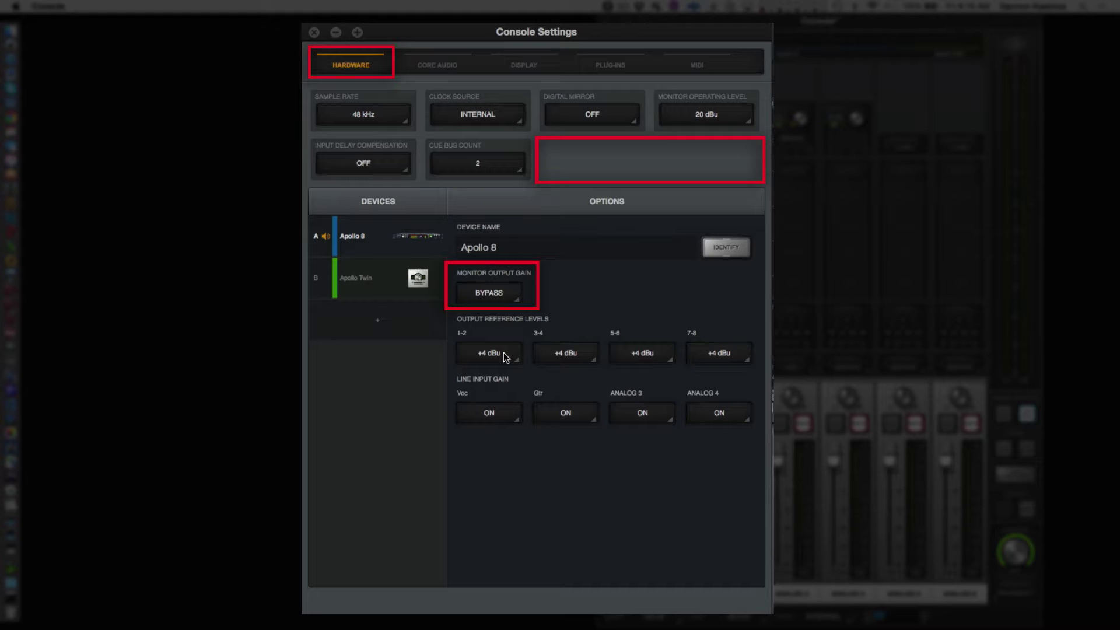
Set the Line Input Gain for Voc, Gtr and ANALOG 3 to BYPASS.
left_click(505, 412)
left_click(509, 470)
left_click(574, 414)
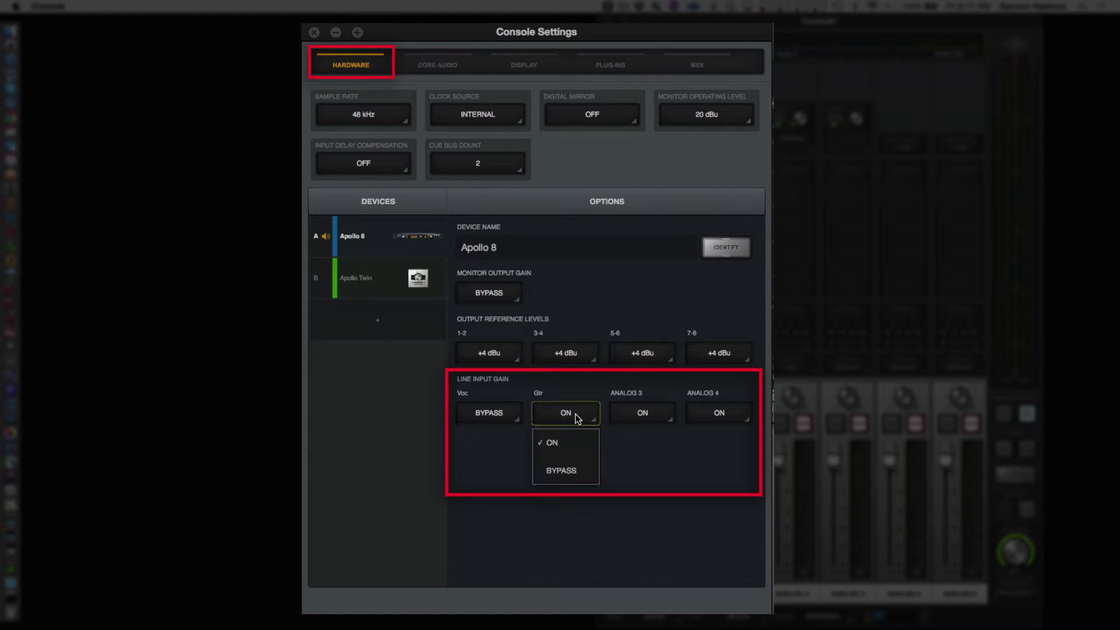
left_click(576, 474)
left_click(653, 413)
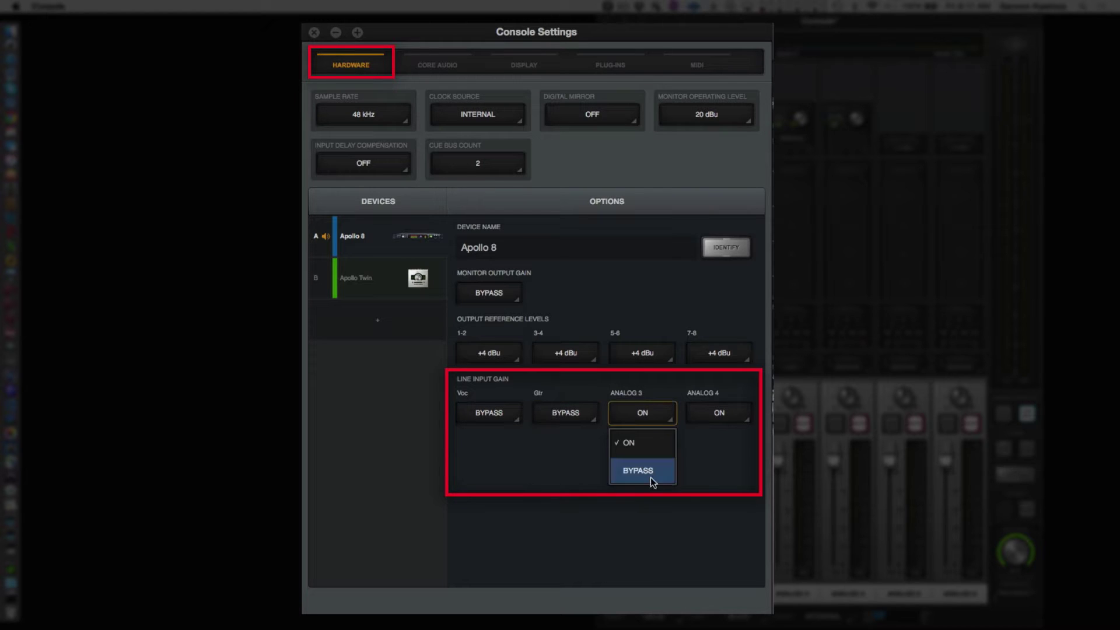
left_click(651, 476)
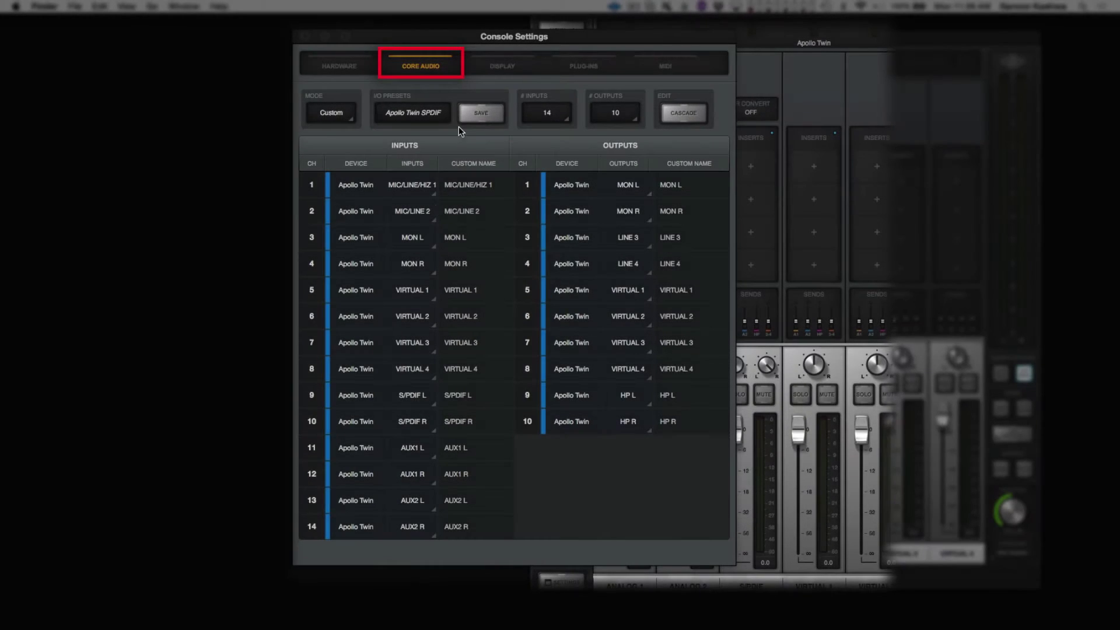
Review Core Audio input/output 1 routing and the Display tab's metering, hold, on-top and device-name menus.
left_click(351, 186)
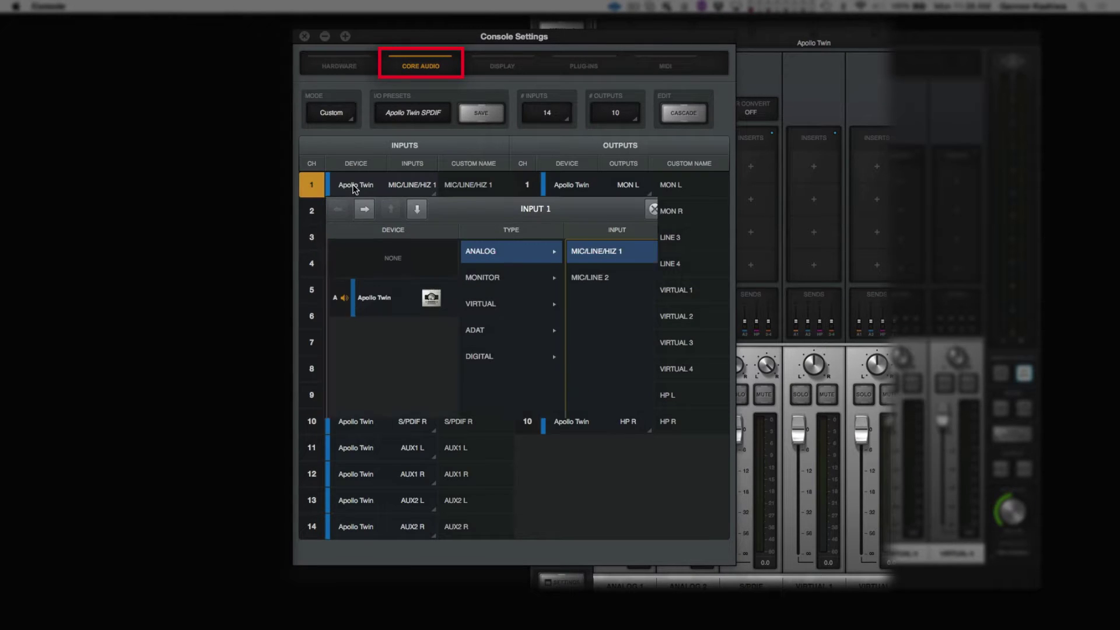
left_click(582, 186)
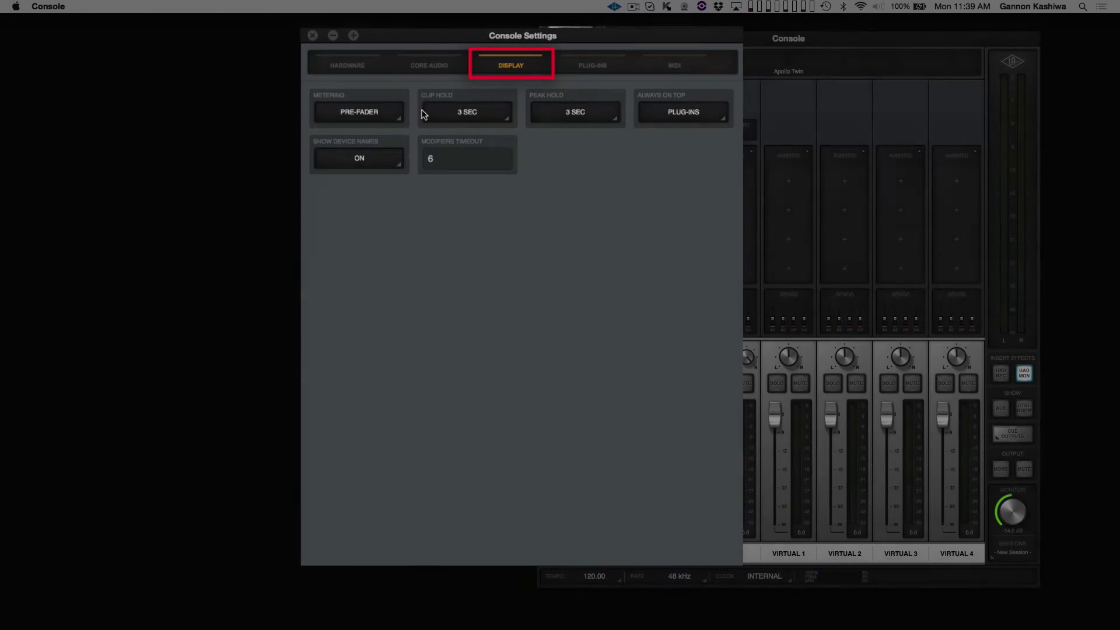
left_click(402, 116)
left_click(500, 115)
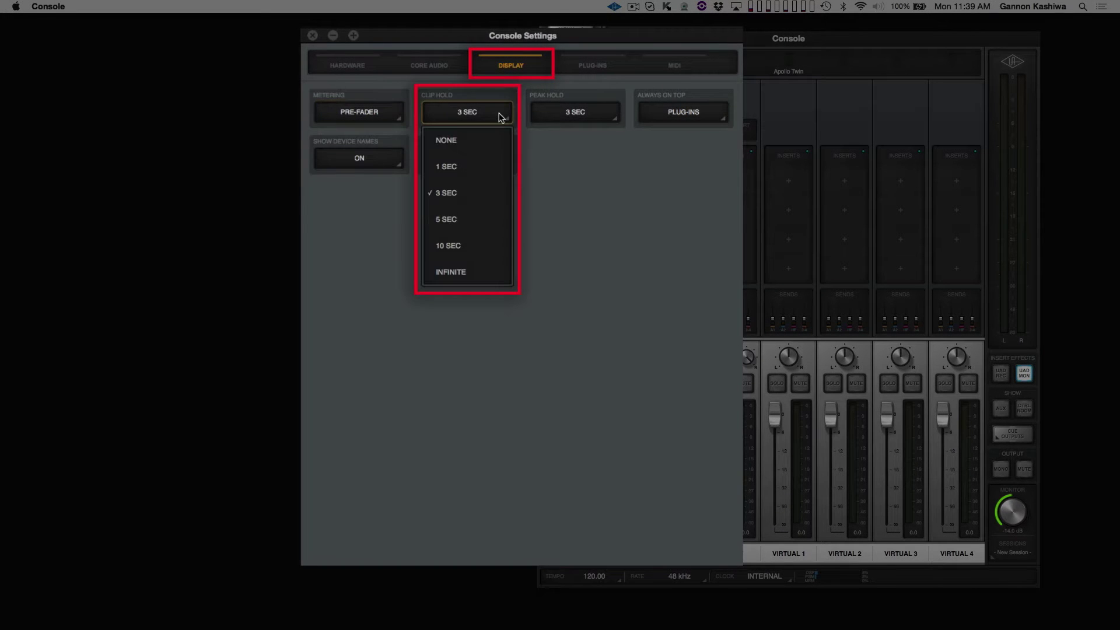
left_click(602, 118)
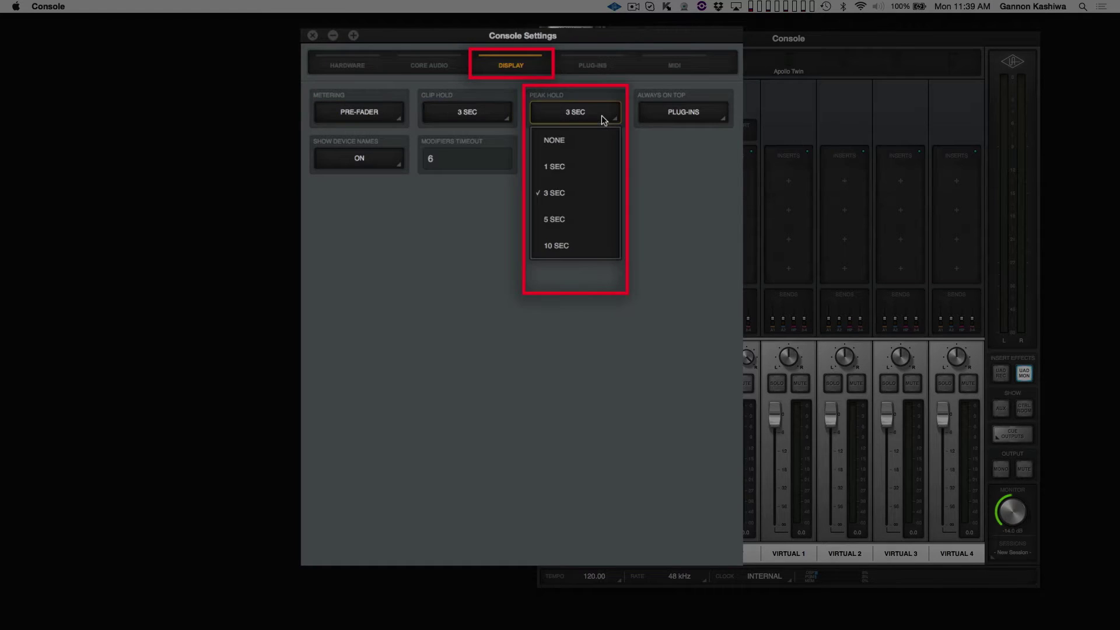
left_click(710, 118)
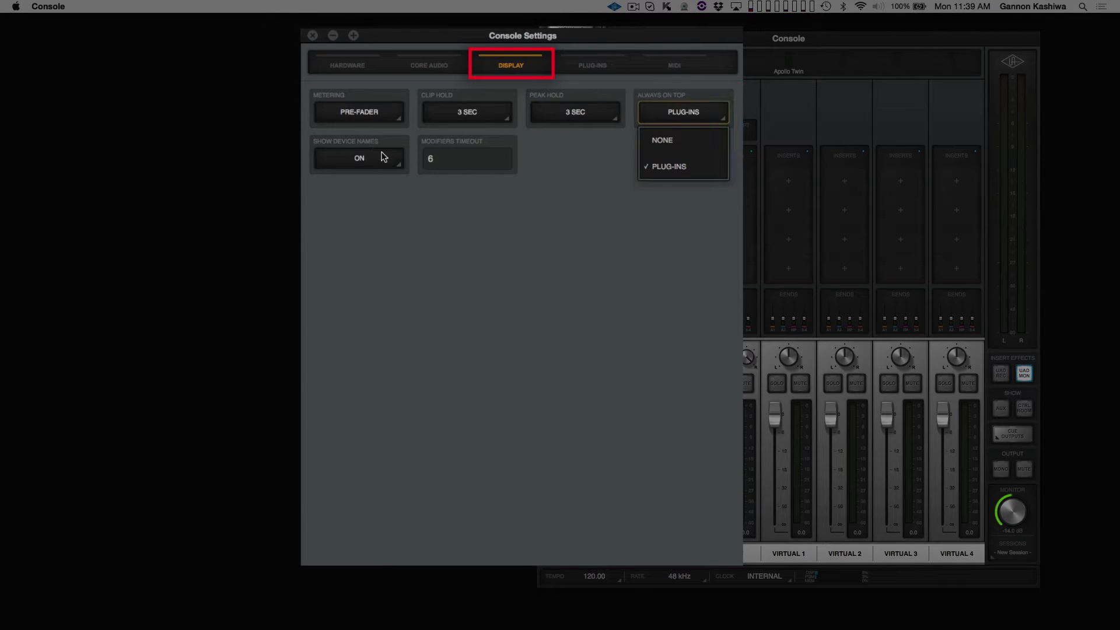
left_click(383, 156)
Check Modifiers Timeout, keep plug-in controls on Linear, and hide then unhide Ampeg SVT3Pro.
left_click(459, 158)
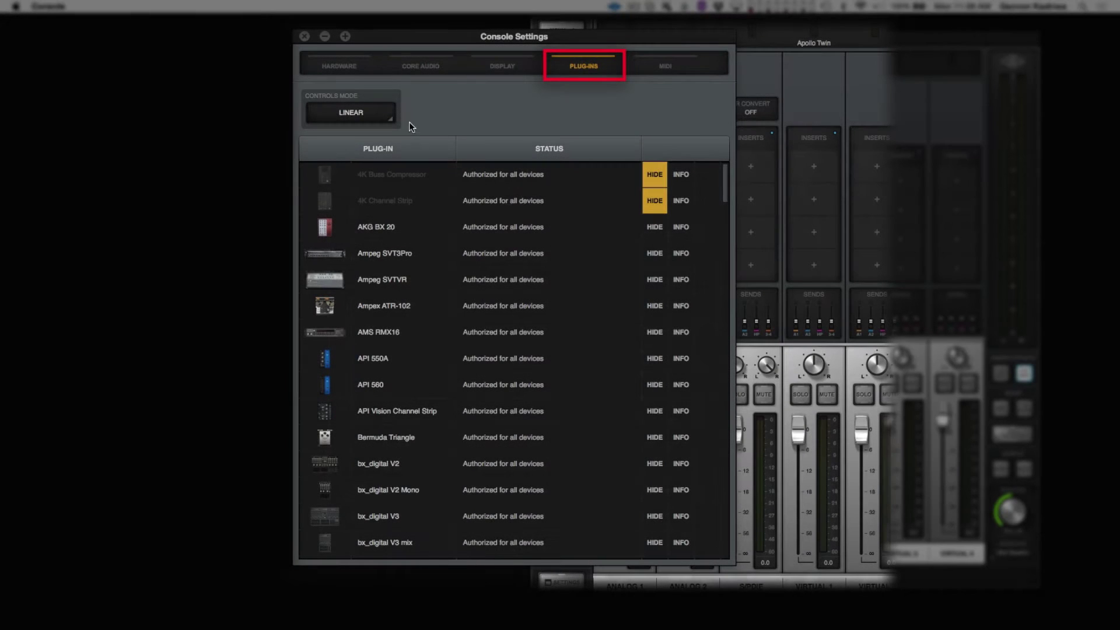
left_click(383, 114)
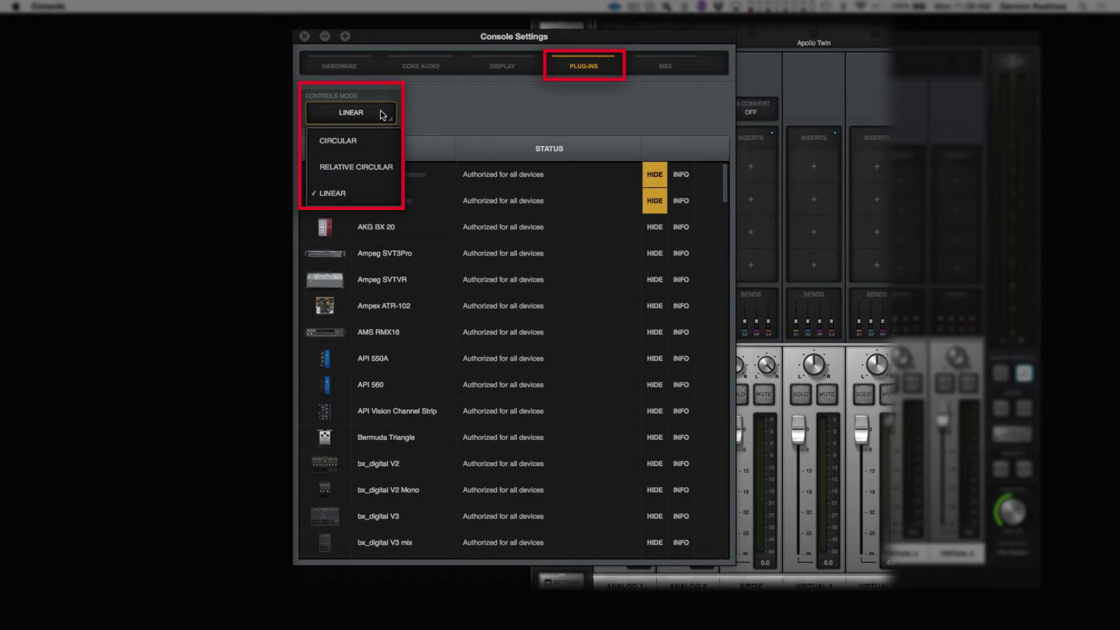
left_click(383, 116)
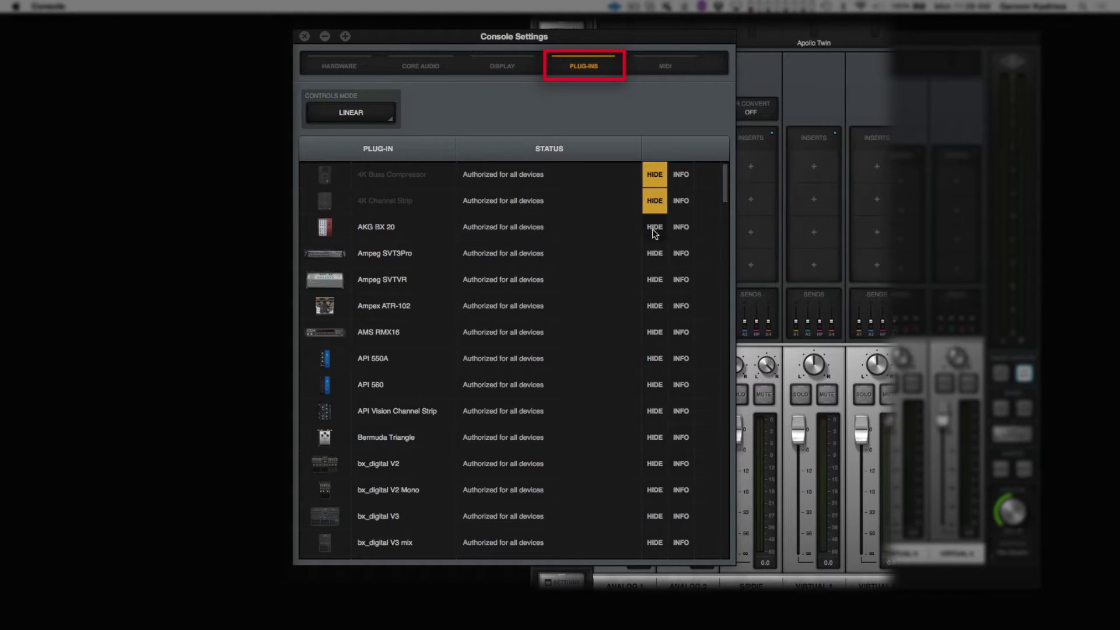
left_click(656, 255)
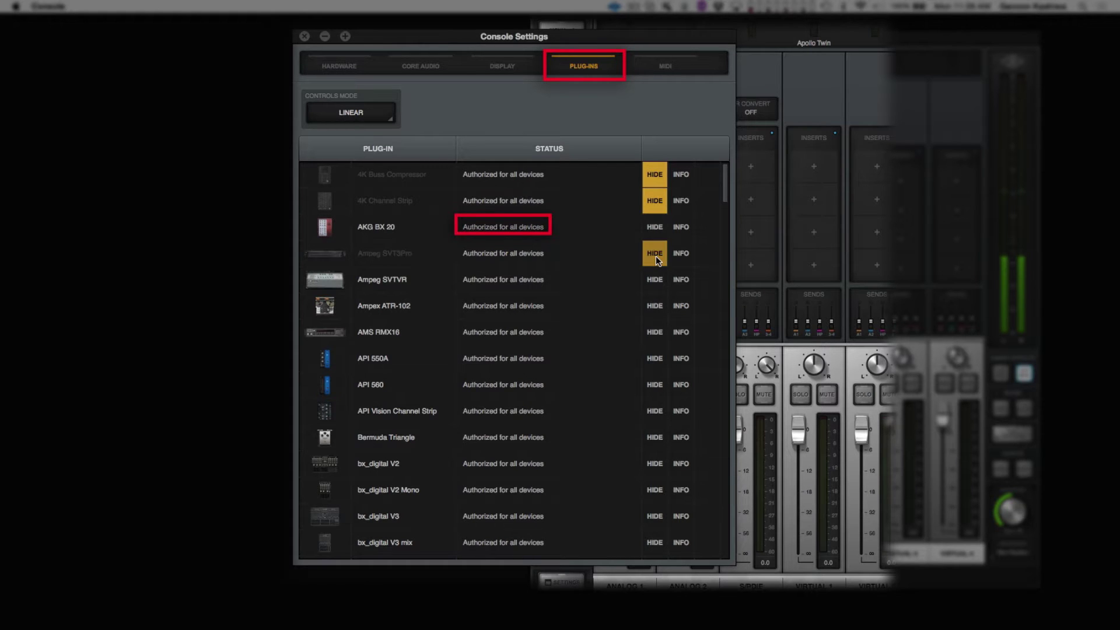
left_click(655, 255)
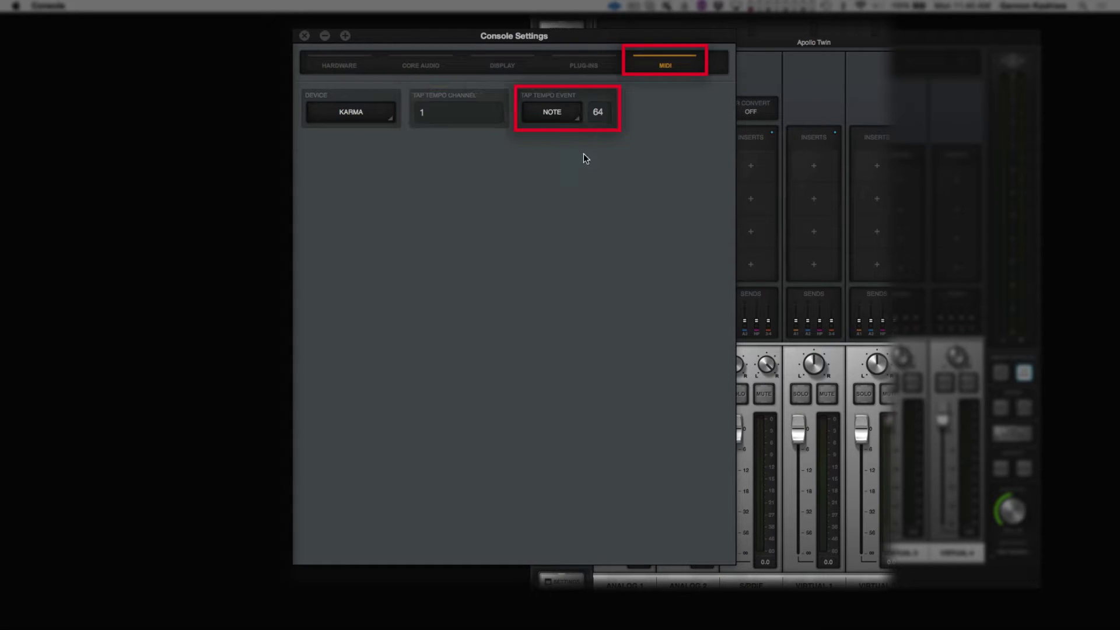
Change the Apollo Twin's Input Delay Compensation from MEDIUM to OFF.
left_click(320, 63)
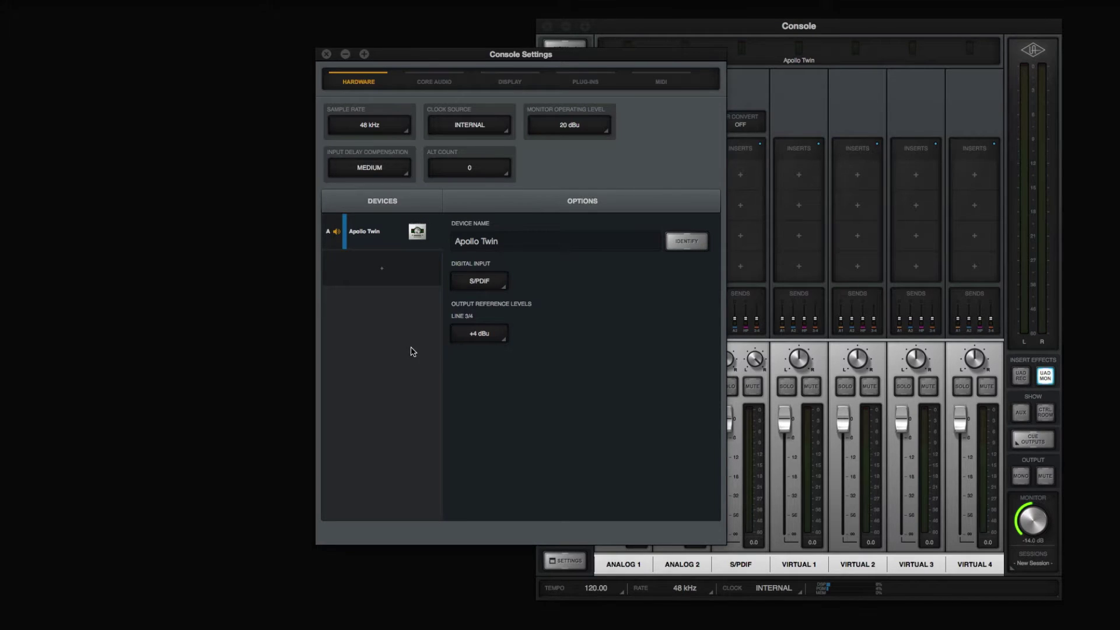
left_click(392, 170)
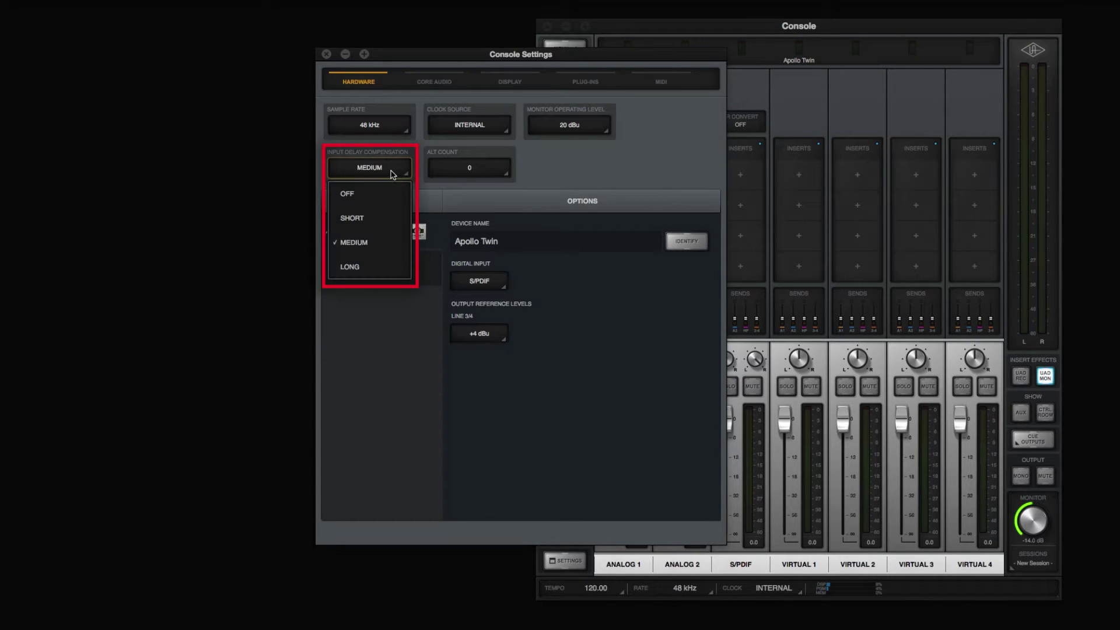
left_click(386, 188)
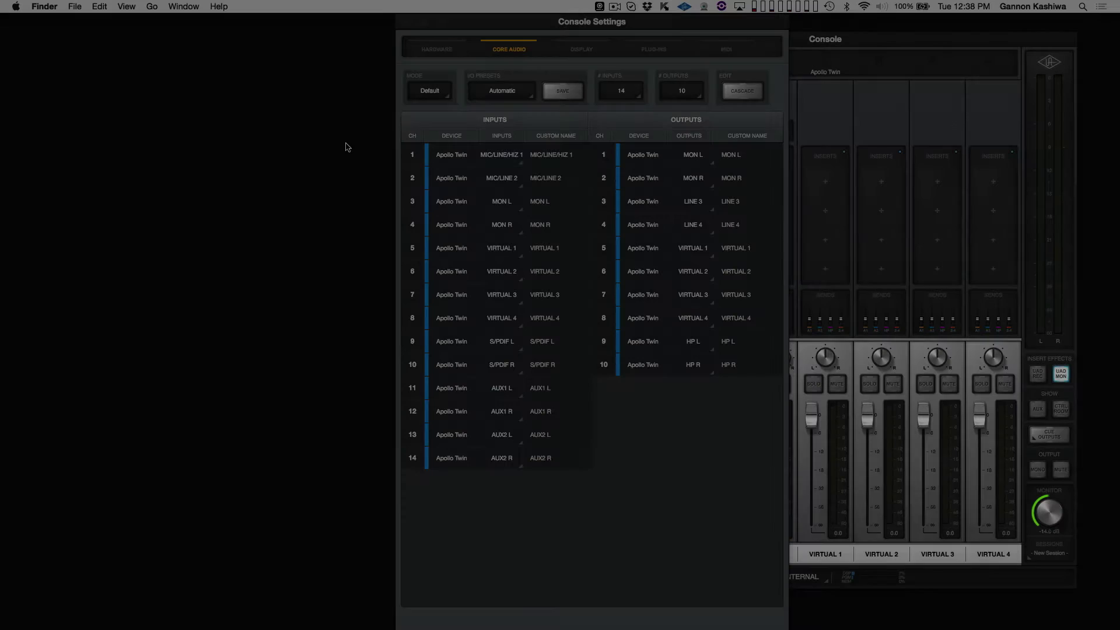
Route Core Audio input 1 from Analog MIC/LINE 2, leaving output 2's routing unchanged.
left_click(457, 155)
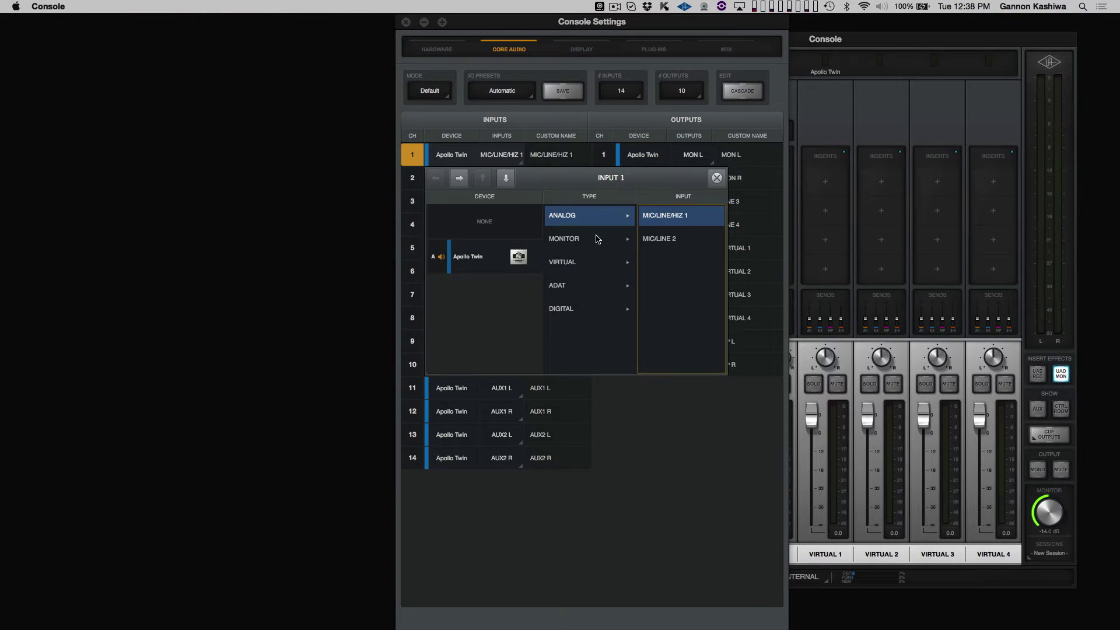
left_click(659, 238)
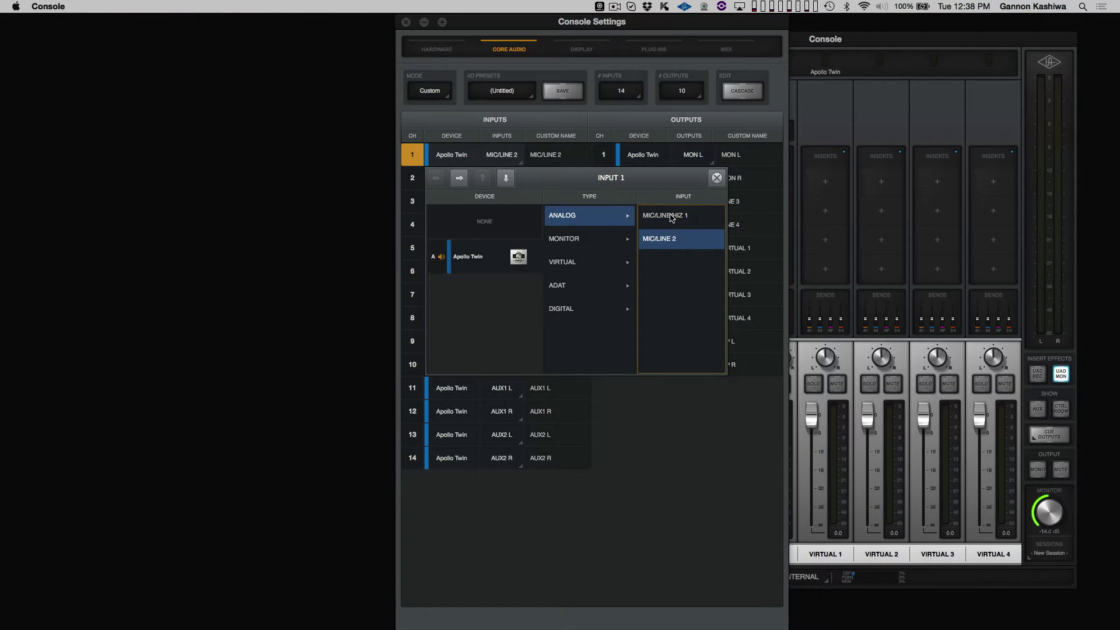
left_click(672, 218)
left_click(675, 238)
left_click(717, 178)
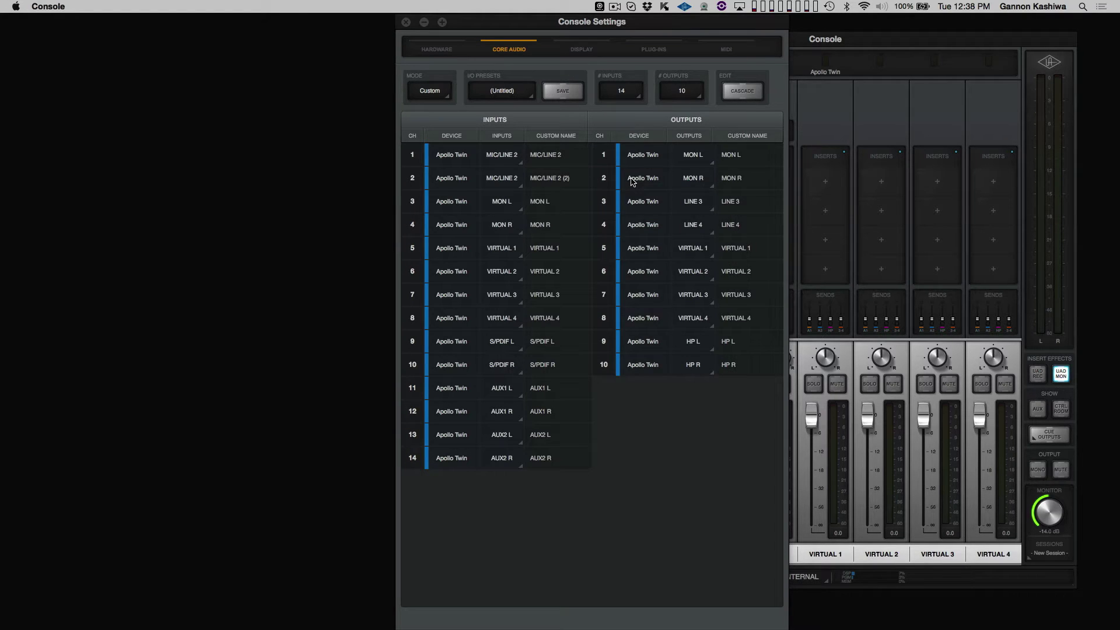
left_click(633, 181)
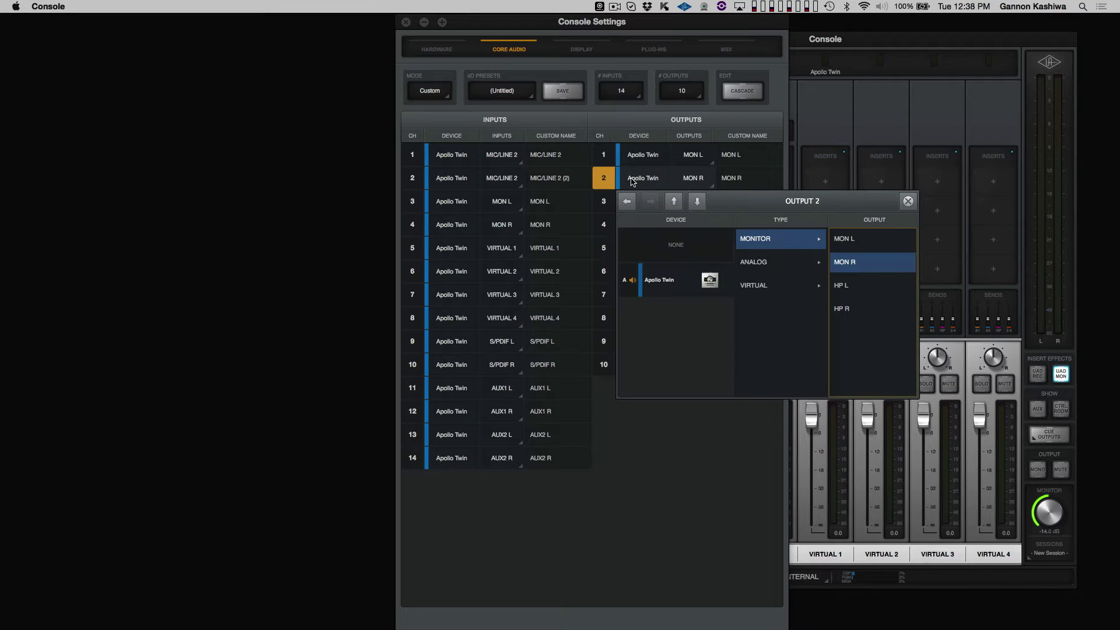
left_click(633, 182)
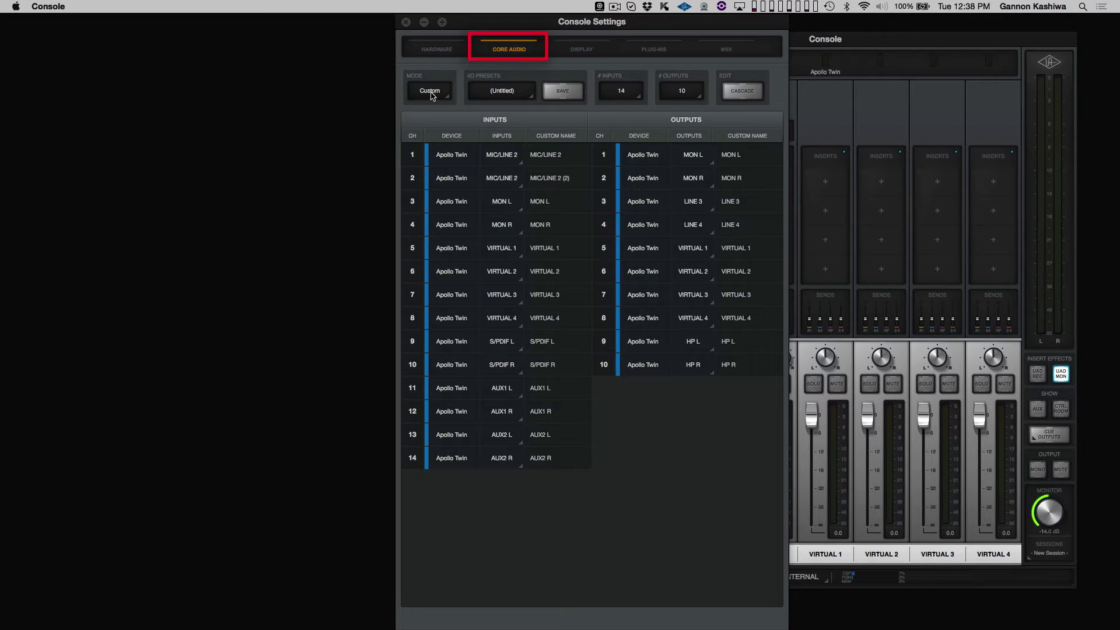
Reset the mapping mode to Default, assign MON R to output 1, and show the I/O presets.
left_click(449, 94)
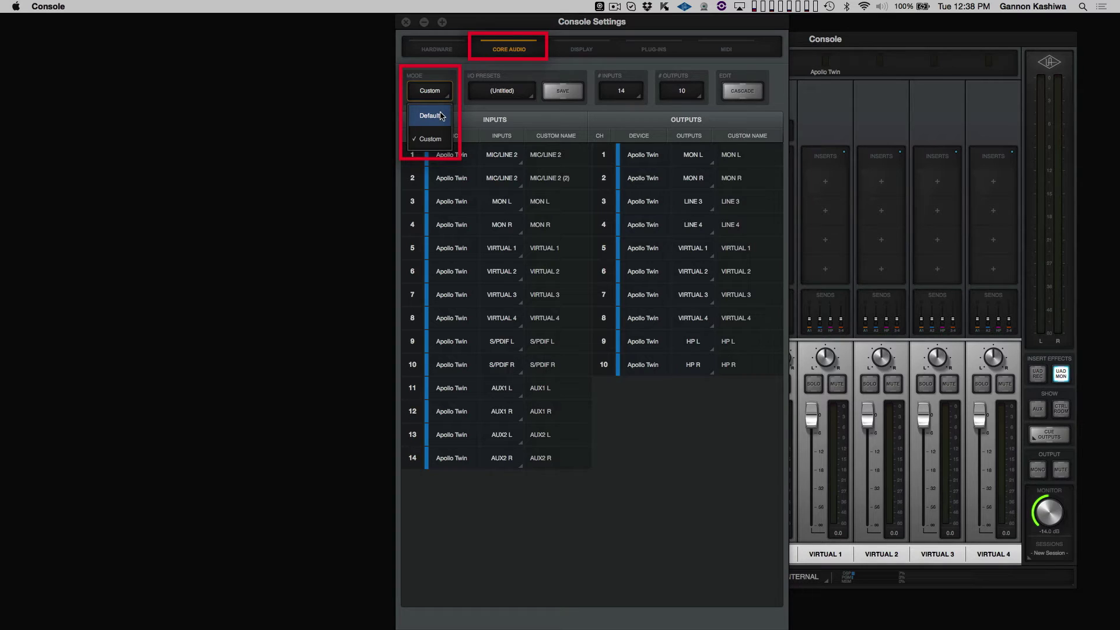
left_click(442, 116)
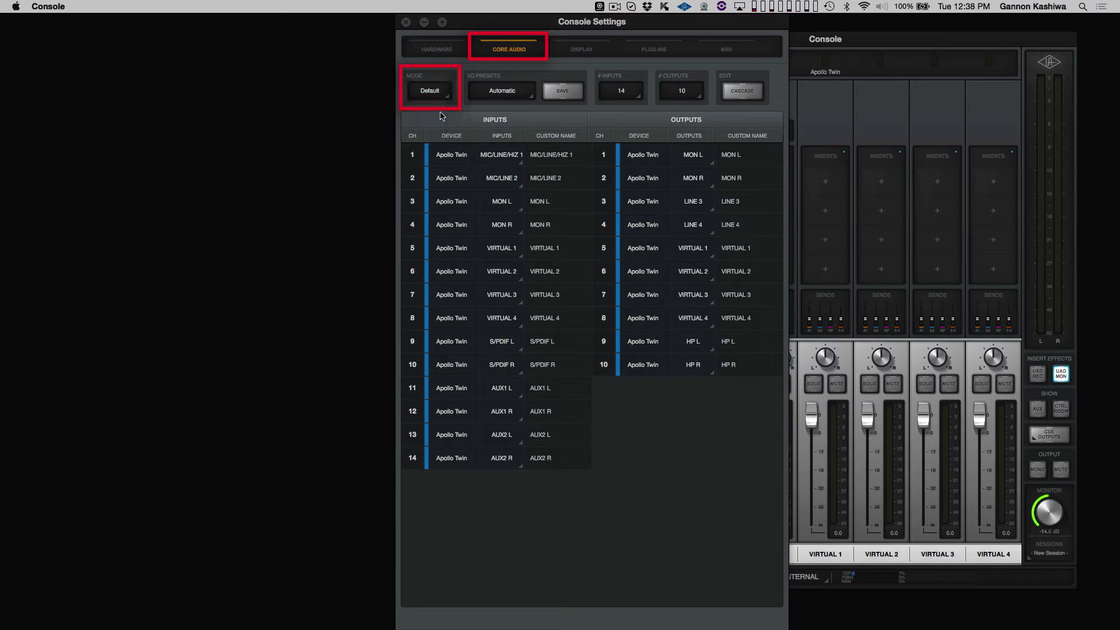
left_click(651, 157)
left_click(847, 239)
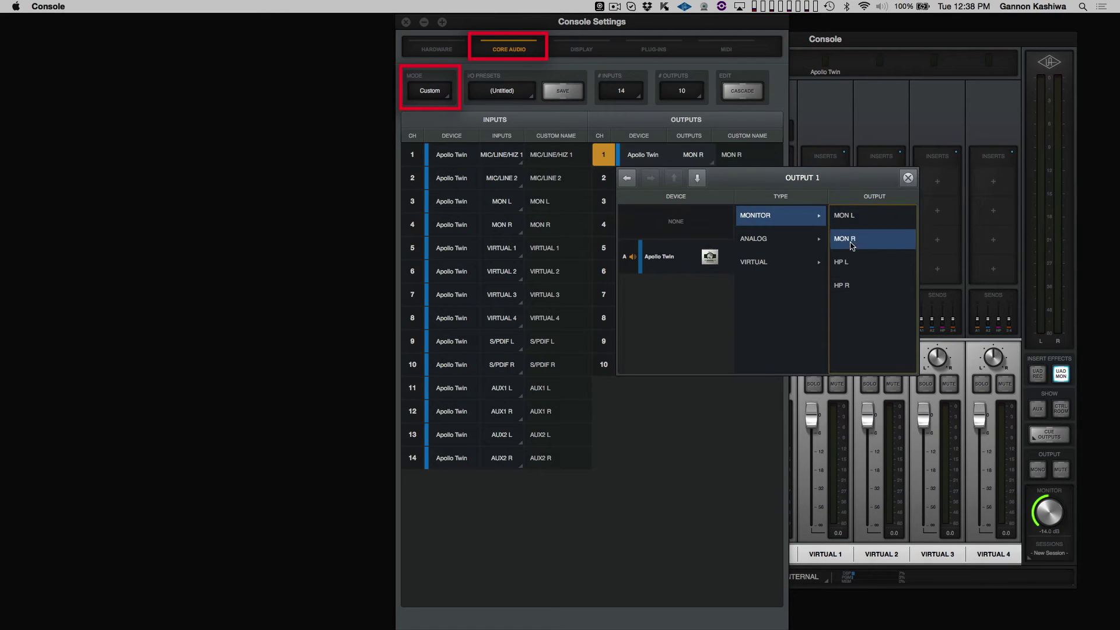
left_click(908, 178)
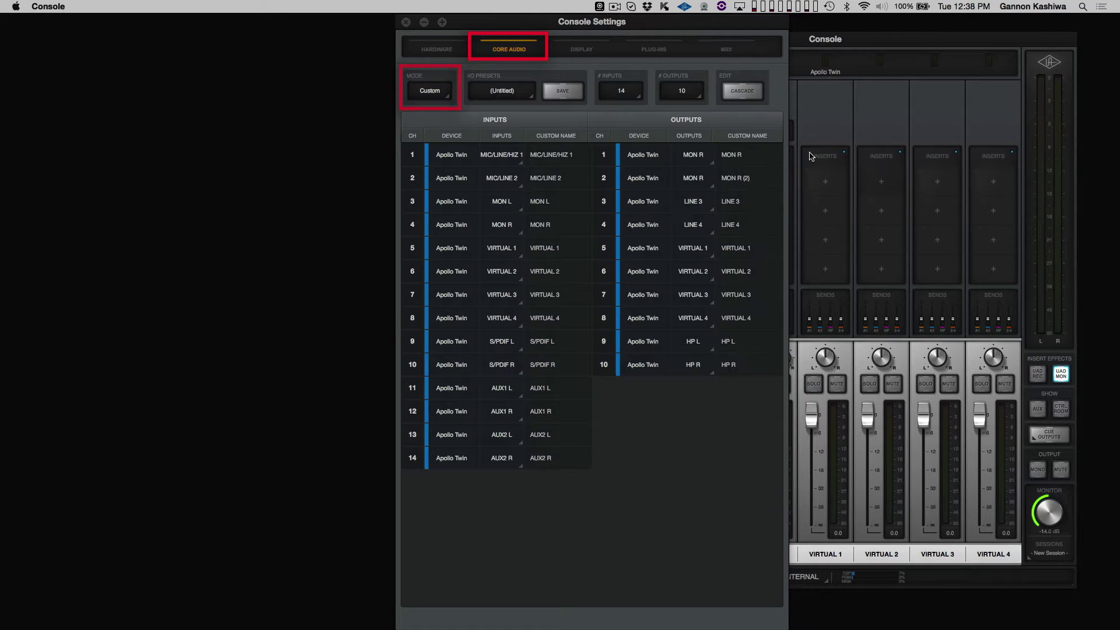
left_click(498, 99)
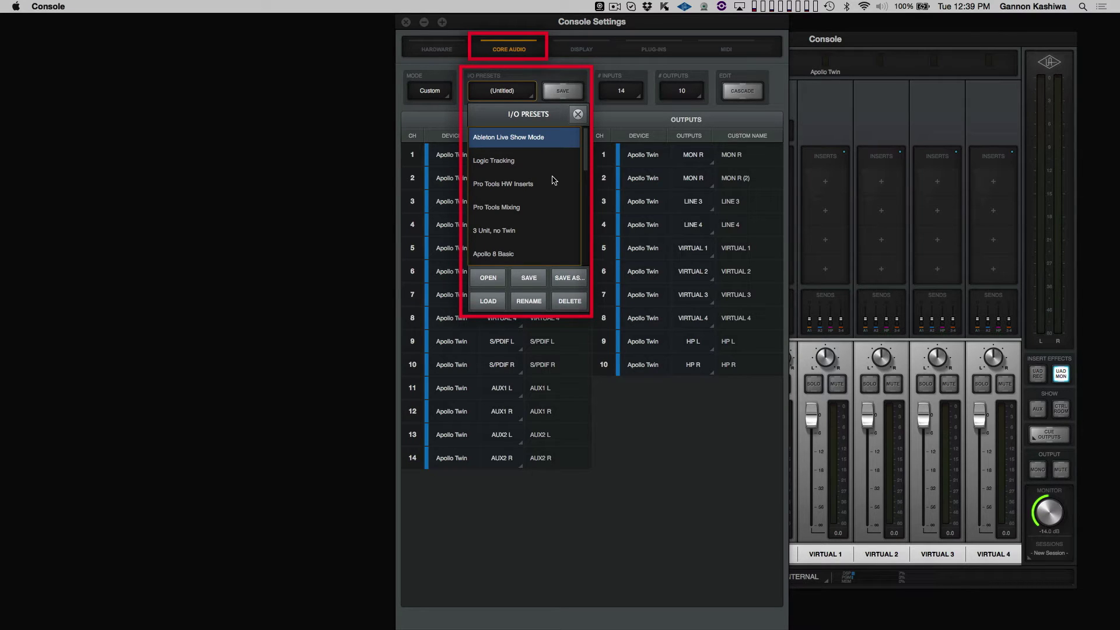
Close the I/O presets list and check the # Inputs and # Outputs menus without changes.
left_click(578, 115)
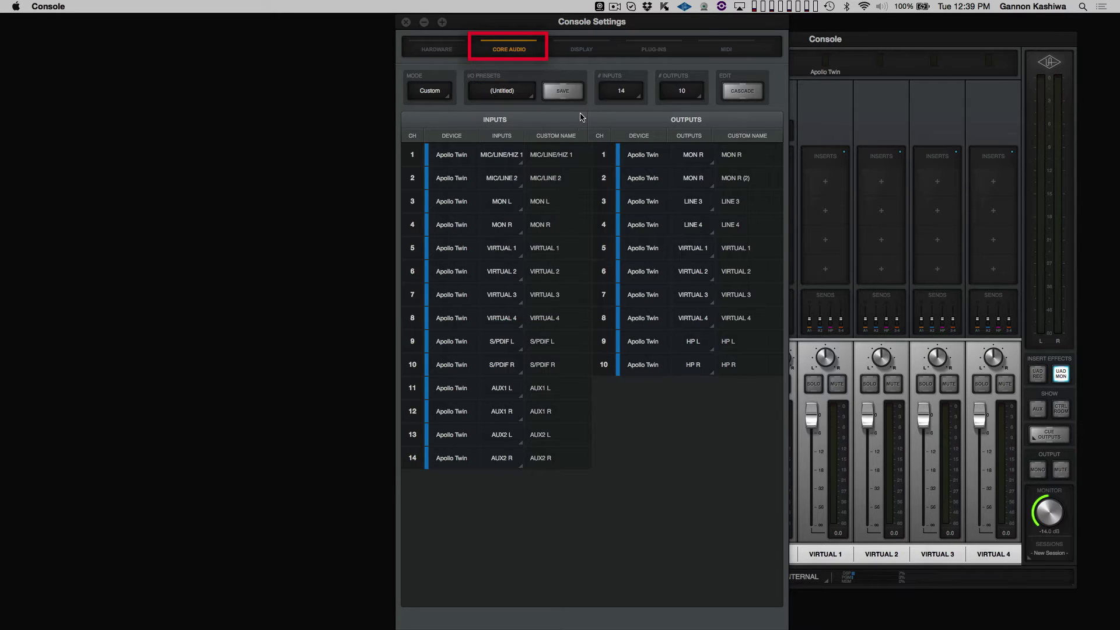
left_click(640, 97)
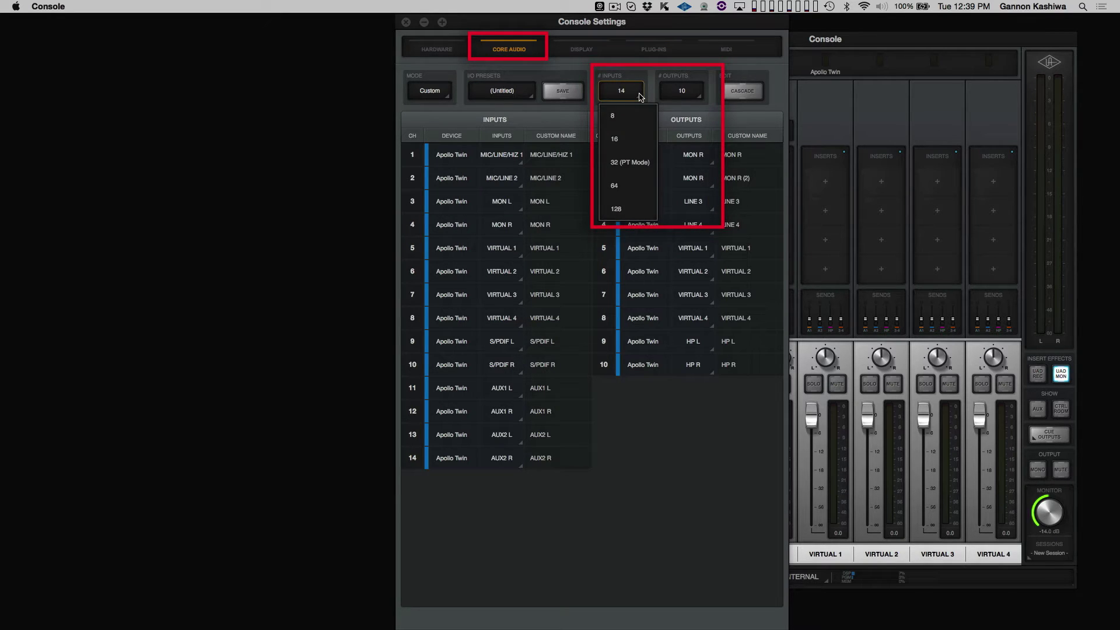
left_click(640, 97)
left_click(700, 98)
left_click(701, 98)
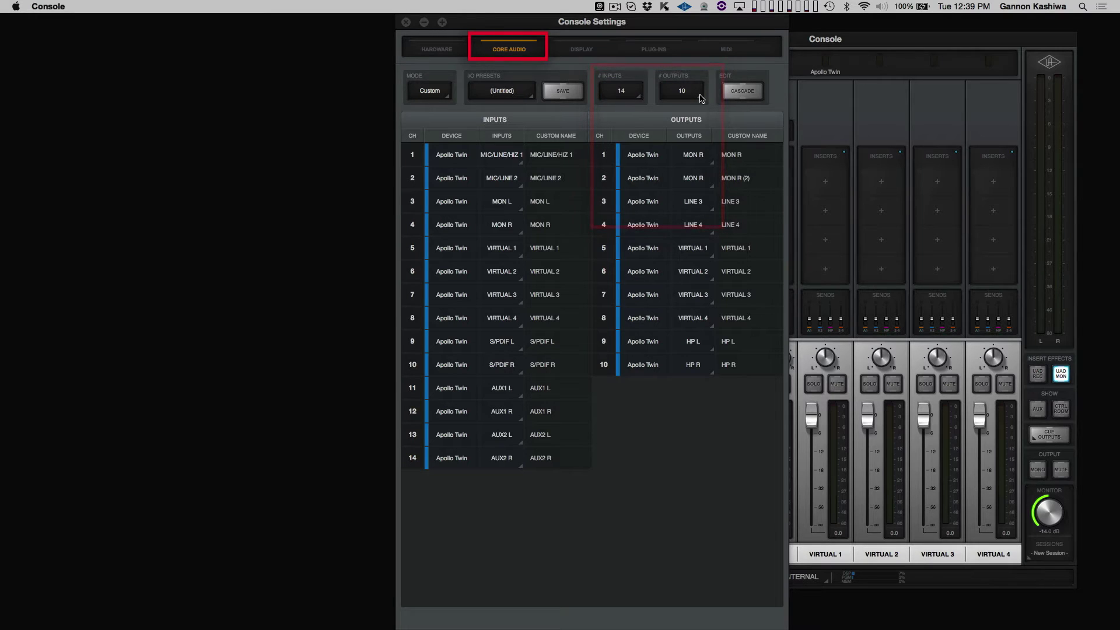
With CASCADE on, move output 1's assignment down to row 10, then turn CASCADE off.
left_click(746, 98)
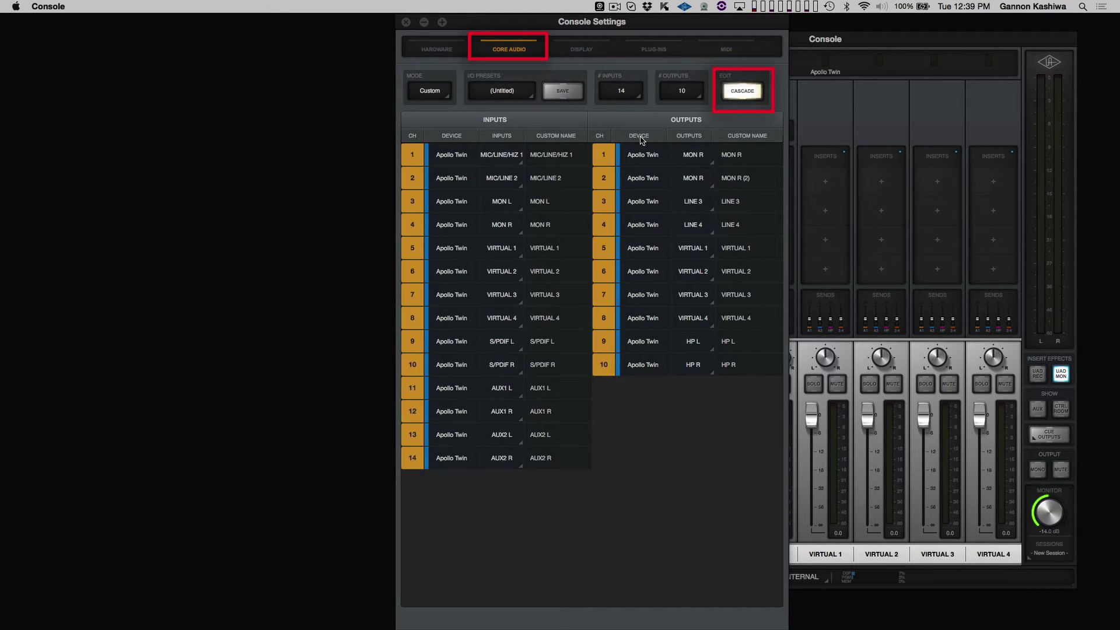
left_click_drag(603, 155, 604, 364)
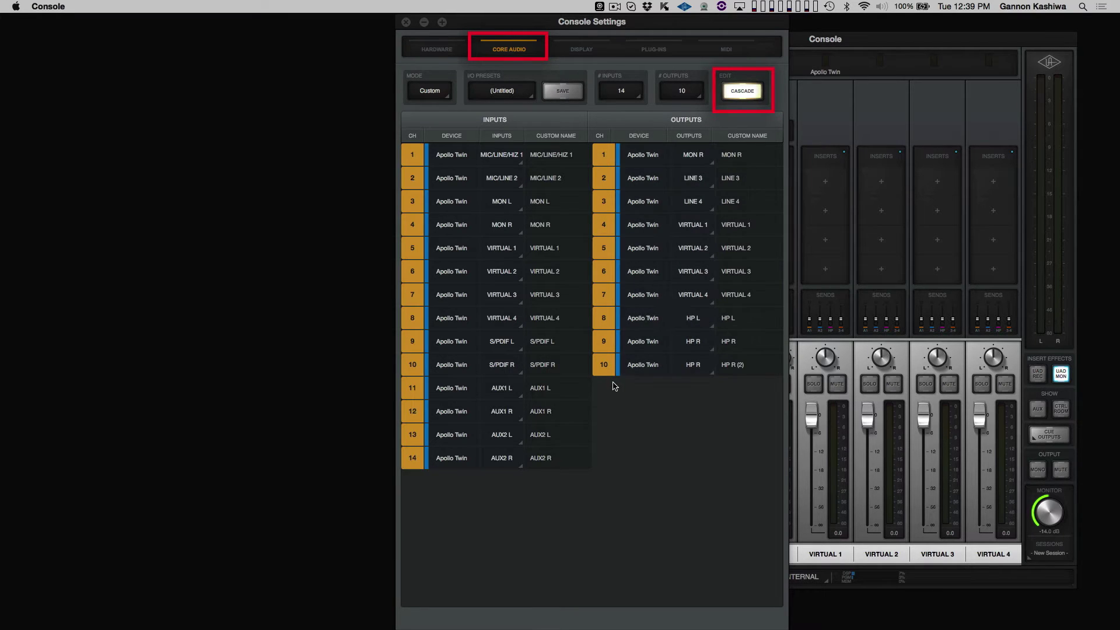
left_click(744, 91)
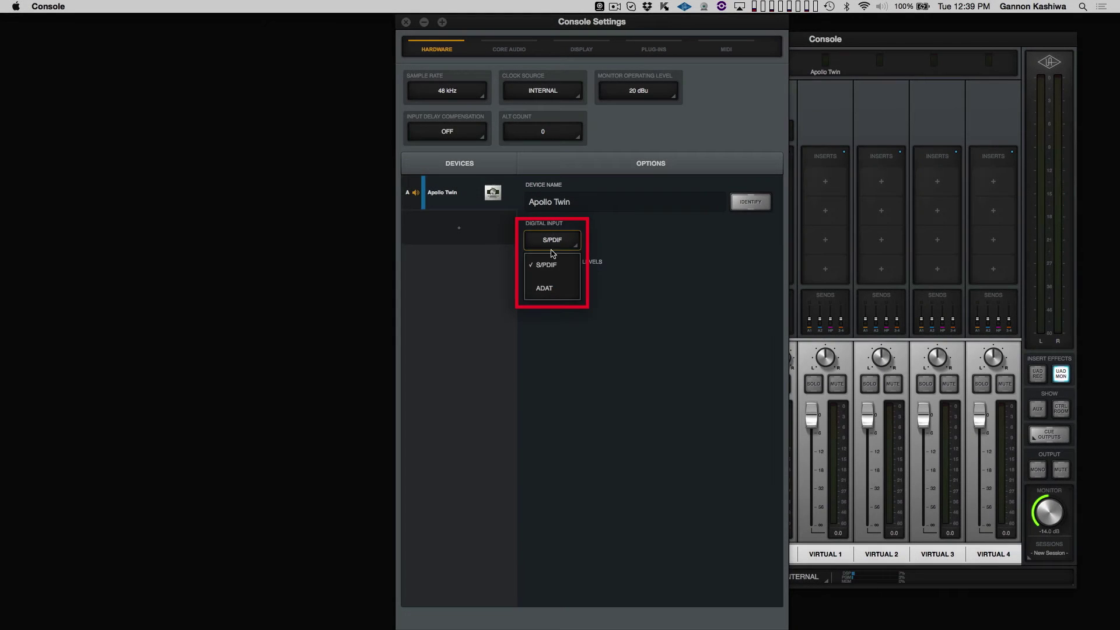
Switch Digital Input to ADAT (20 Core Audio inputs), then back to S/PDIF (14 inputs).
left_click(545, 288)
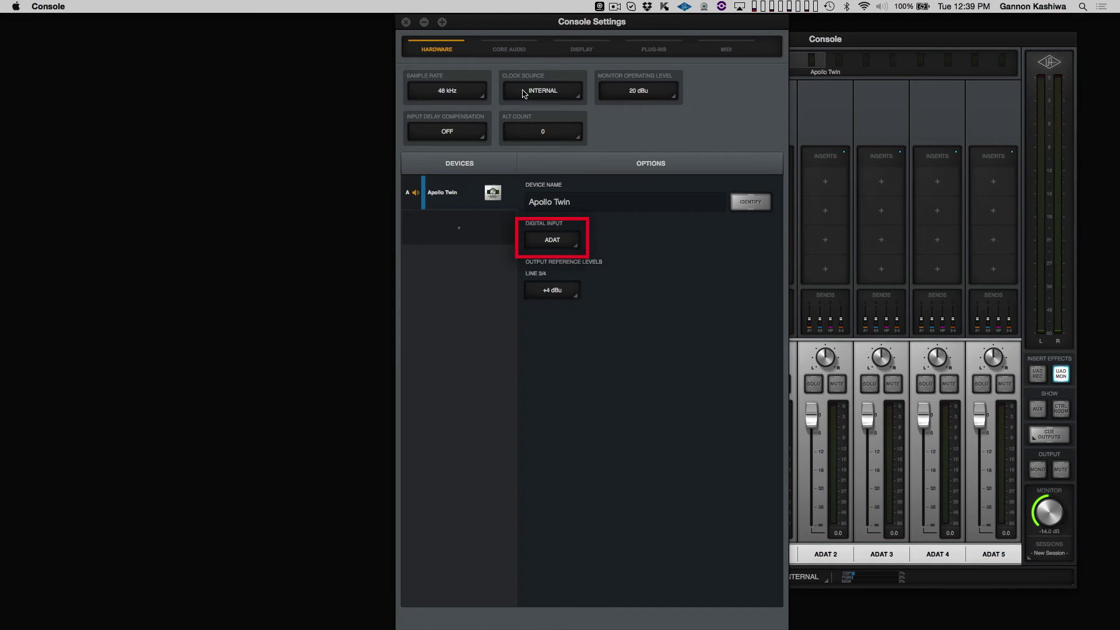
left_click(517, 48)
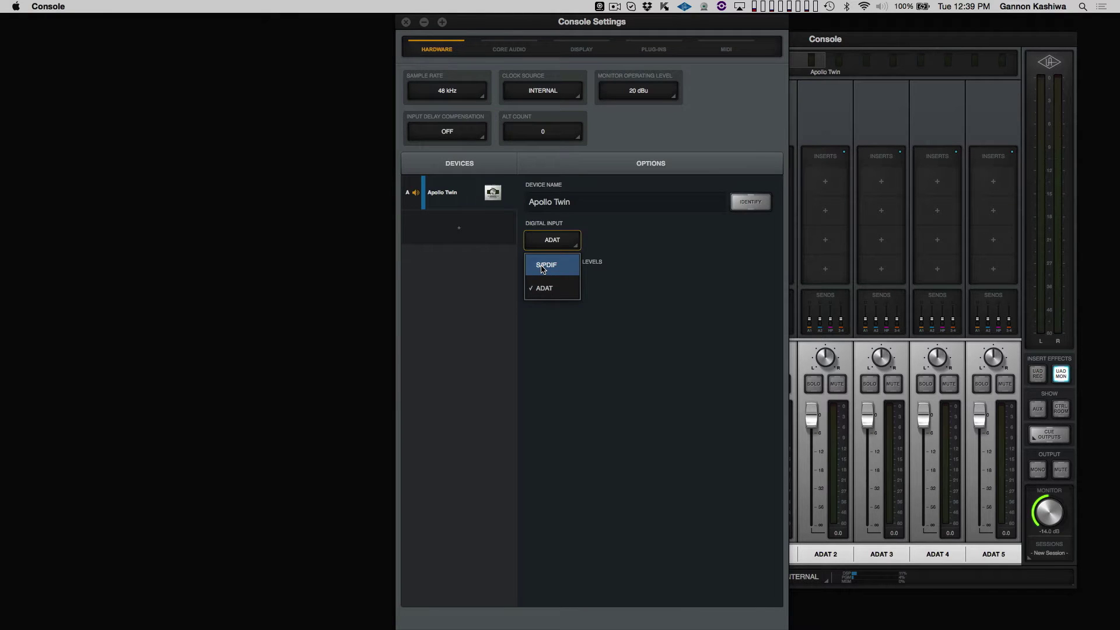
left_click(544, 265)
left_click(517, 50)
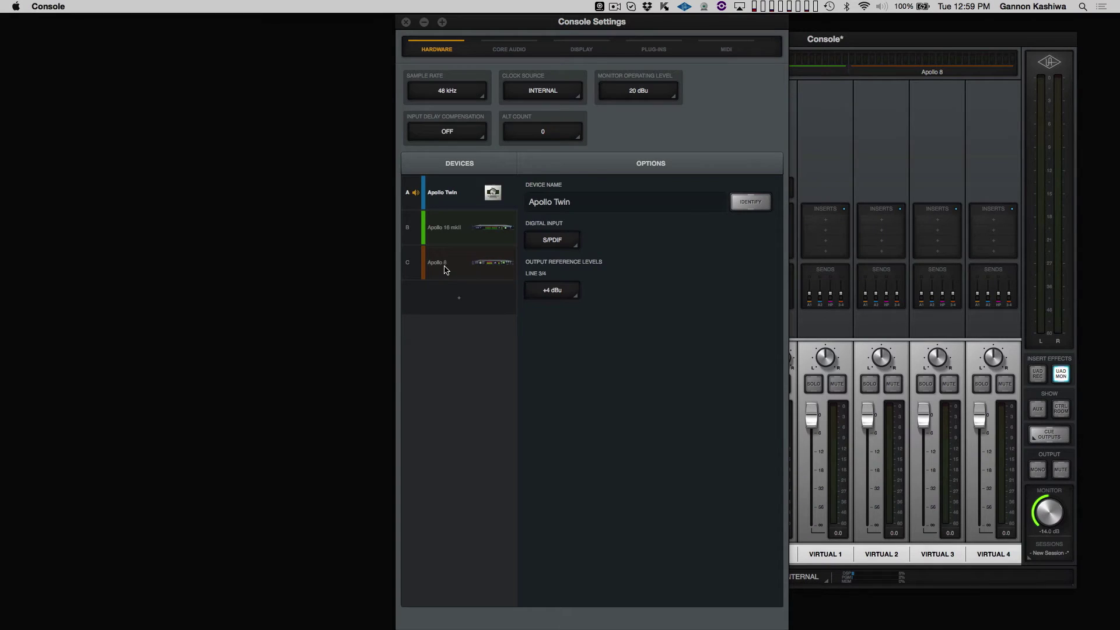
left_click(445, 269)
left_click(508, 51)
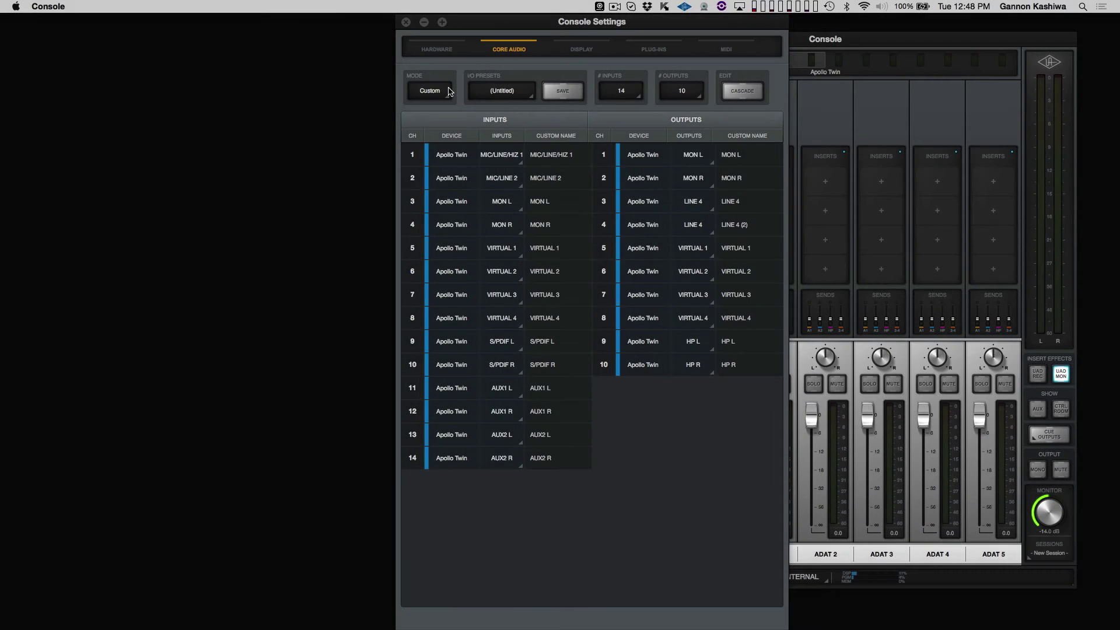
Reset the Core Audio channel mapping mode from Custom to Default.
left_click(449, 91)
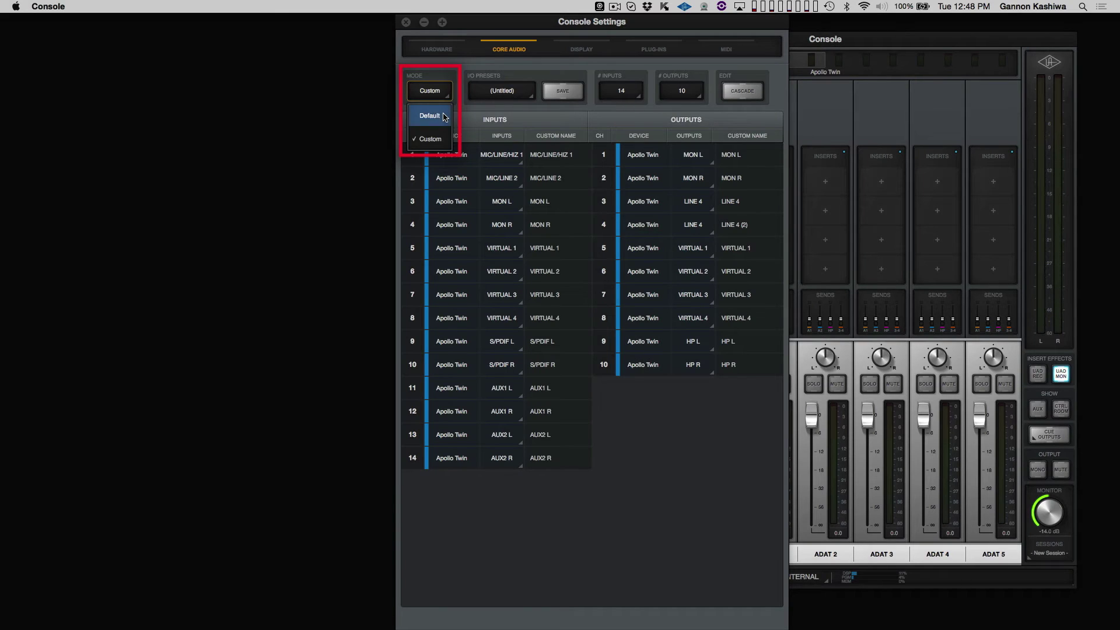
left_click(445, 116)
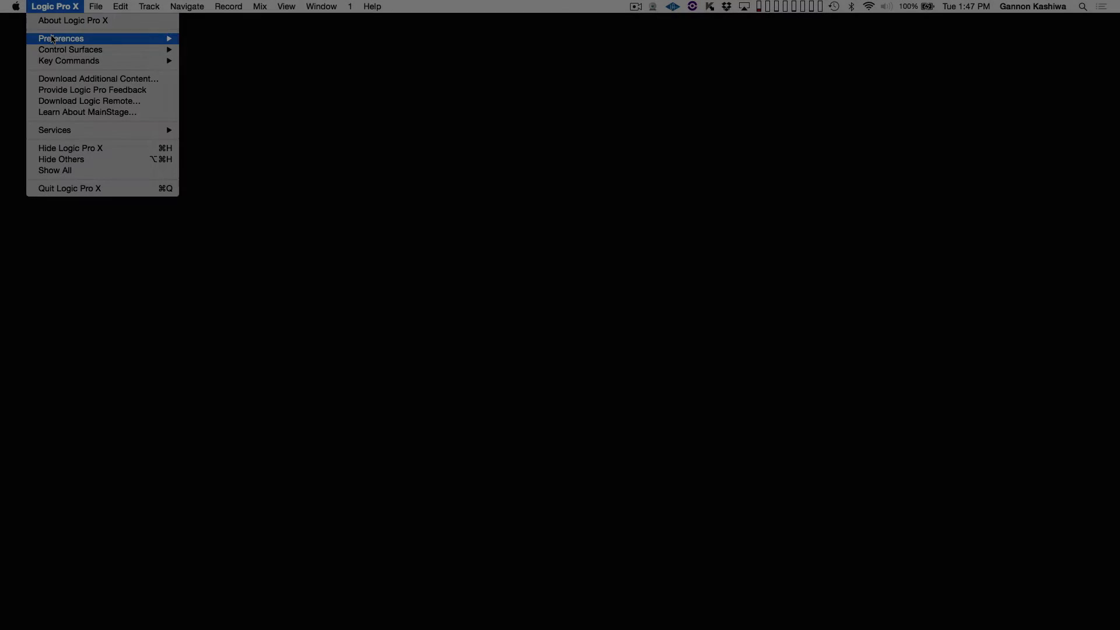
Open Logic's Audio preferences and keep Universal Audio Apollo as both output and input device.
mouse_move(52, 39)
left_click(222, 51)
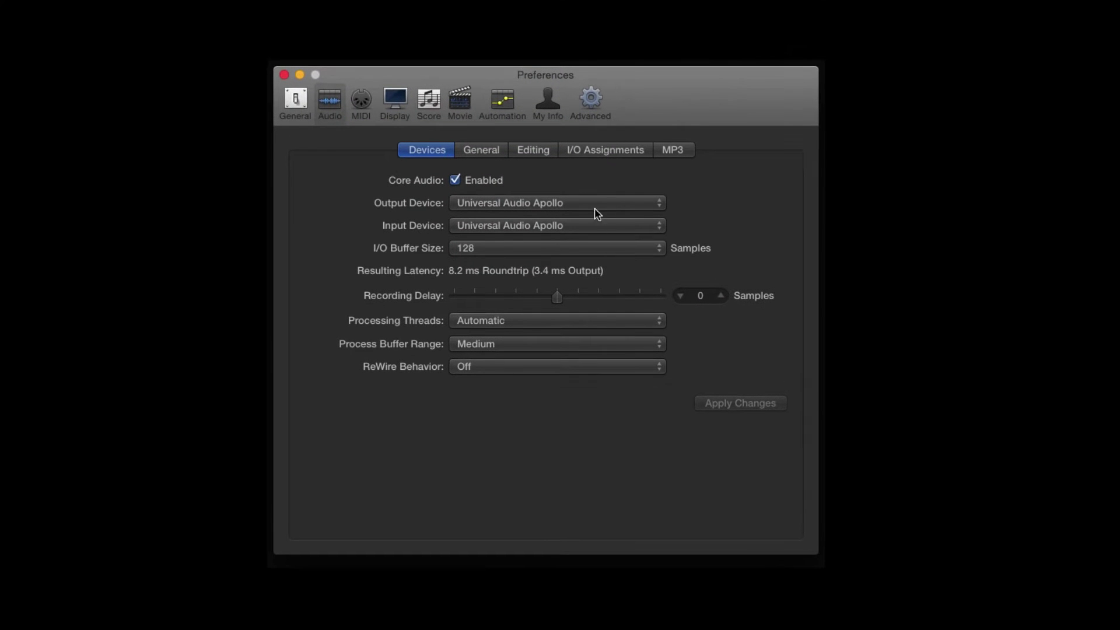
left_click(636, 205)
left_click(639, 205)
left_click(640, 231)
left_click(640, 233)
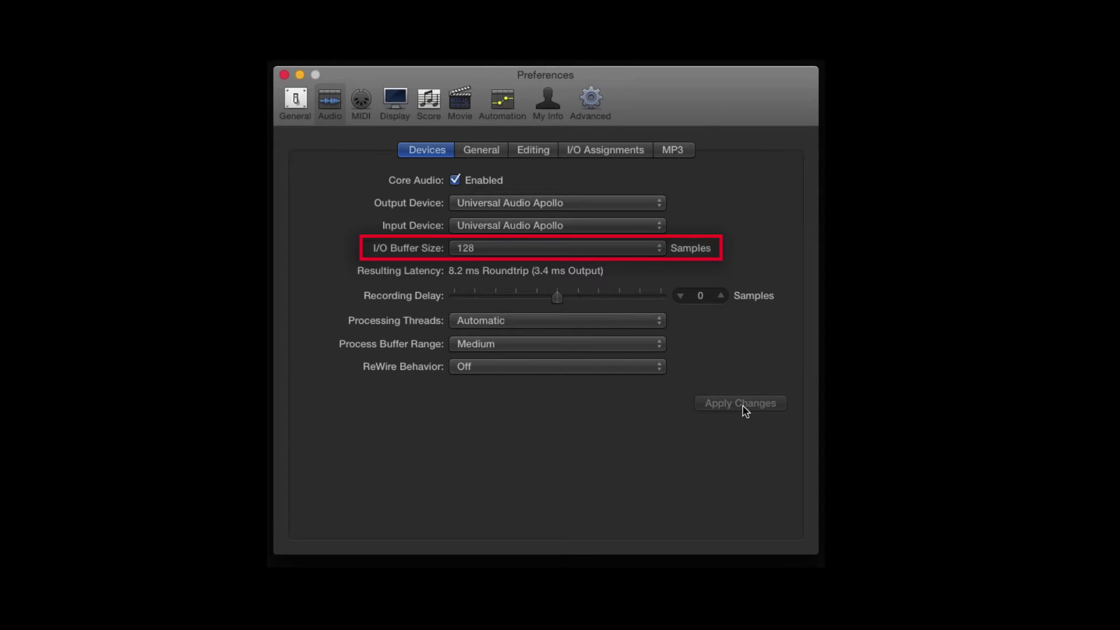
left_click(658, 251)
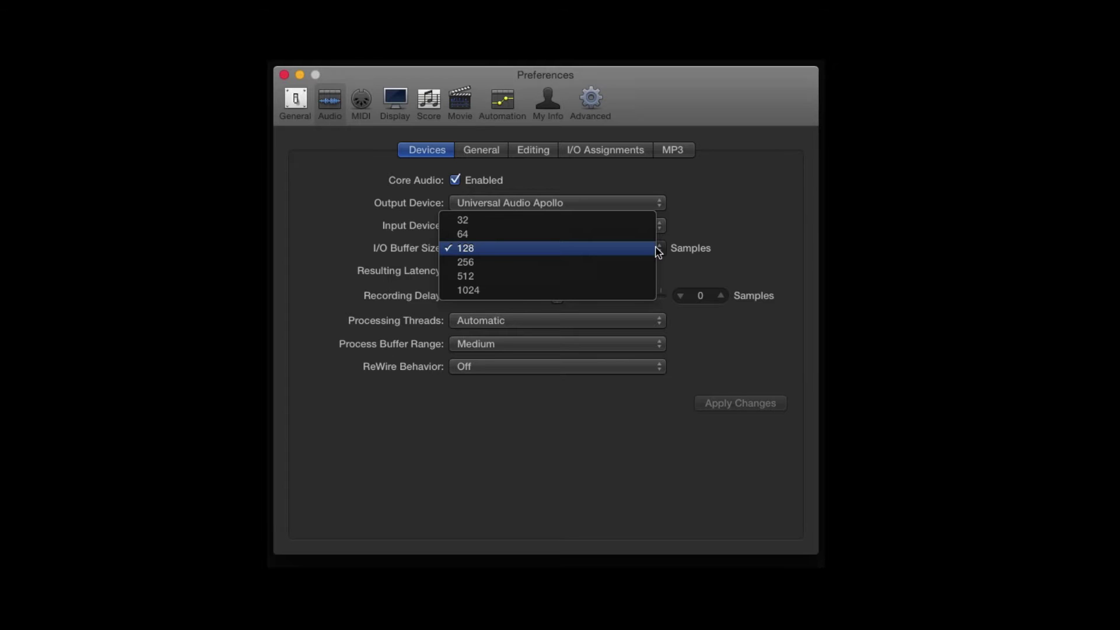
left_click(658, 261)
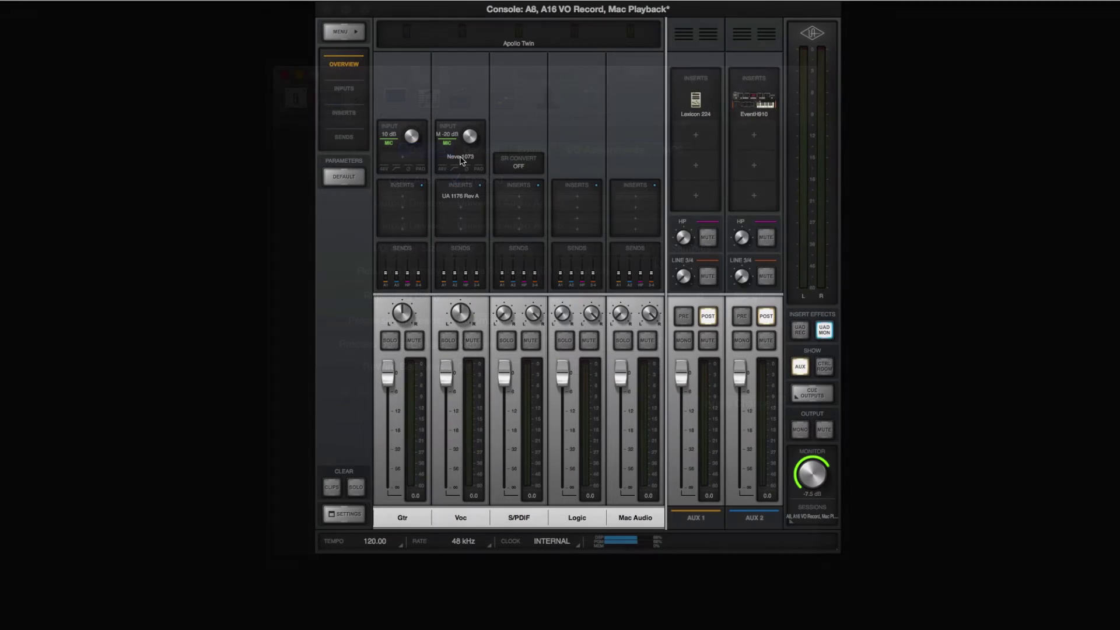
Open the Voc channel's Neve 1073 and 1176 plug-ins, raising the 1176 input level.
left_click(458, 156)
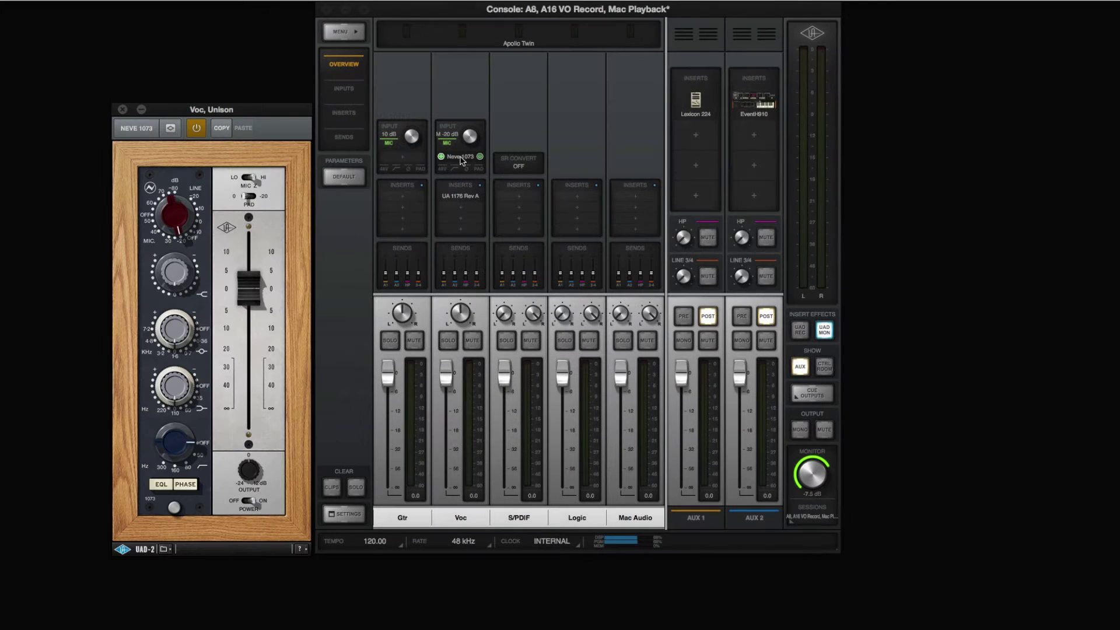
left_click(460, 197)
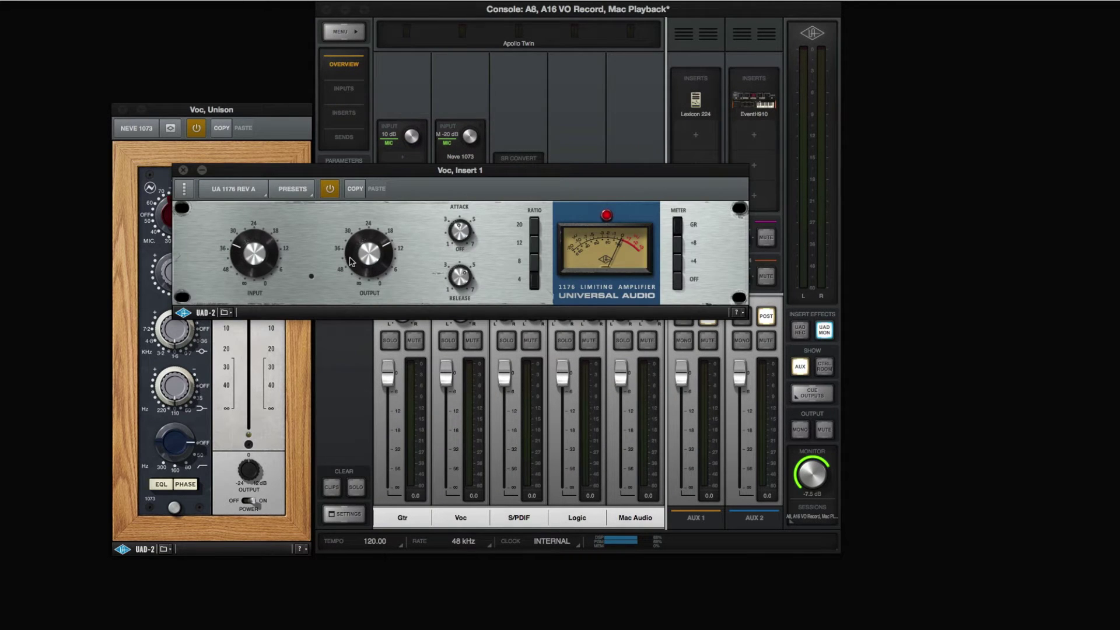
left_click_drag(354, 263, 354, 268)
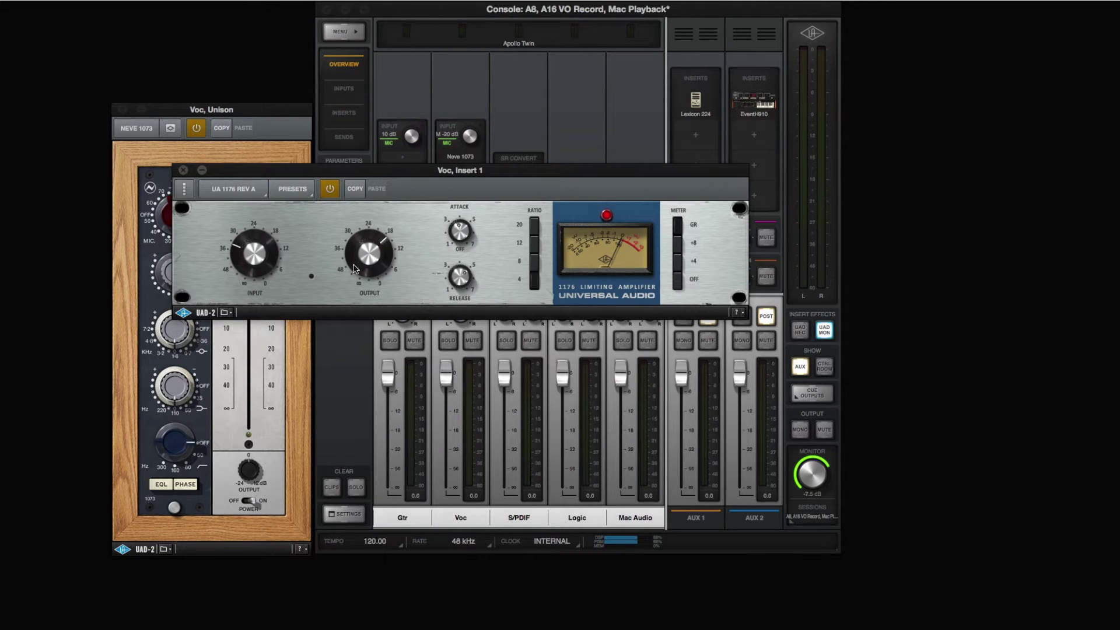
Open Lexicon 224 on AUX 1 and Eventide H910 on AUX 2, raising Feedback and lowering Manual.
left_click(697, 105)
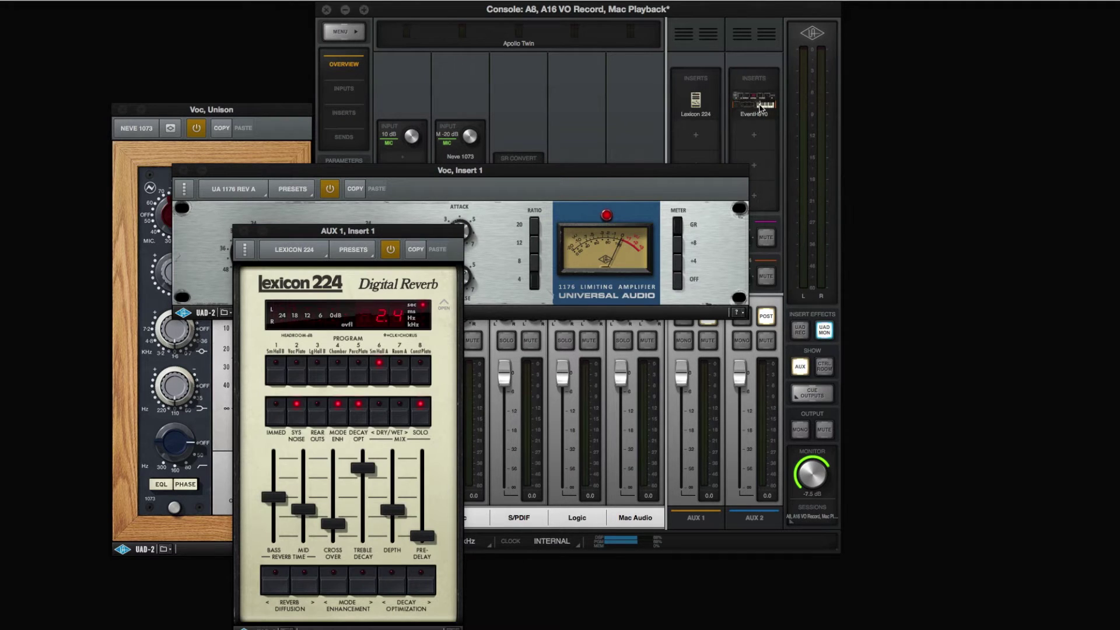
left_click(761, 104)
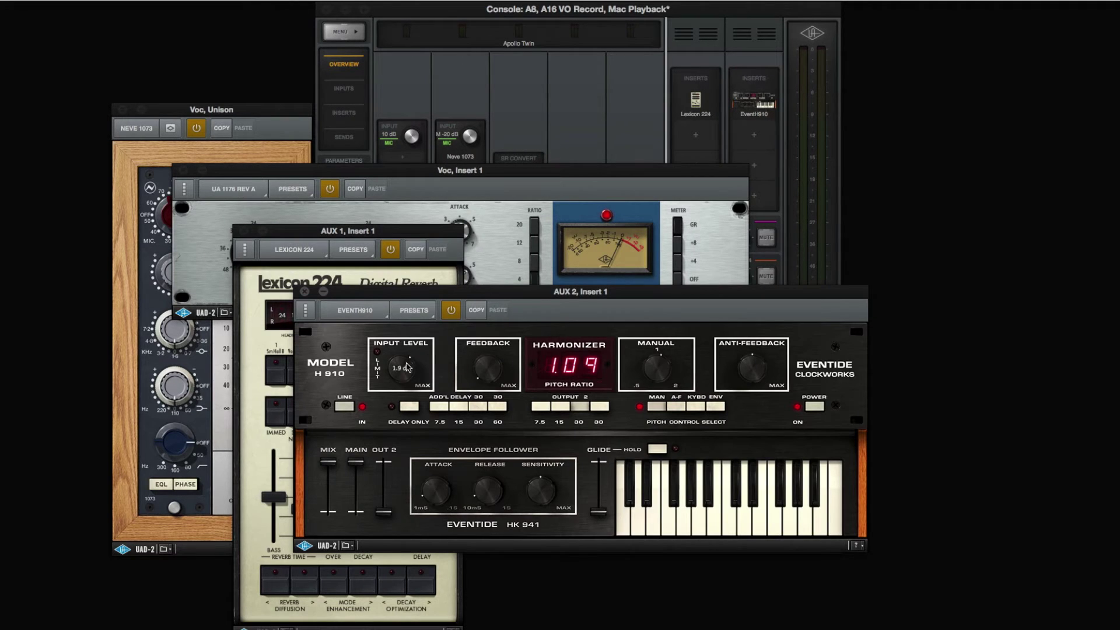
mouse_move(478, 368)
left_click_drag(488, 344, 500, 325)
left_click_drag(658, 366, 652, 393)
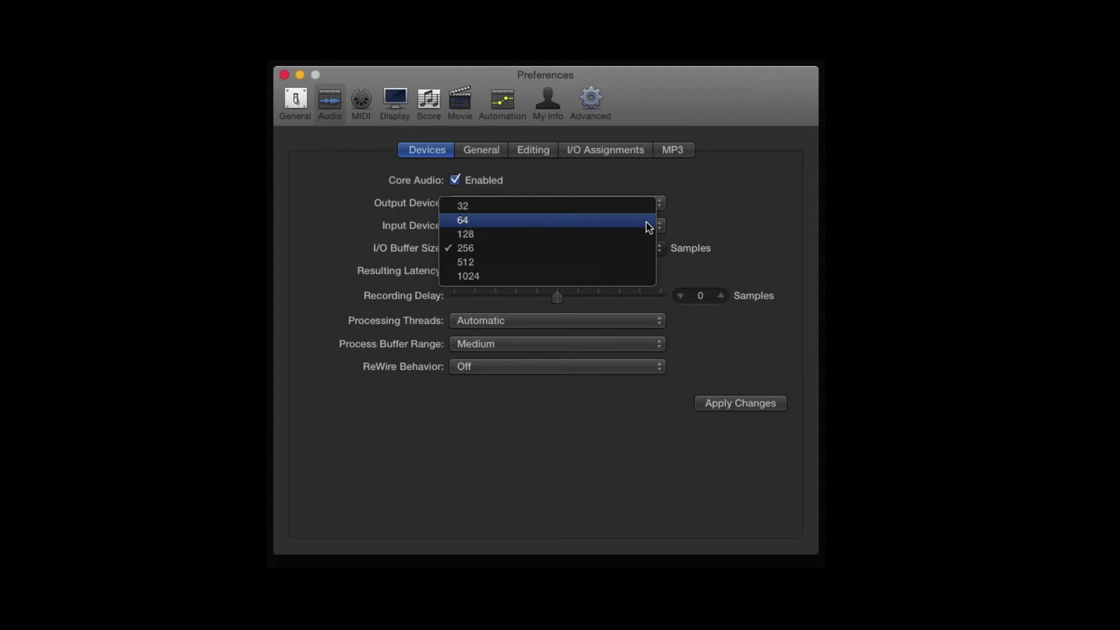
Apply I/O buffer sizes of 32 and then 1024 samples to compare latency.
left_click(645, 210)
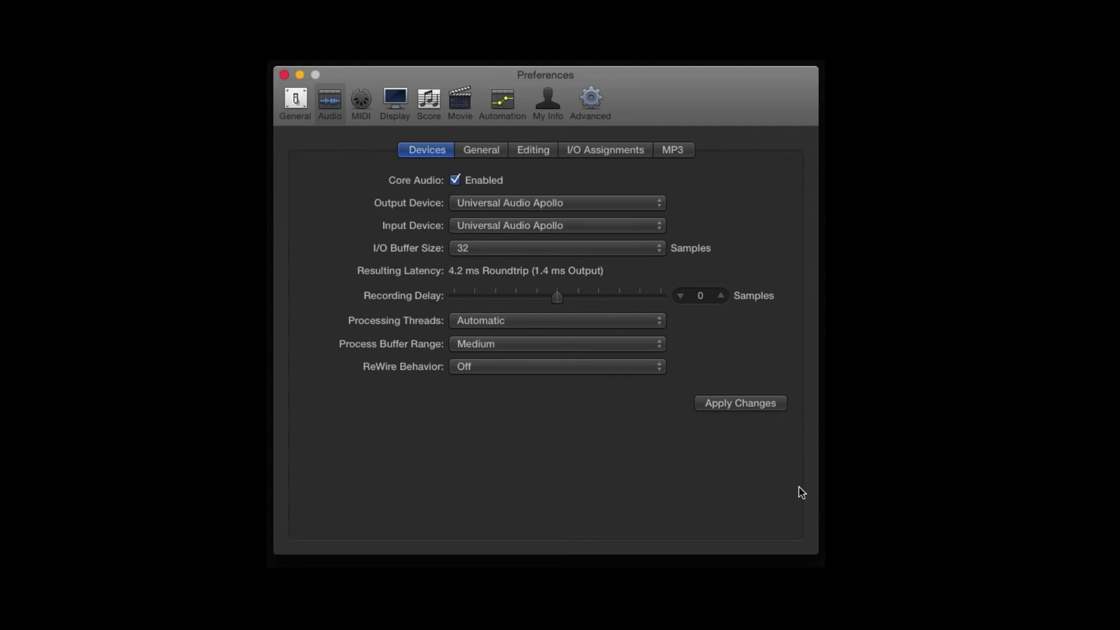
left_click(756, 410)
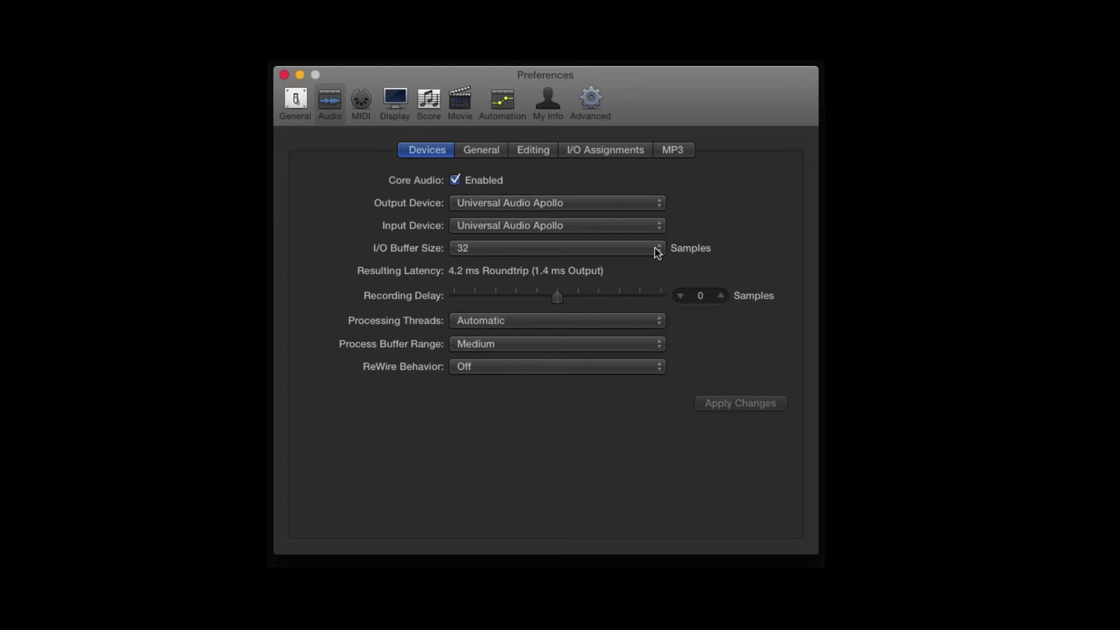
left_click(657, 253)
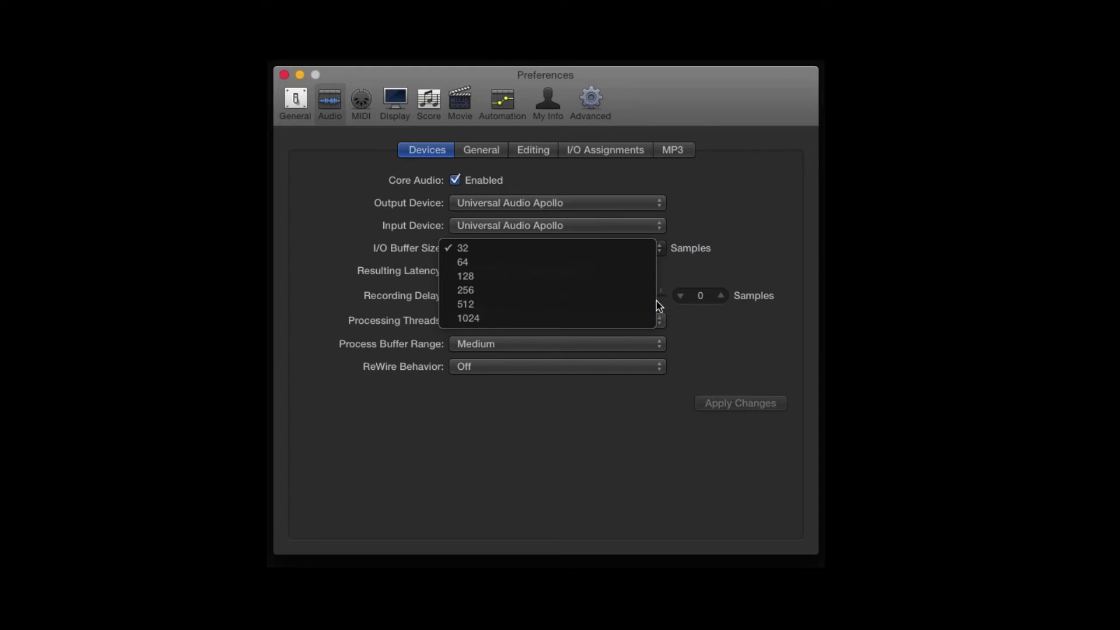
left_click(651, 319)
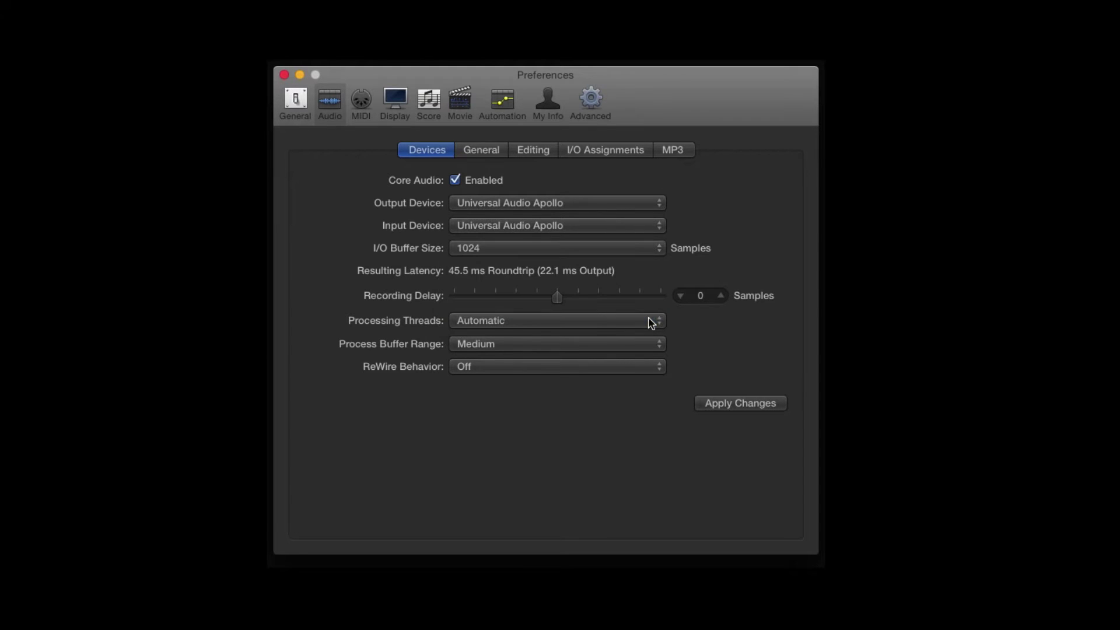
left_click(745, 402)
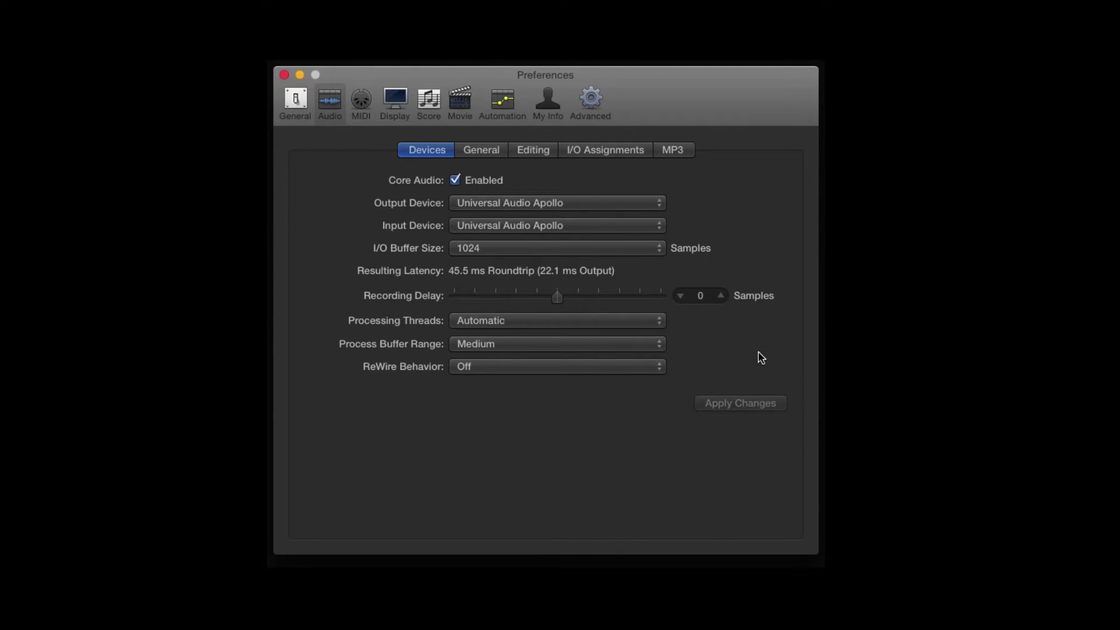
Set and apply a 128-sample I/O buffer, giving 8.2 ms roundtrip latency.
left_click(643, 250)
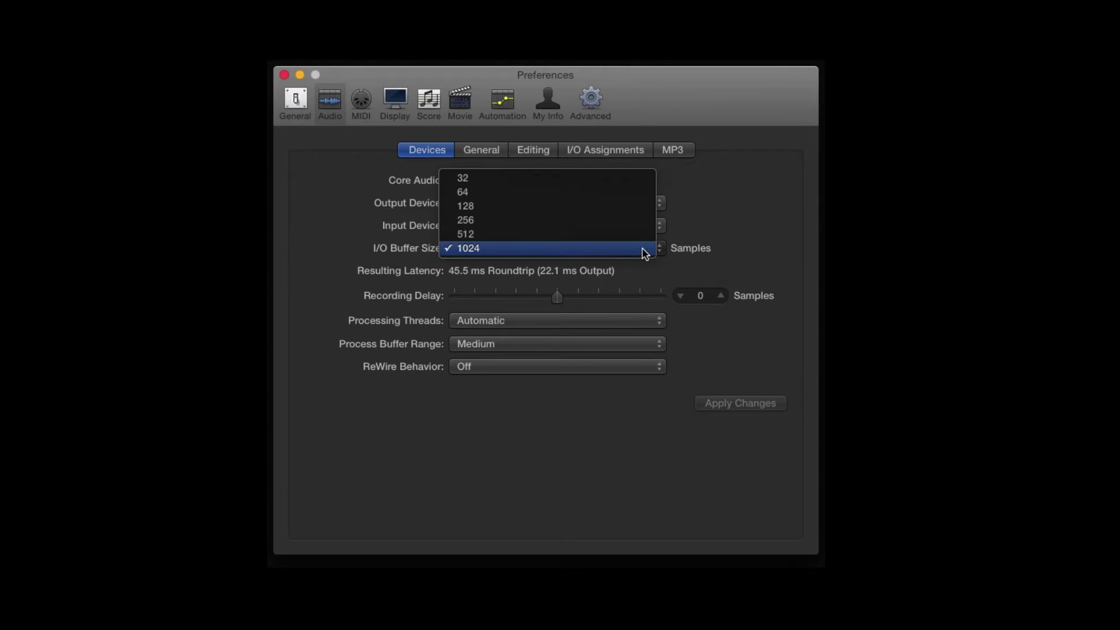
left_click(625, 207)
left_click(766, 406)
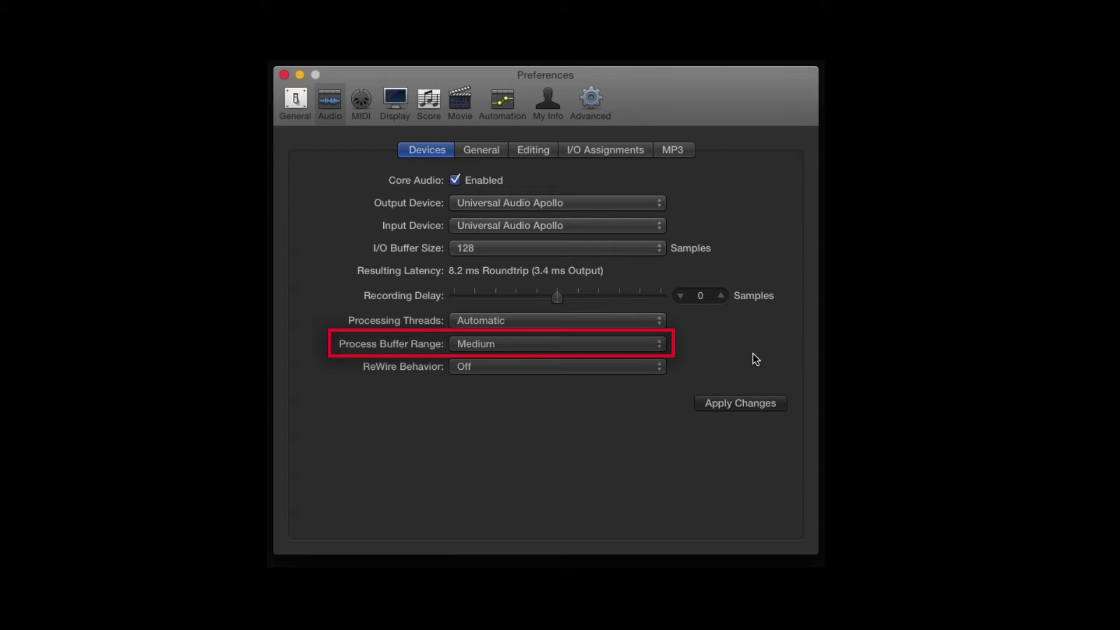
Review the Process Buffer Range choices, then check Aux 1's input and output popups unchanged.
left_click(639, 344)
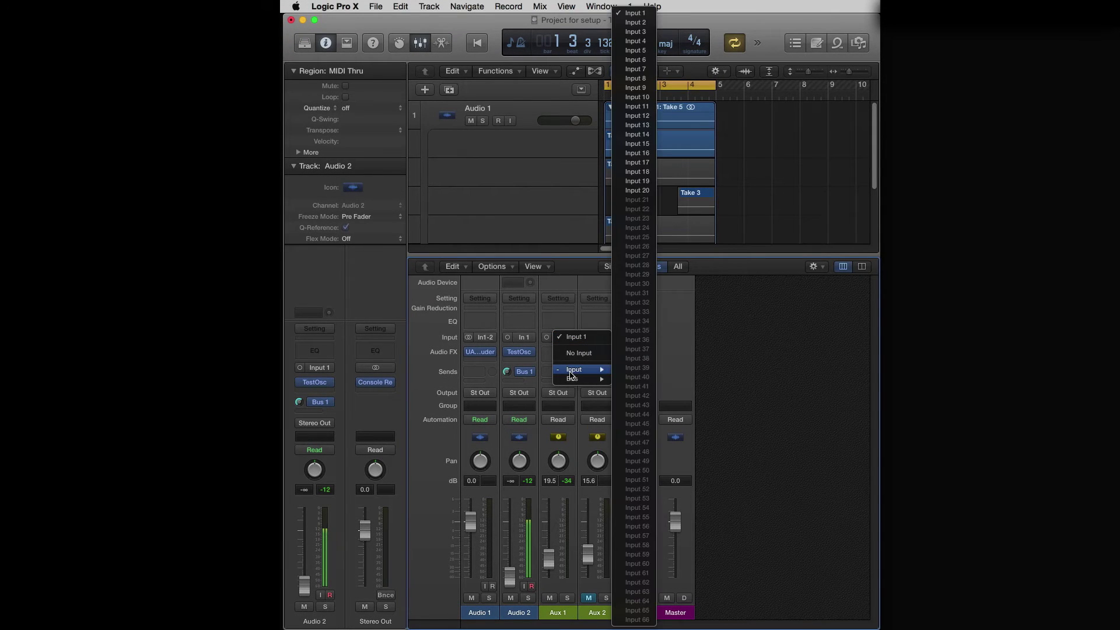
left_click(558, 393)
left_click(558, 393)
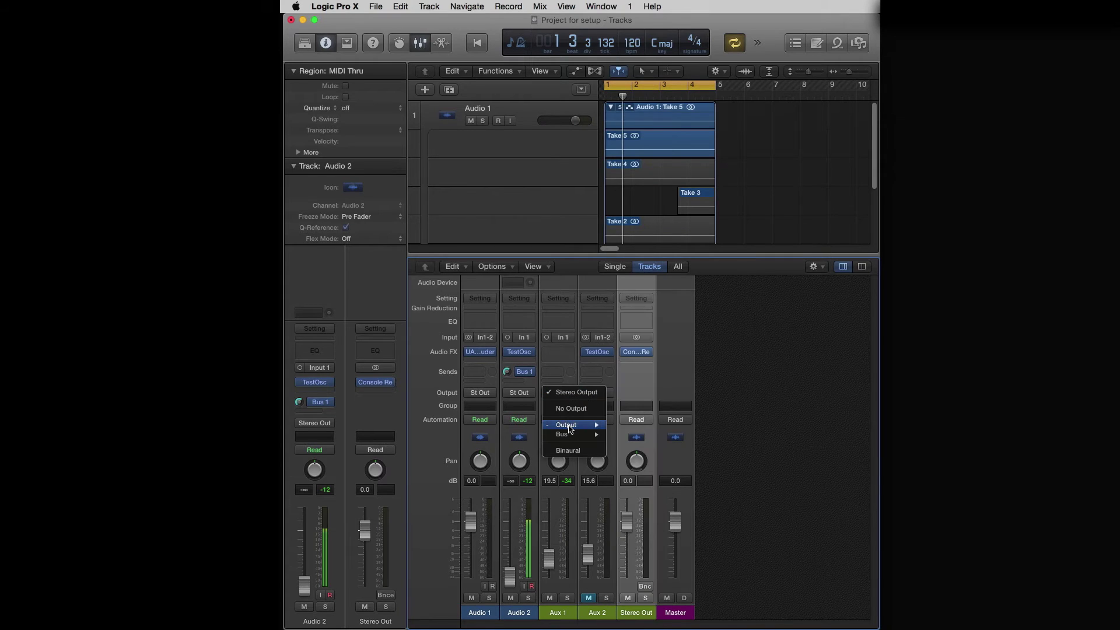
mouse_move(570, 429)
left_click(560, 365)
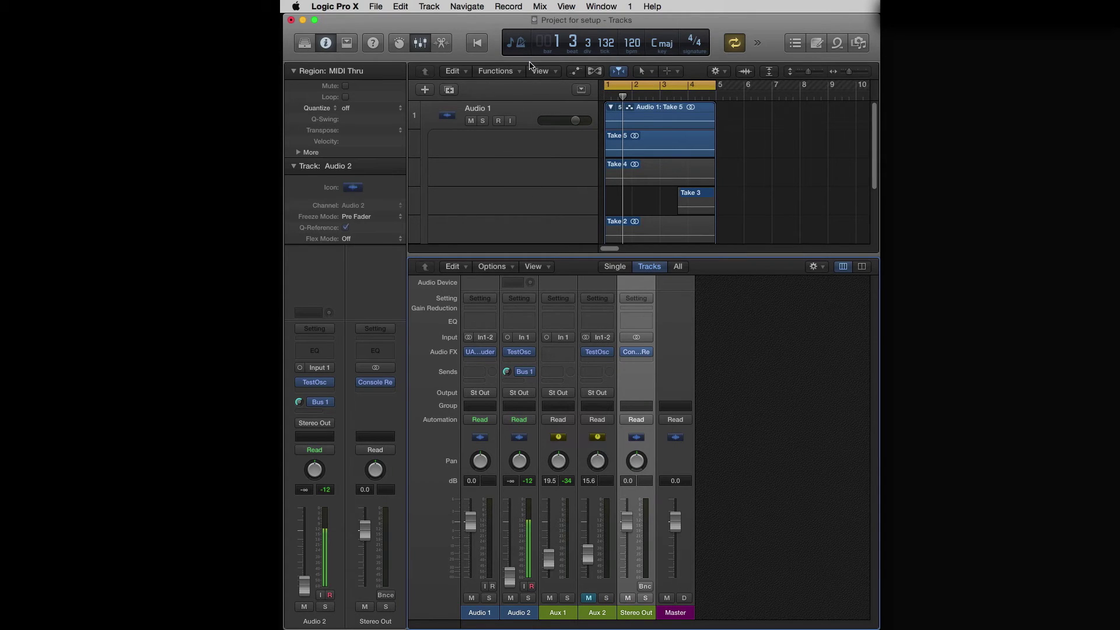
Set all inputs and outputs in I/O Labels to Provided by Driver.
left_click(540, 6)
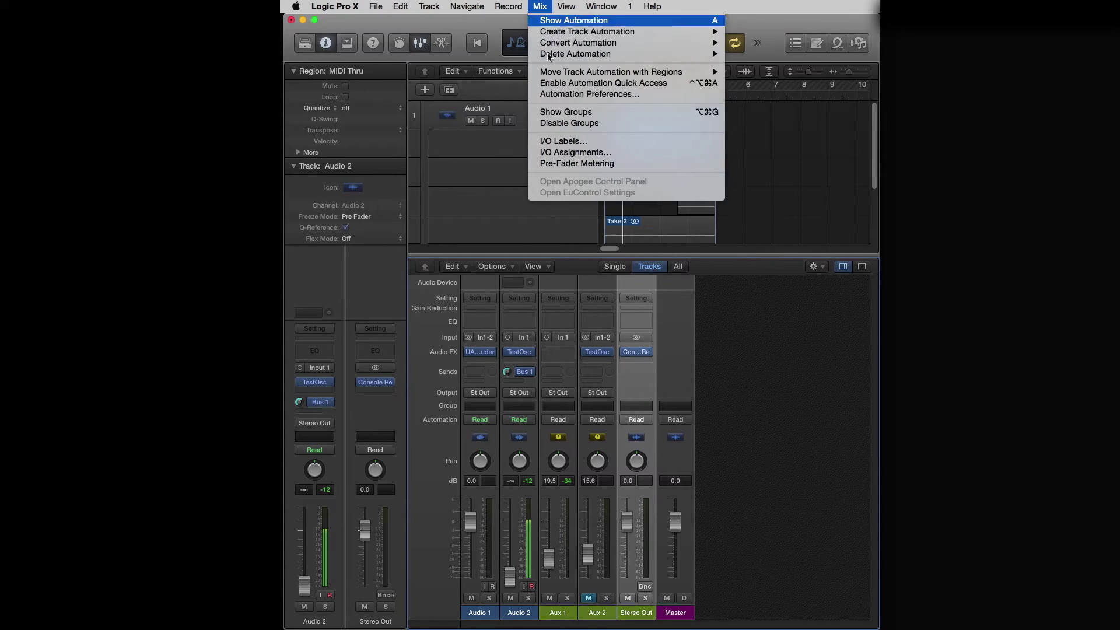
left_click(565, 142)
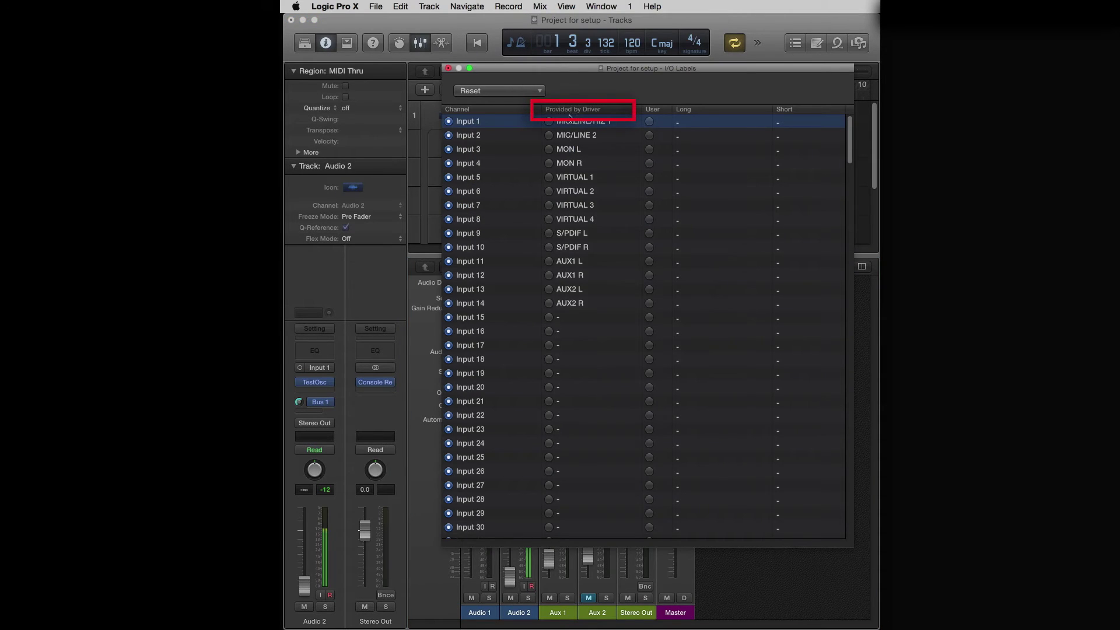
left_click(553, 121)
left_click_drag(850, 143, 850, 391)
left_click(549, 299, "shift")
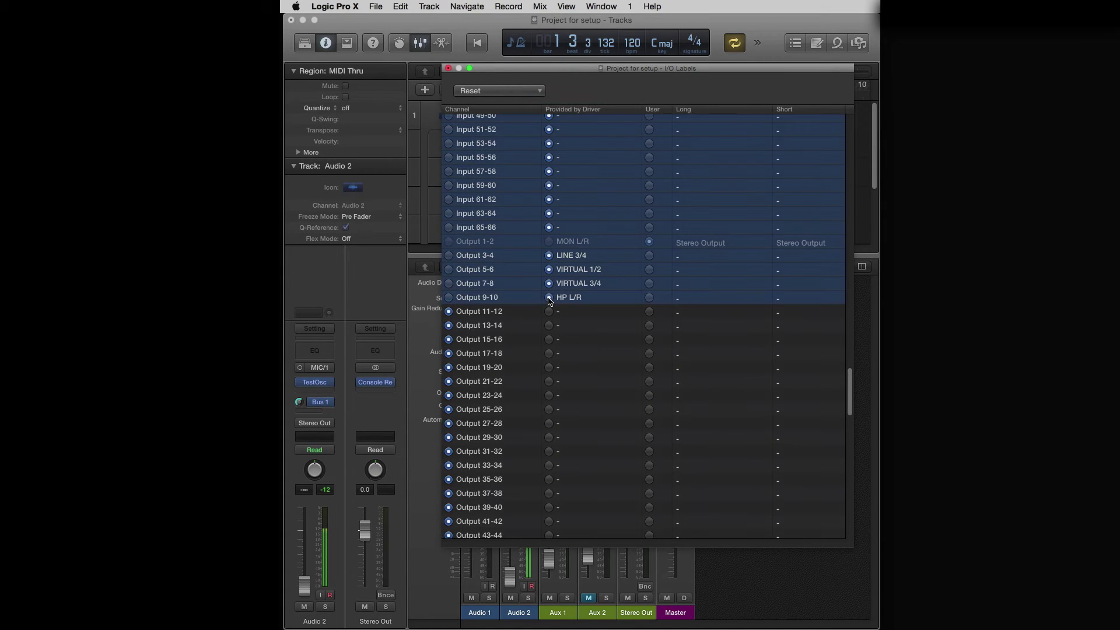
left_click(448, 69)
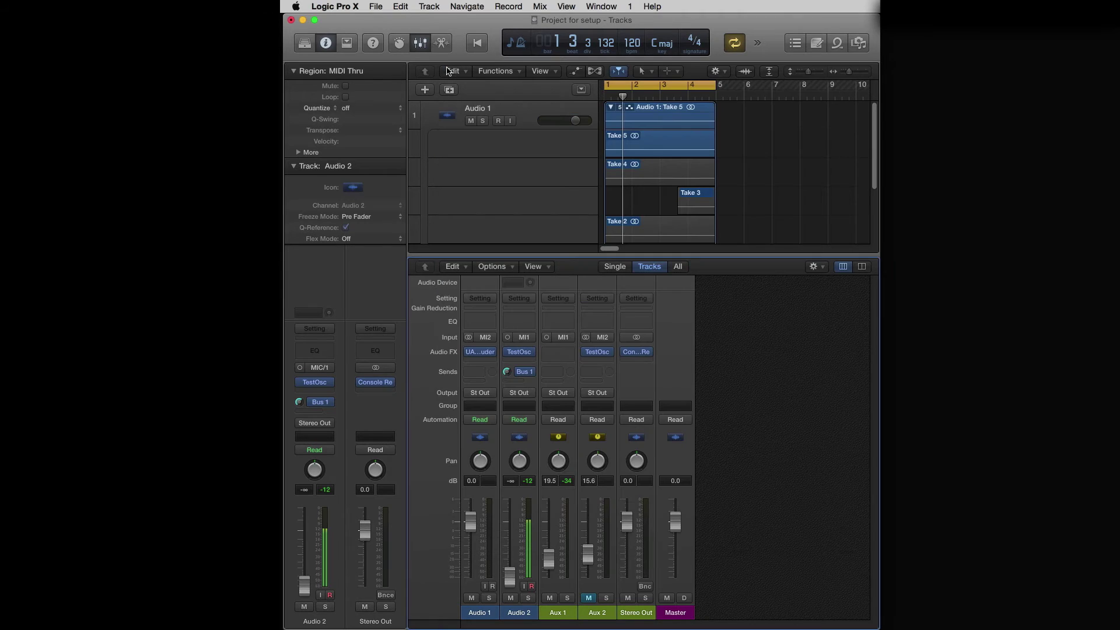
Confirm Aux 1's input list shows the new driver names, keeping MIC/LINE/HIZ 1.
left_click(563, 337)
mouse_move(583, 367)
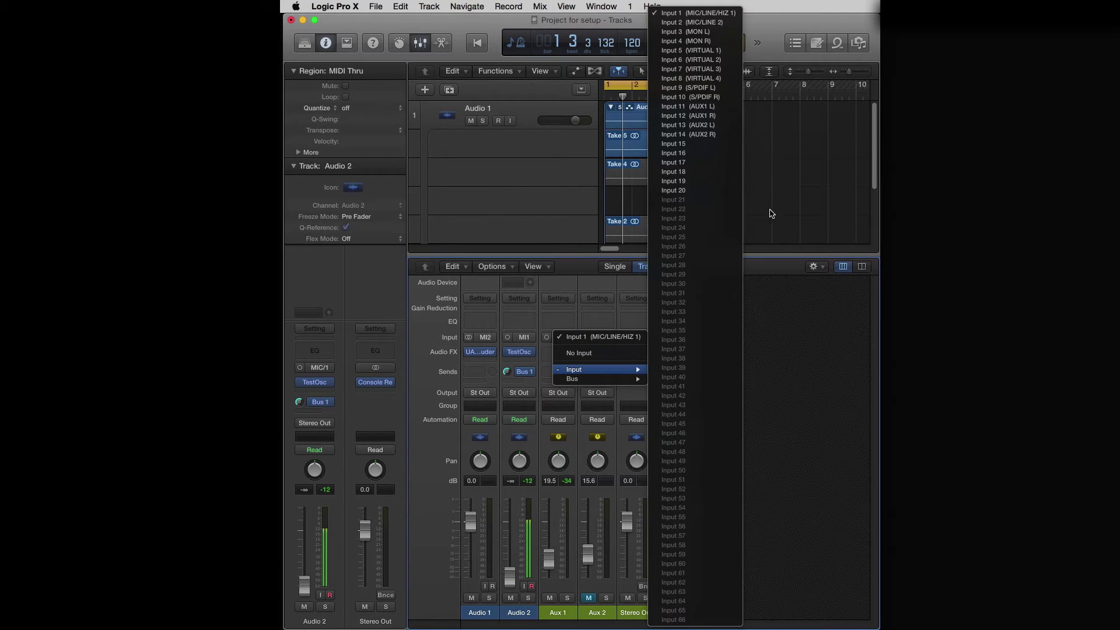
left_click(738, 14)
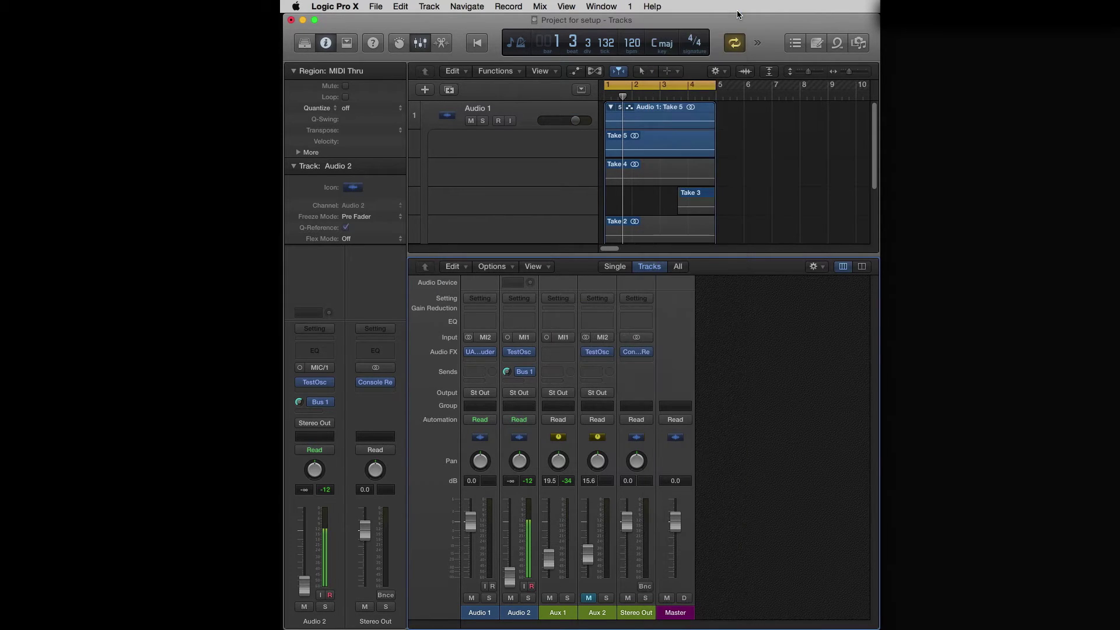
Give Input 14 the long I/O label 'Test one'.
left_click(542, 6)
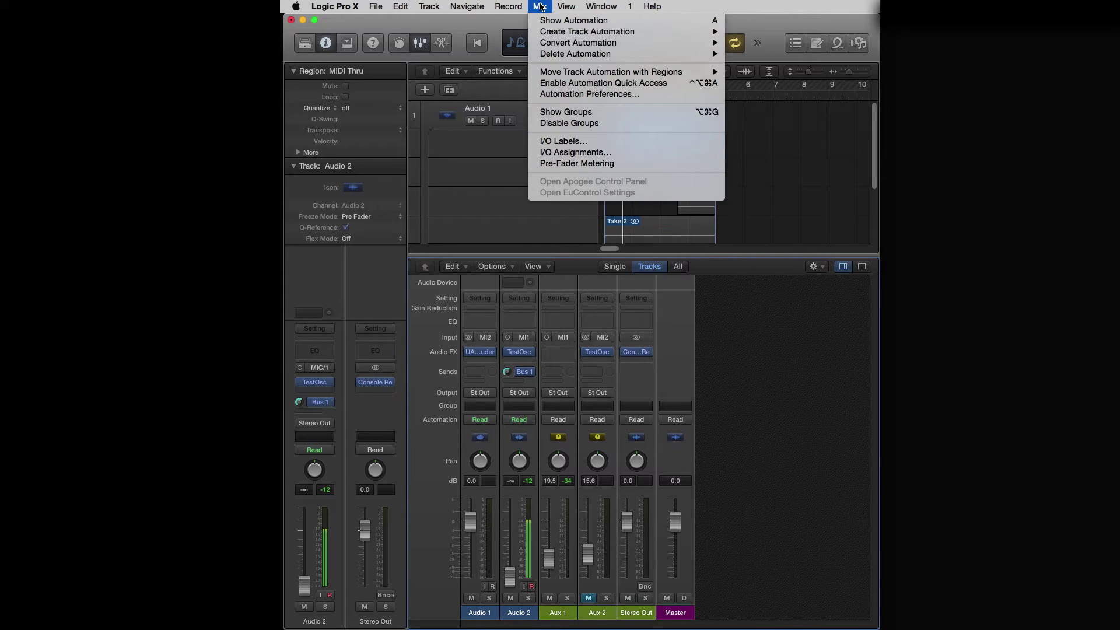
left_click(589, 140)
left_click(695, 308)
left_click(694, 308)
type("Test ")
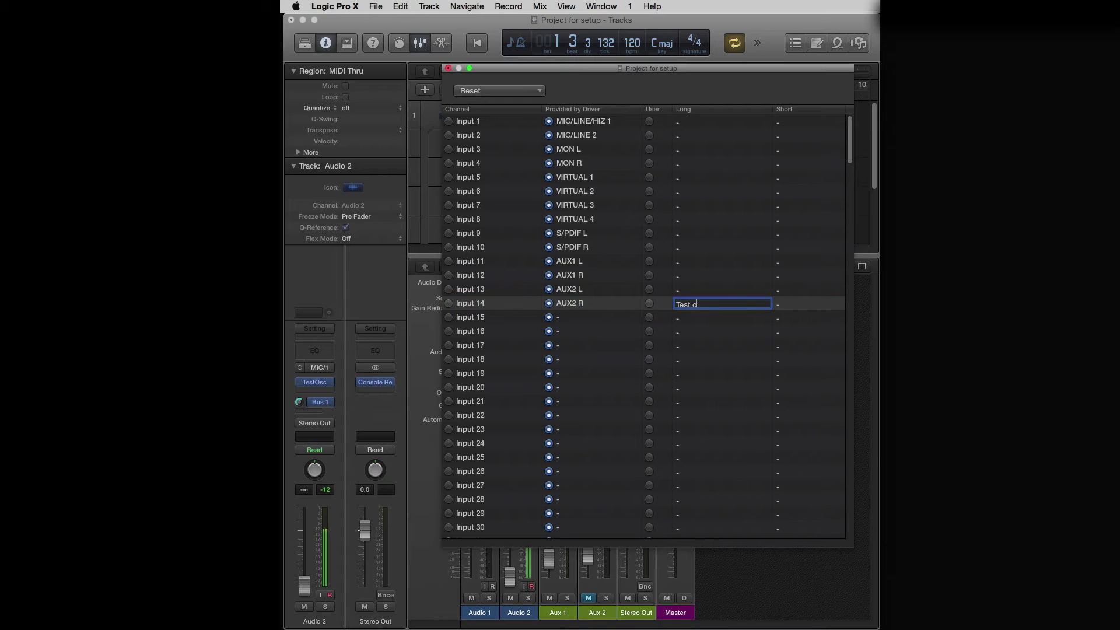
type("one")
key("Return")
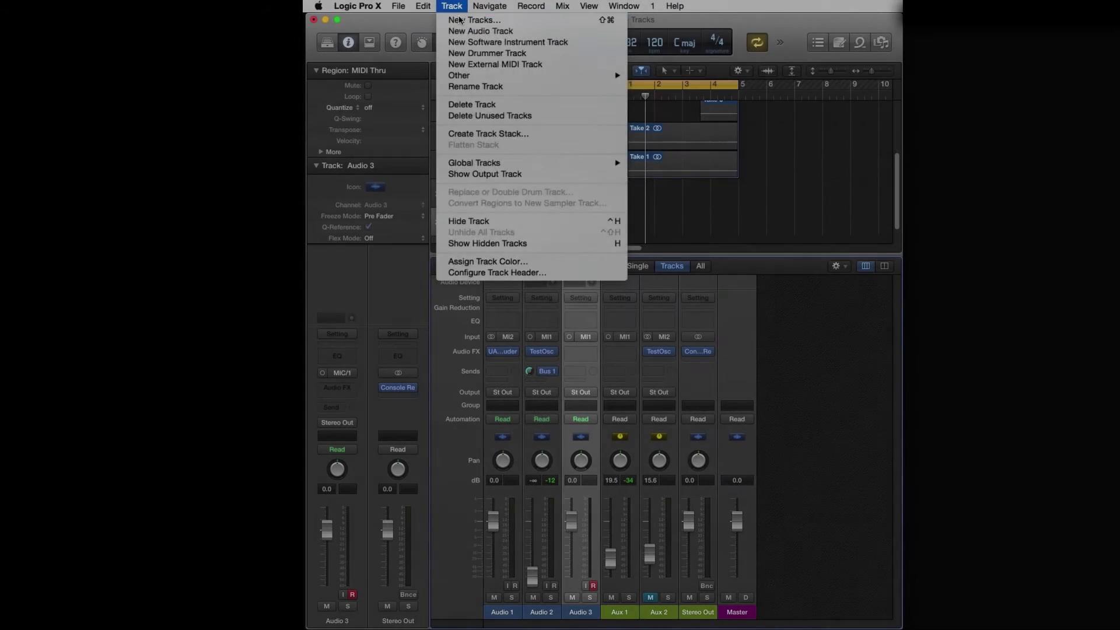
Create a new audio track, Audio 4, and view its output destinations.
left_click(467, 20)
key("Return")
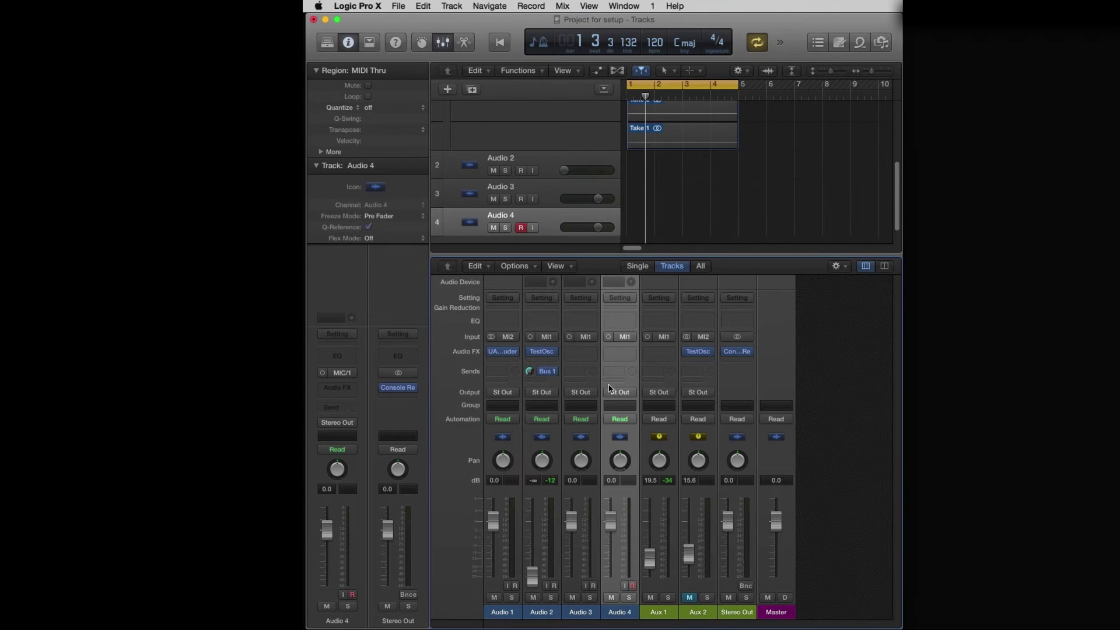
left_click(620, 392)
mouse_move(630, 429)
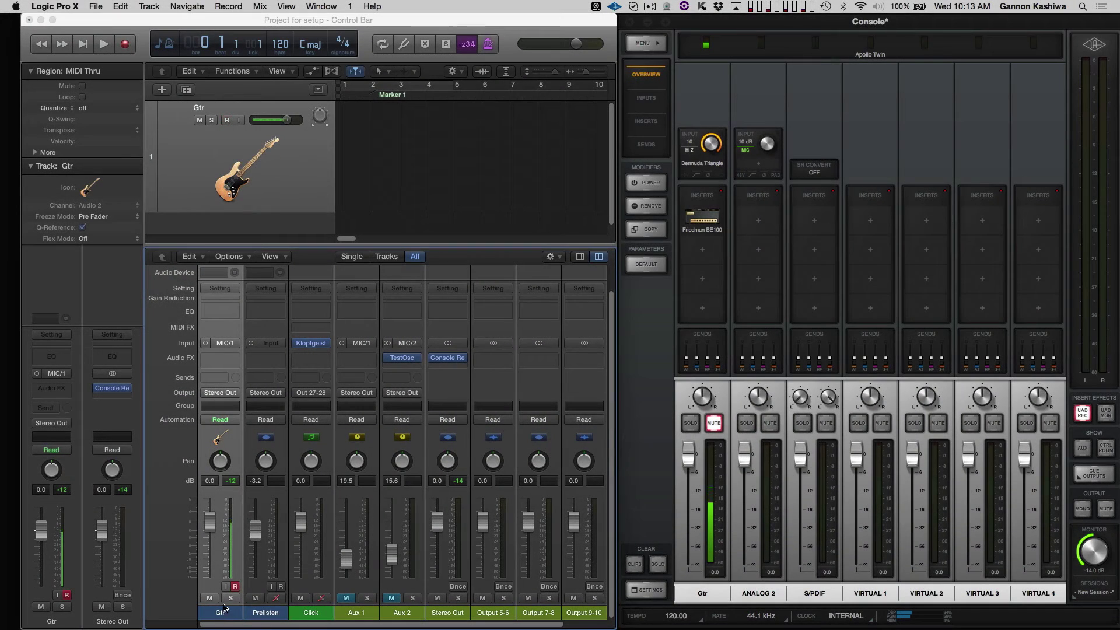
left_click(226, 586)
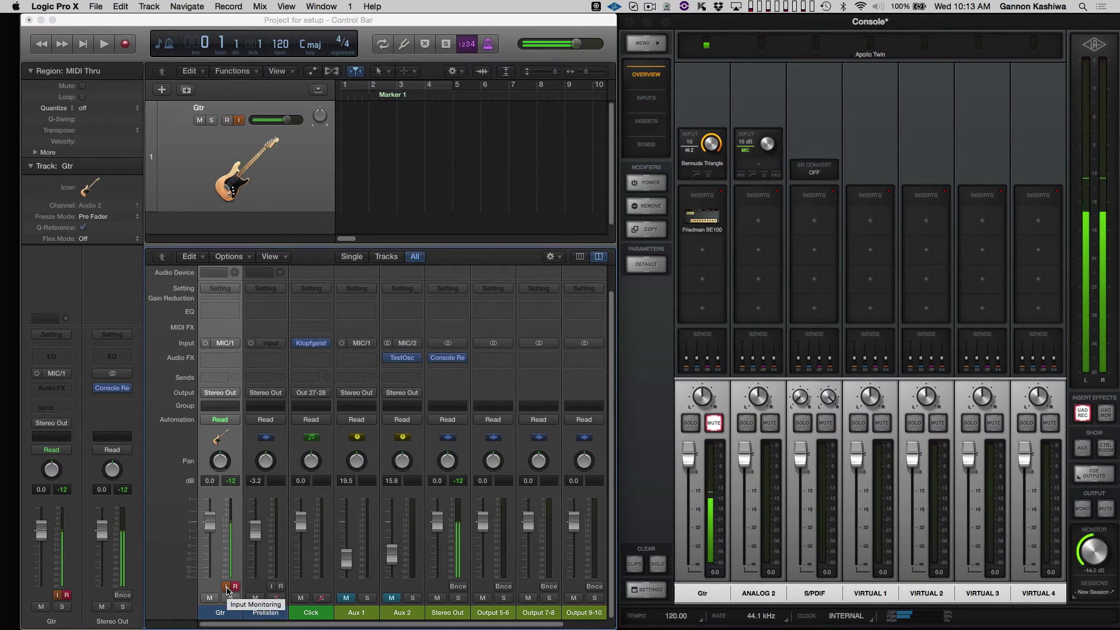
left_click(227, 586)
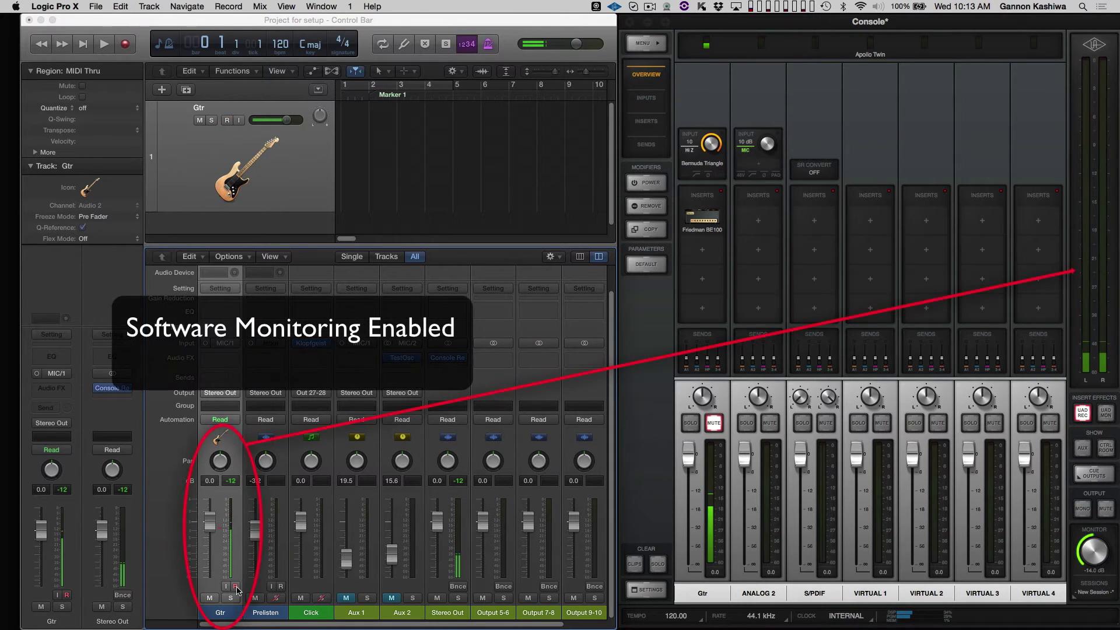
left_click(714, 424)
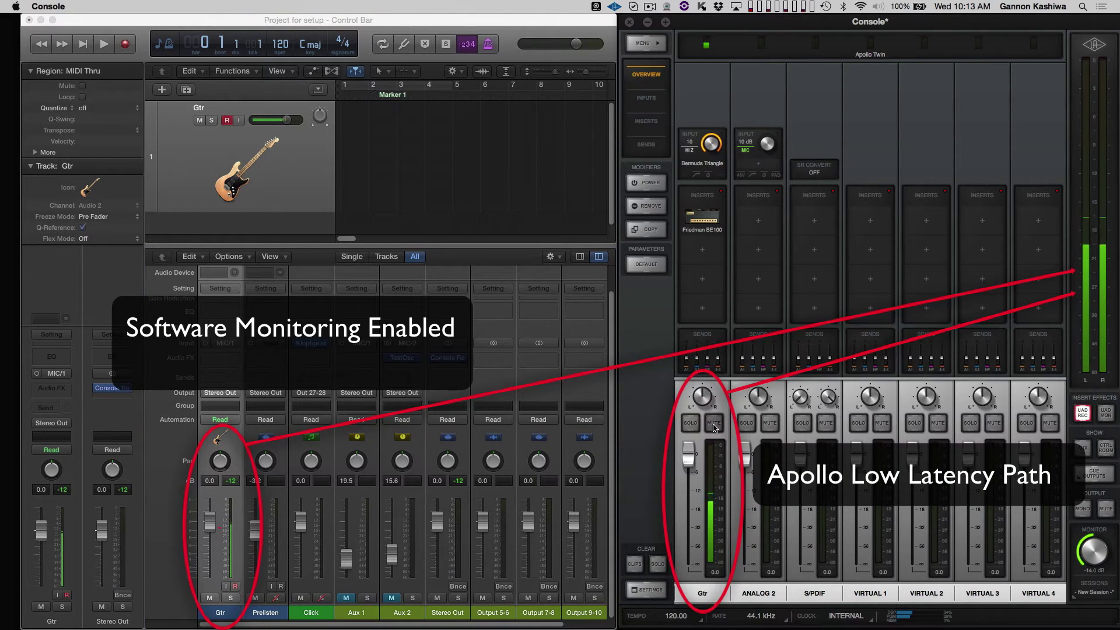
left_click(714, 426)
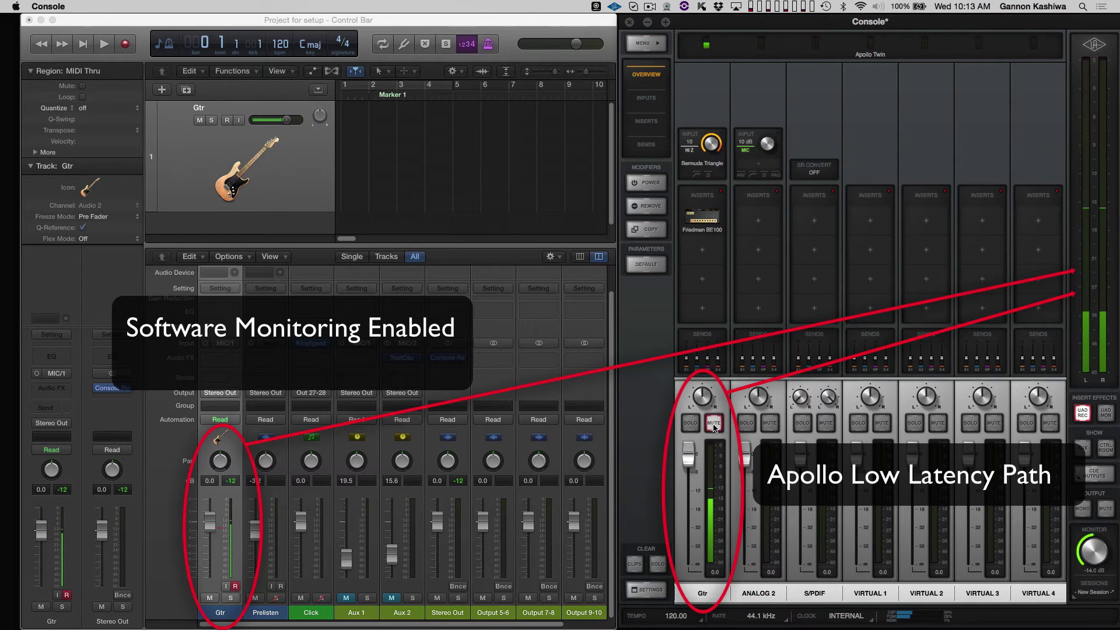
left_click(714, 426)
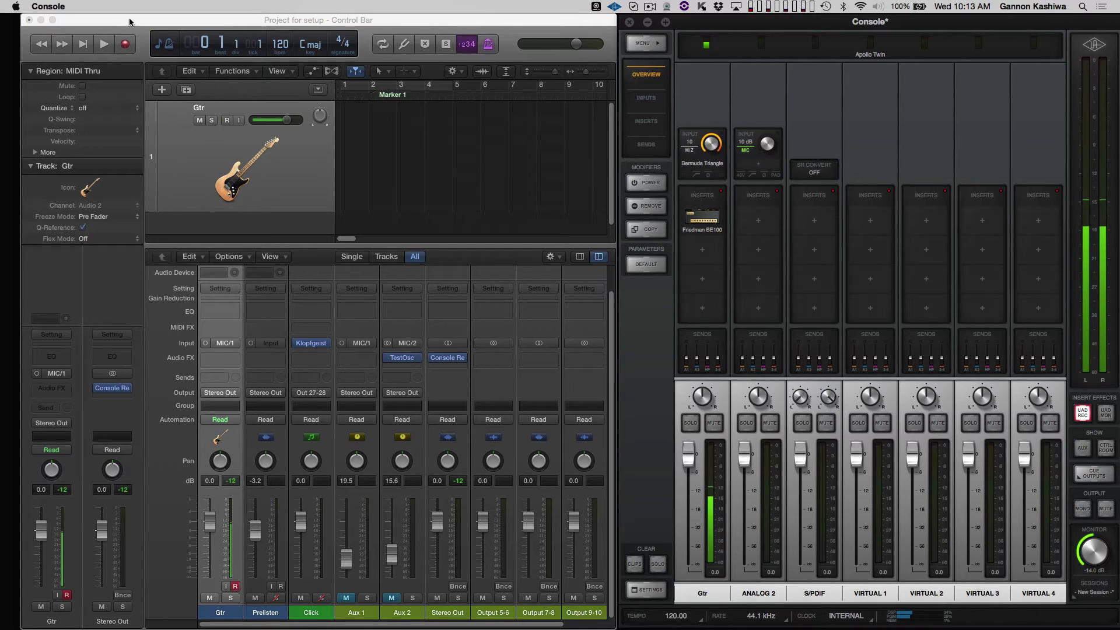
In Audio > General preferences, turn off Software Monitoring and set the plug-in latency limit to 30 ms.
left_click(61, 21)
left_click(54, 7)
mouse_move(70, 37)
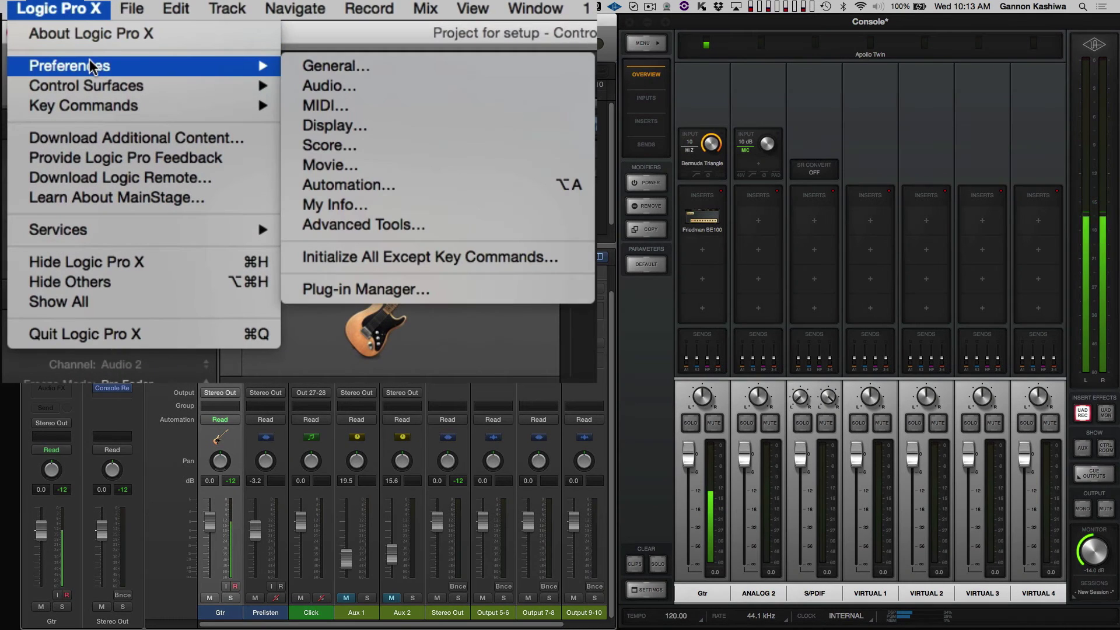
left_click(331, 89)
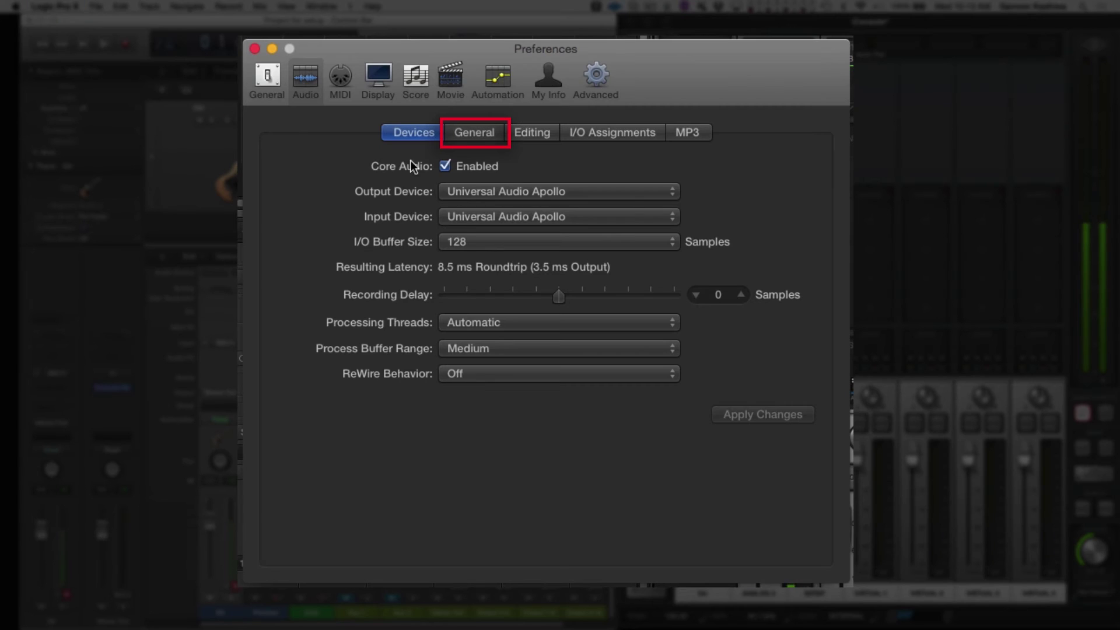
left_click(457, 136)
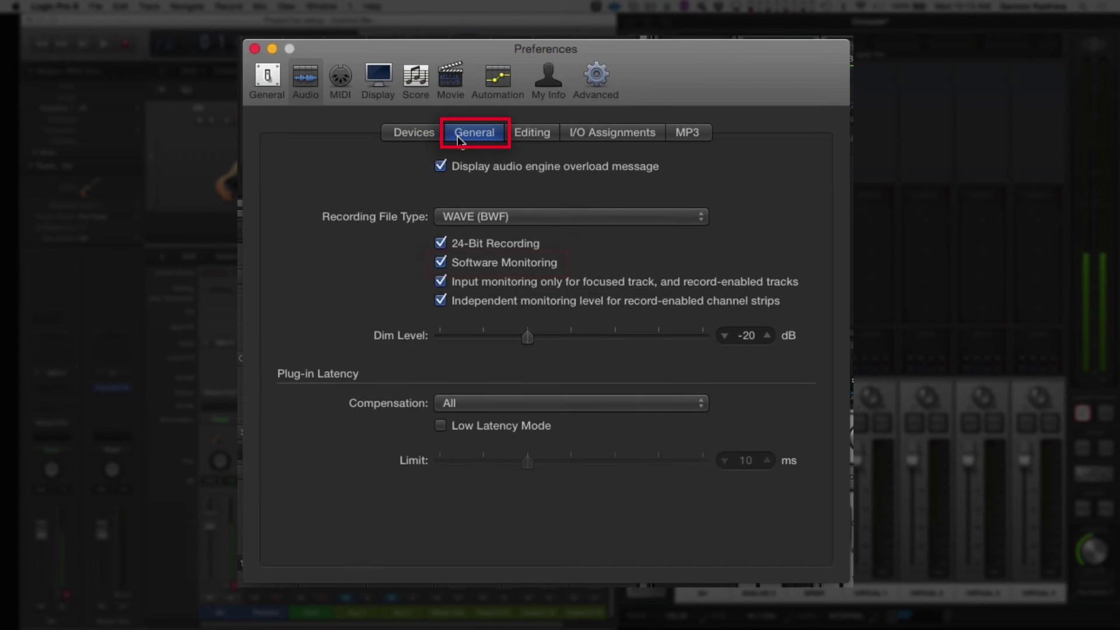
left_click(441, 264)
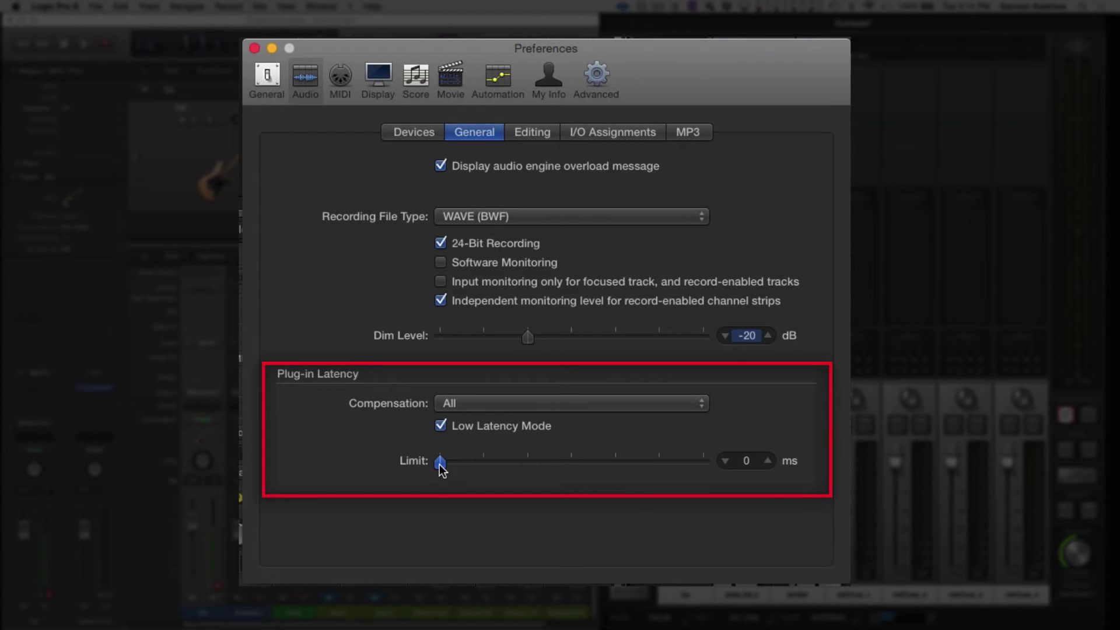
left_click_drag(439, 465, 693, 480)
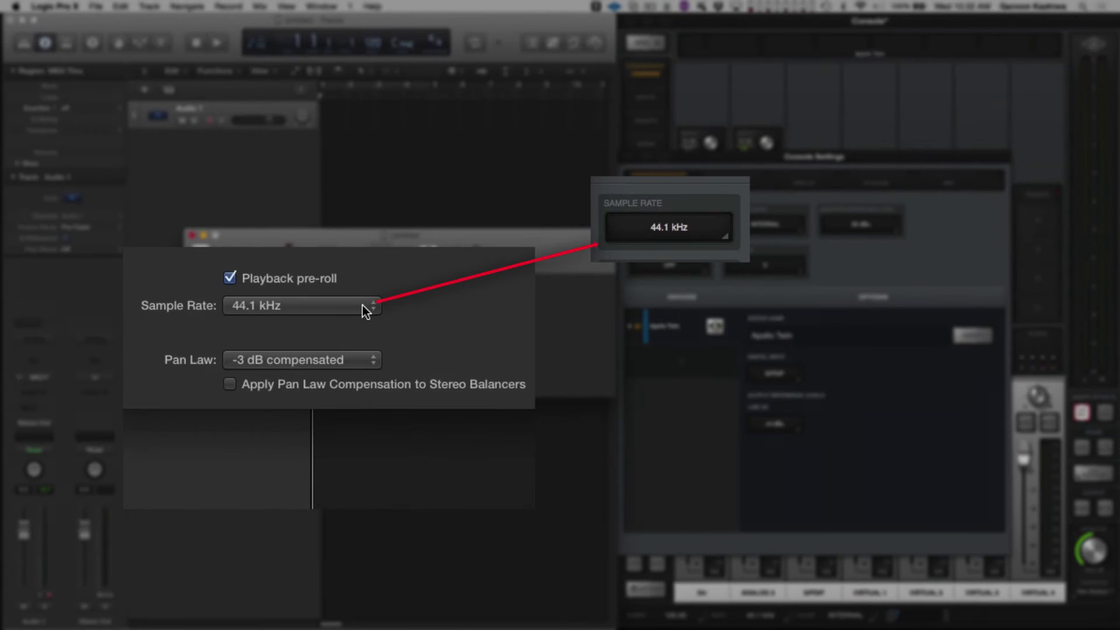
Set the project sample rate to 48 kHz and review the Apollo's clock source options.
left_click(362, 305)
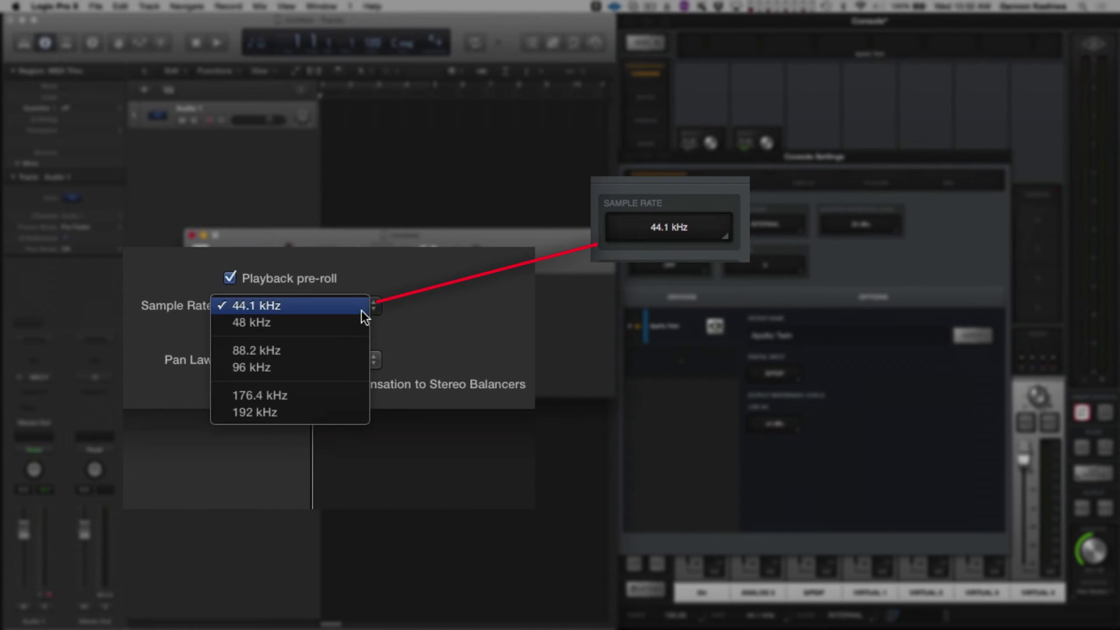
left_click(358, 323)
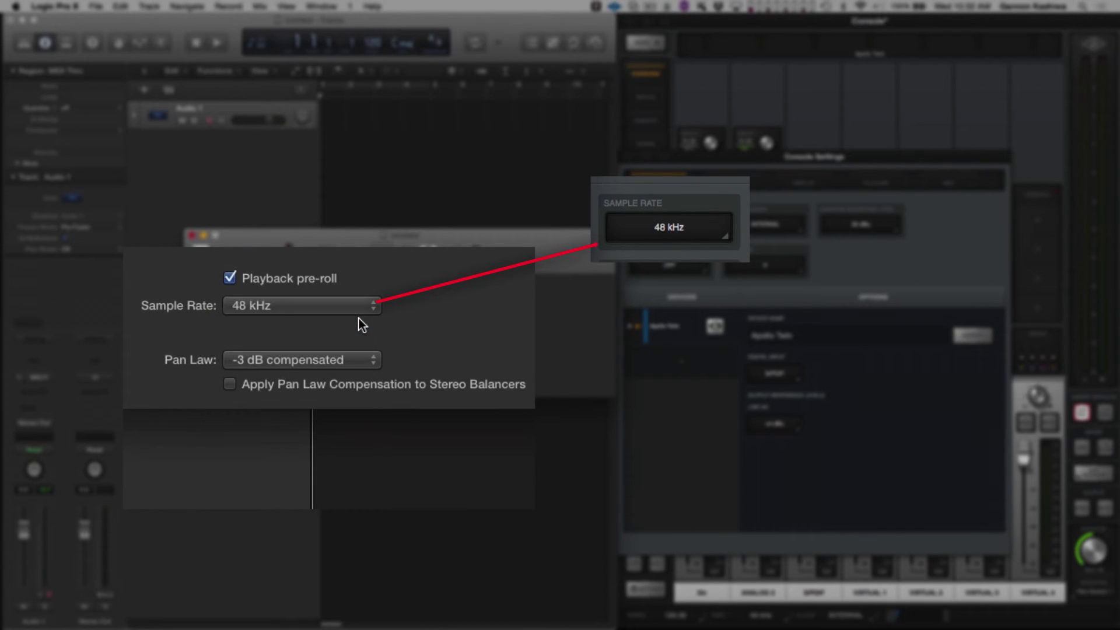
left_click(358, 305)
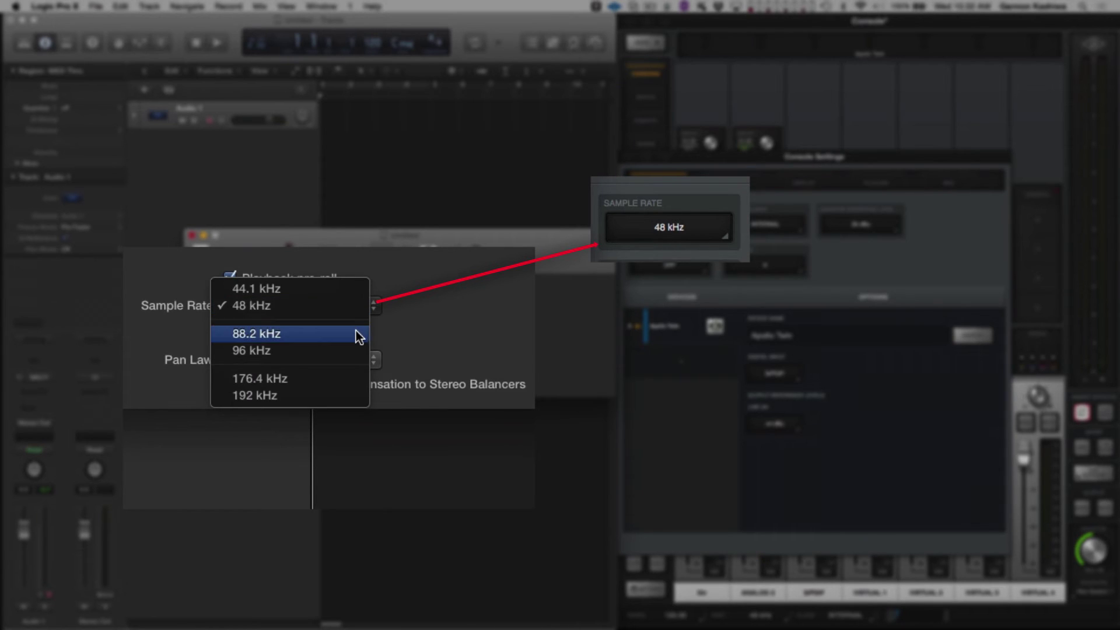
key("Escape")
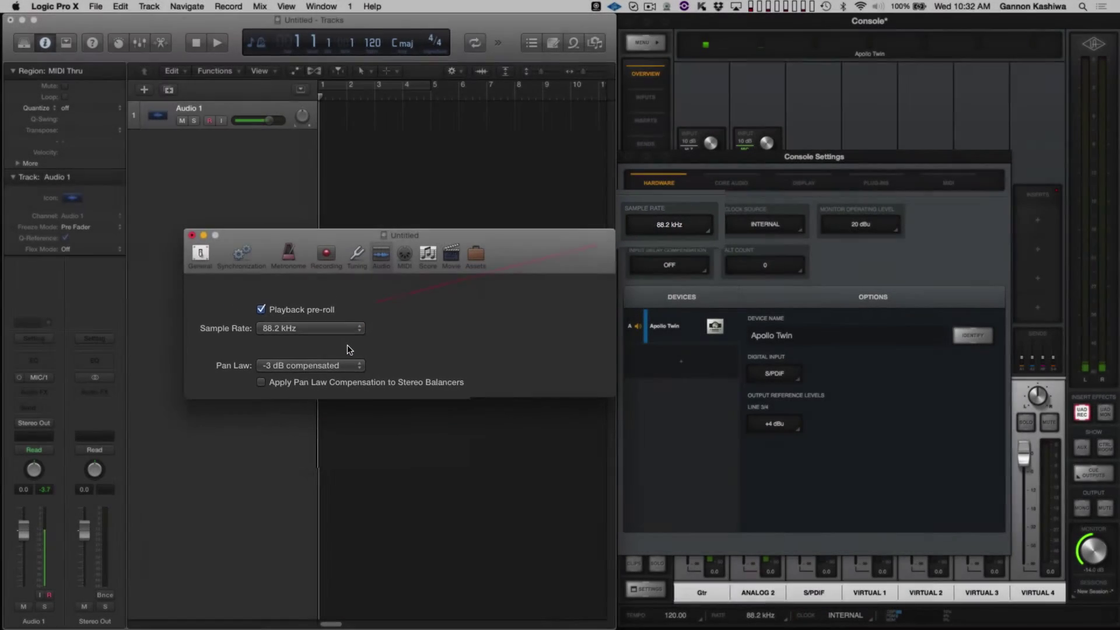
left_click(778, 213)
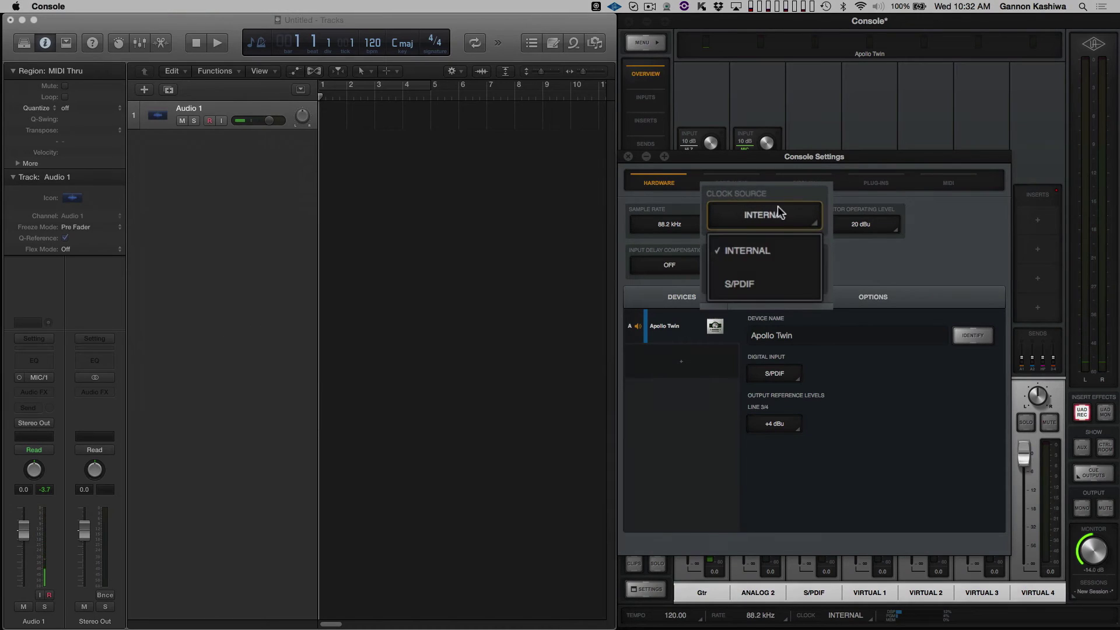
left_click(782, 286)
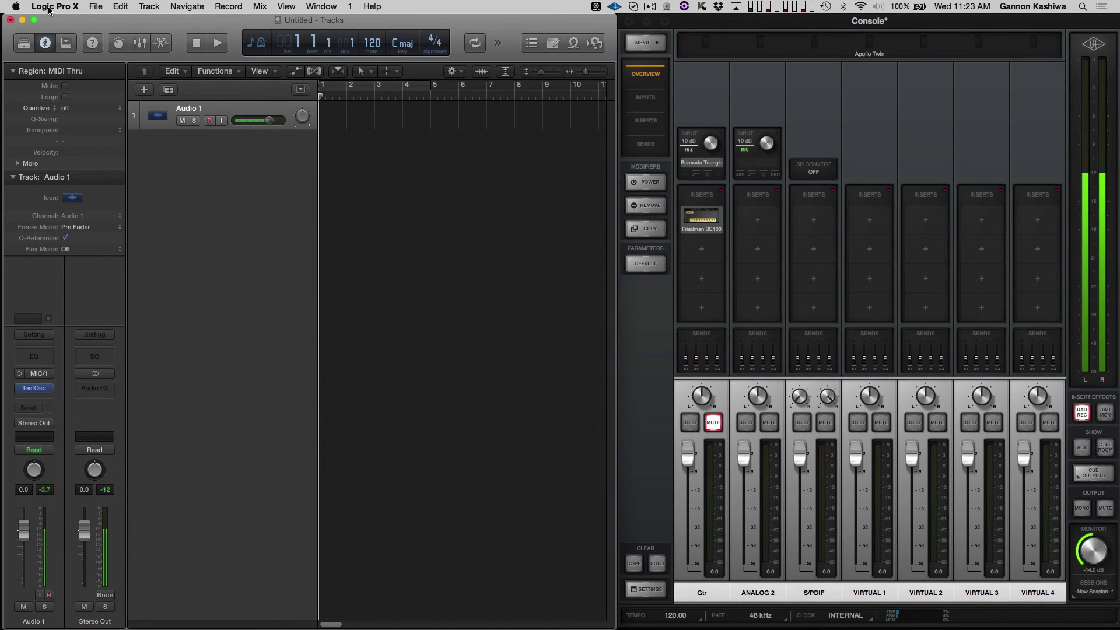
In Logic's audio preferences, route the stereo output to Output 5-6 (VIRTUAL 1/2).
left_click(50, 10)
mouse_move(58, 36)
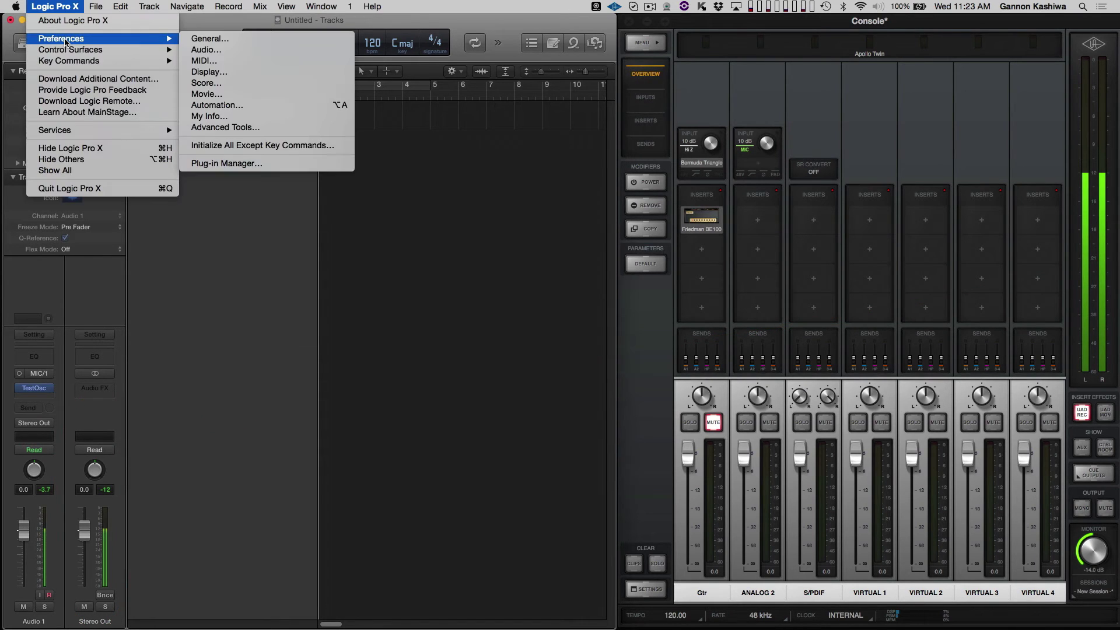
left_click(245, 51)
left_click(612, 133)
left_click(505, 238)
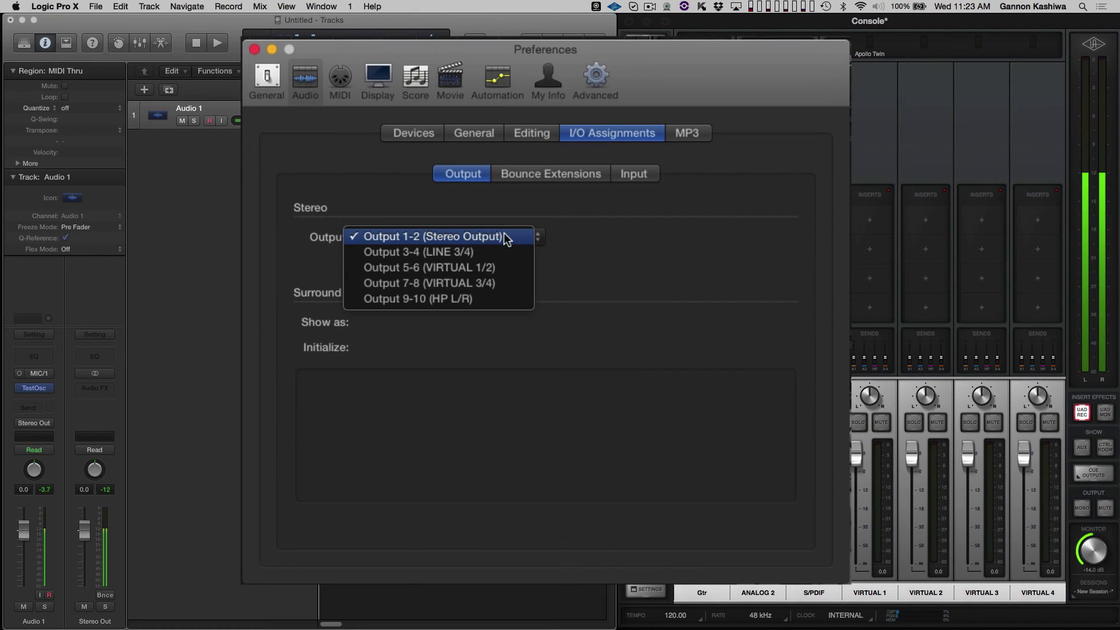
left_click(506, 268)
key("super+w")
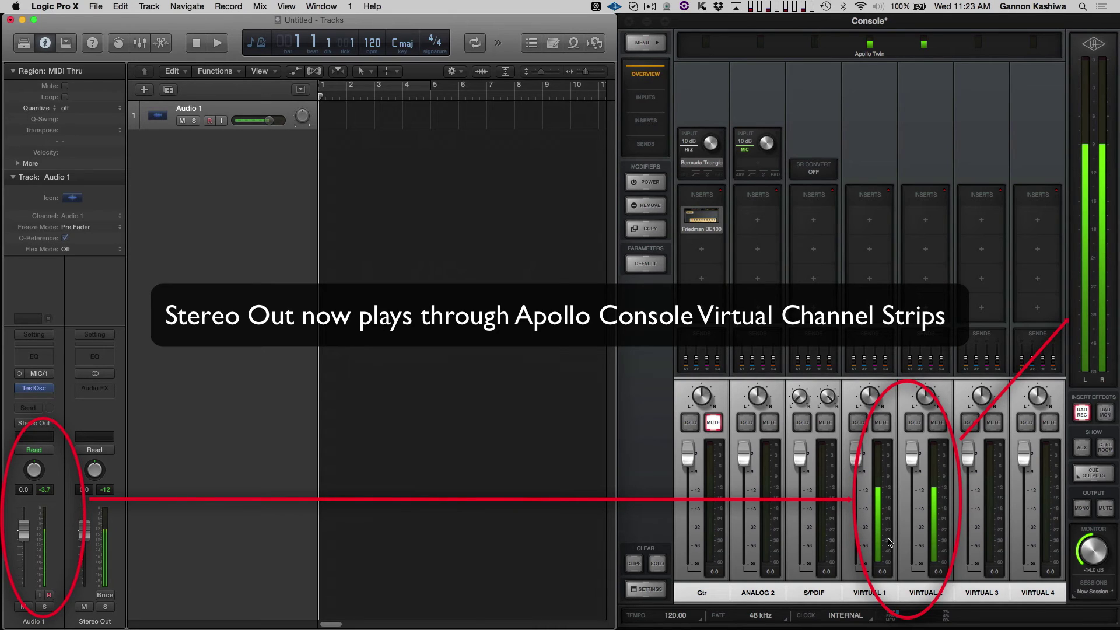
Link VIRTUAL 1 and 2 into one stereo strip and rename it 'Logic'.
left_click(883, 596)
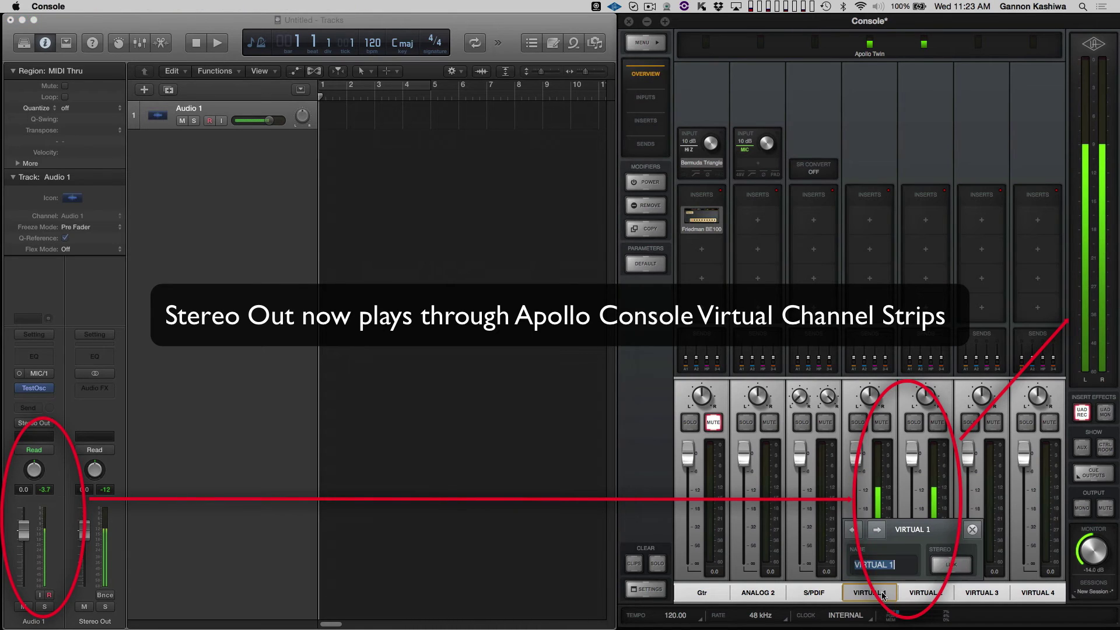
left_click(952, 565)
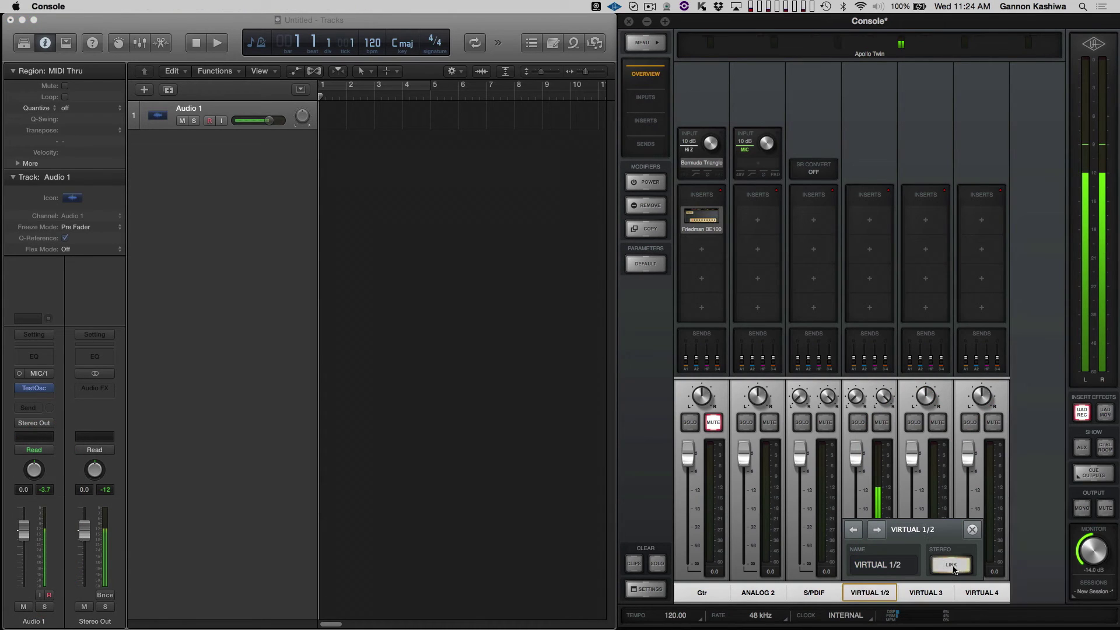
left_click(915, 569)
type("Logic")
key("Return")
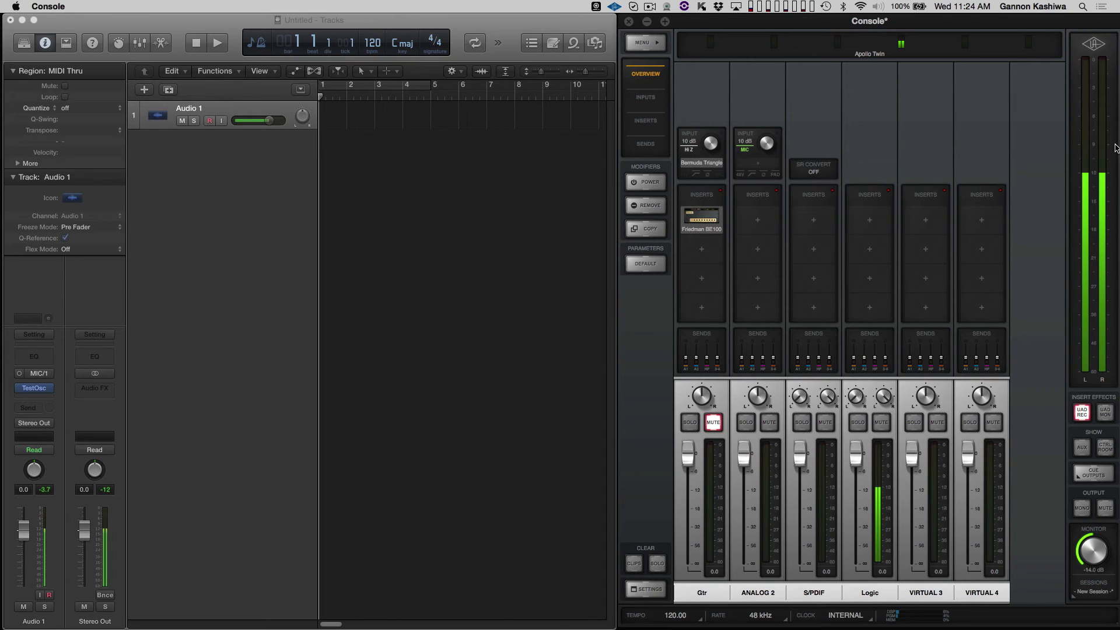
Launch Audio MIDI Setup by searching 'audio' in Spotlight.
left_click(1083, 7)
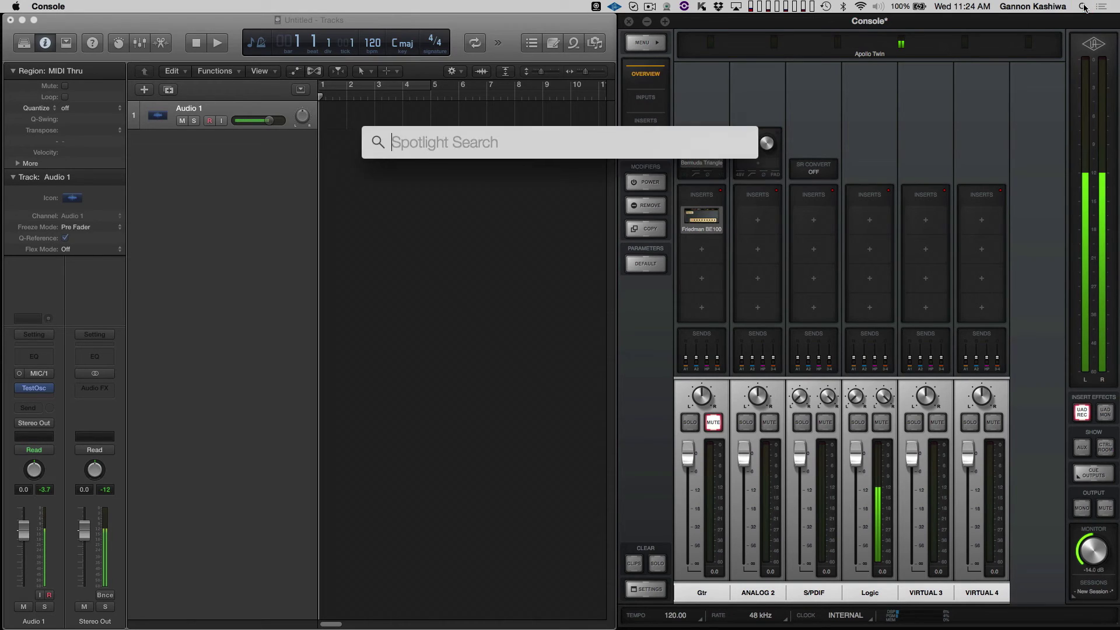
type("audio")
key("Return")
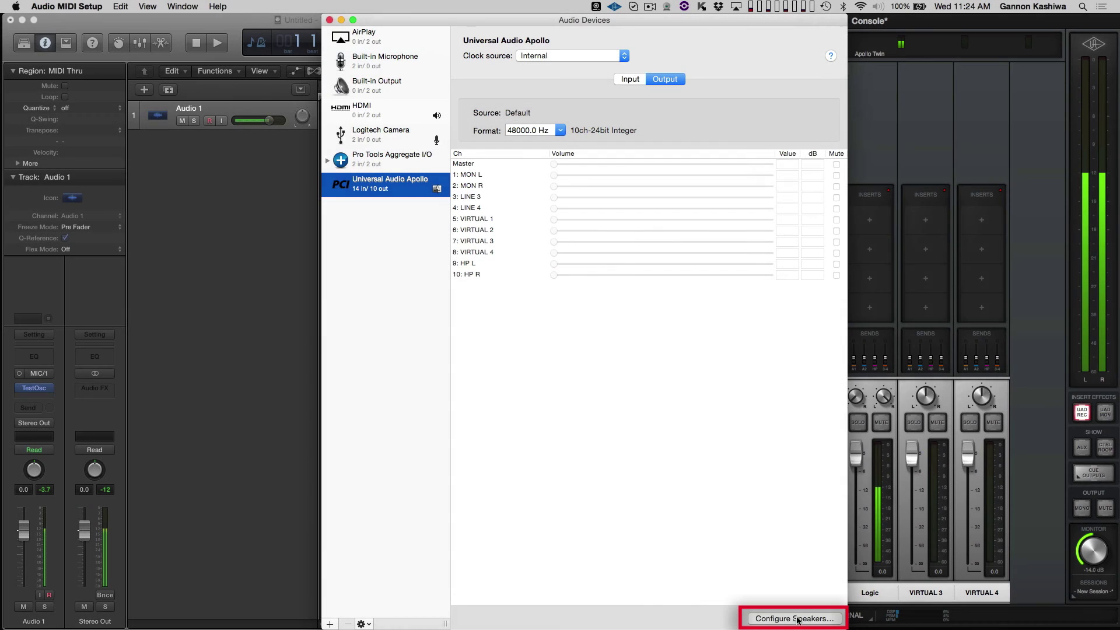
Assign the Apollo's left and right front speakers to channels 5 and 6, and apply.
left_click(797, 619)
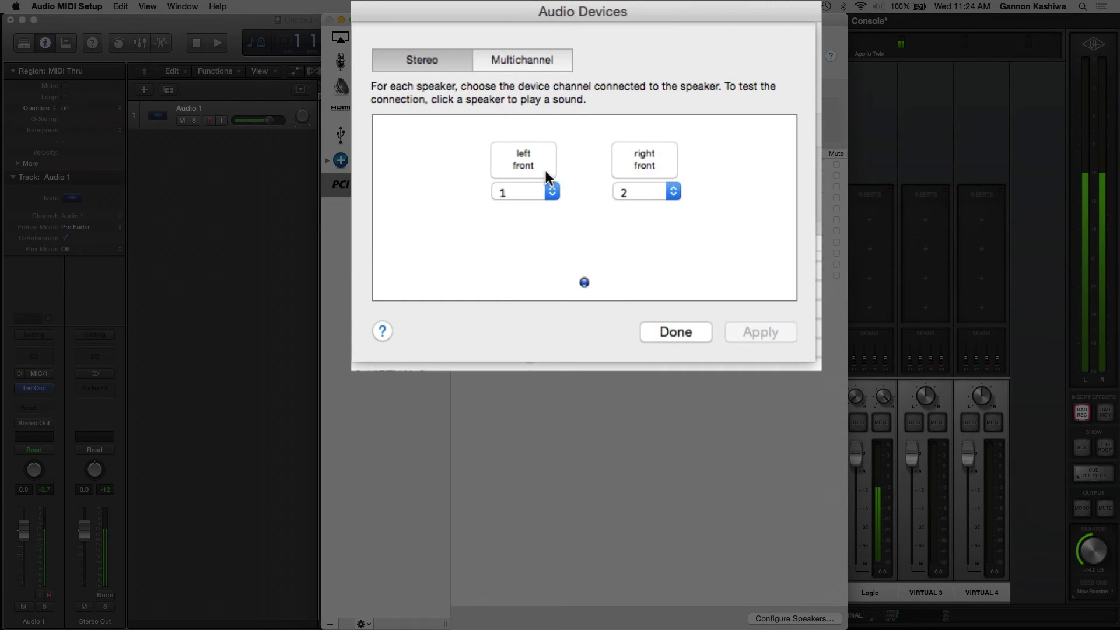
left_click(551, 192)
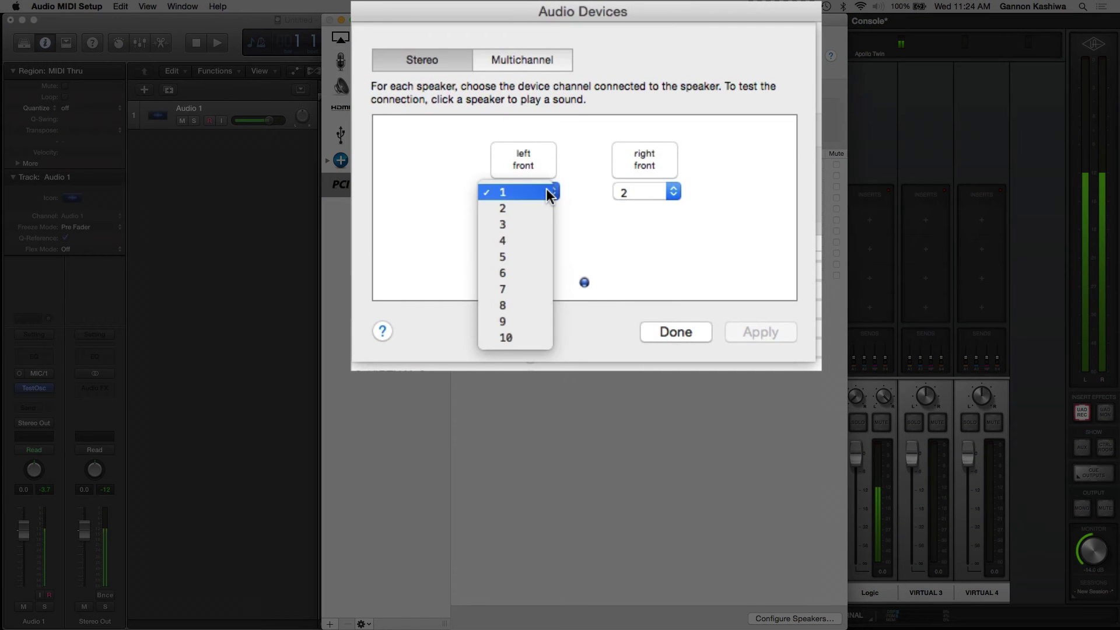
left_click(531, 251)
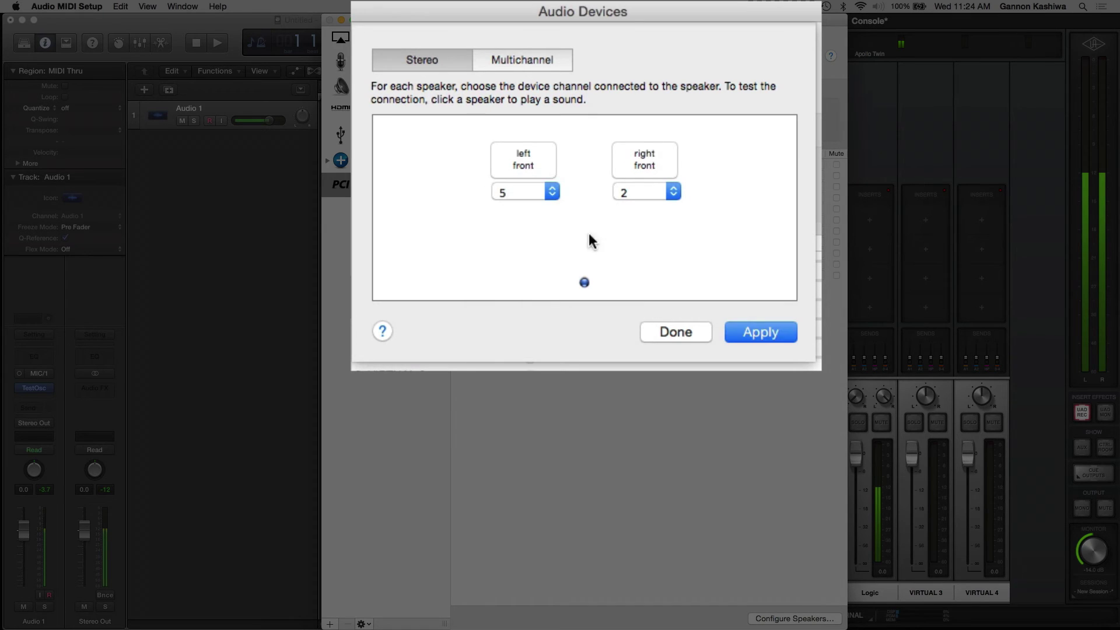
left_click(667, 188)
left_click(657, 253)
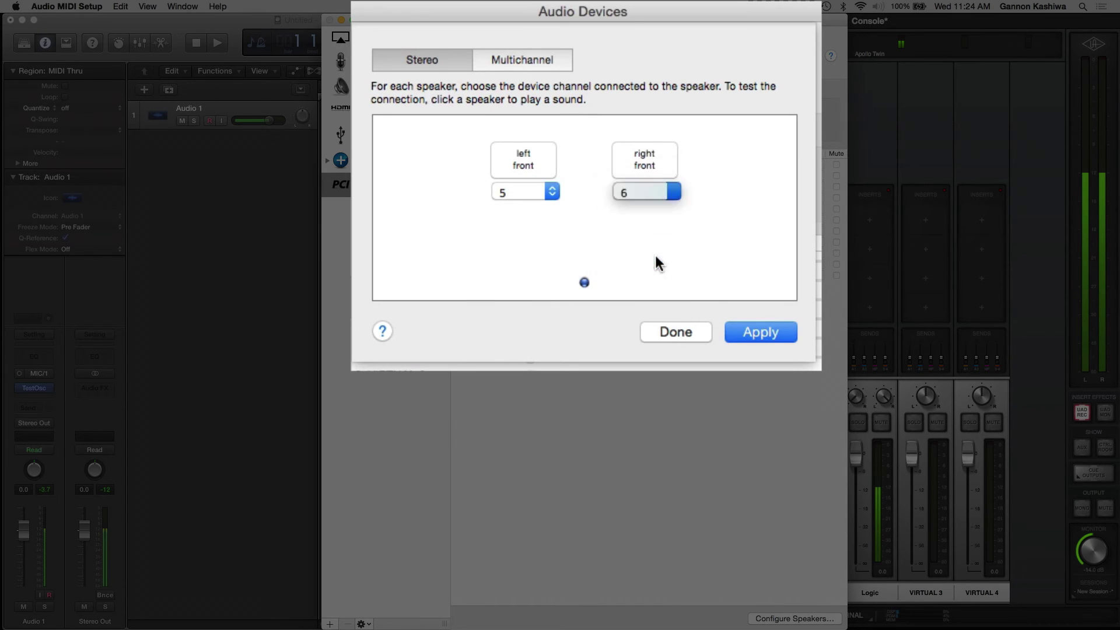
left_click(758, 332)
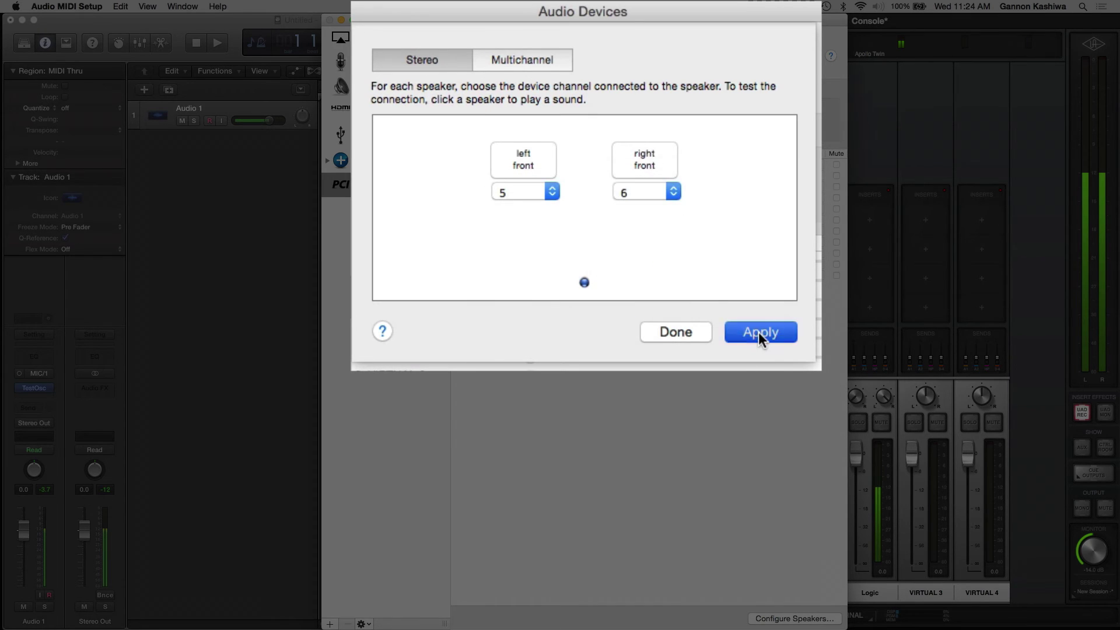
left_click(677, 332)
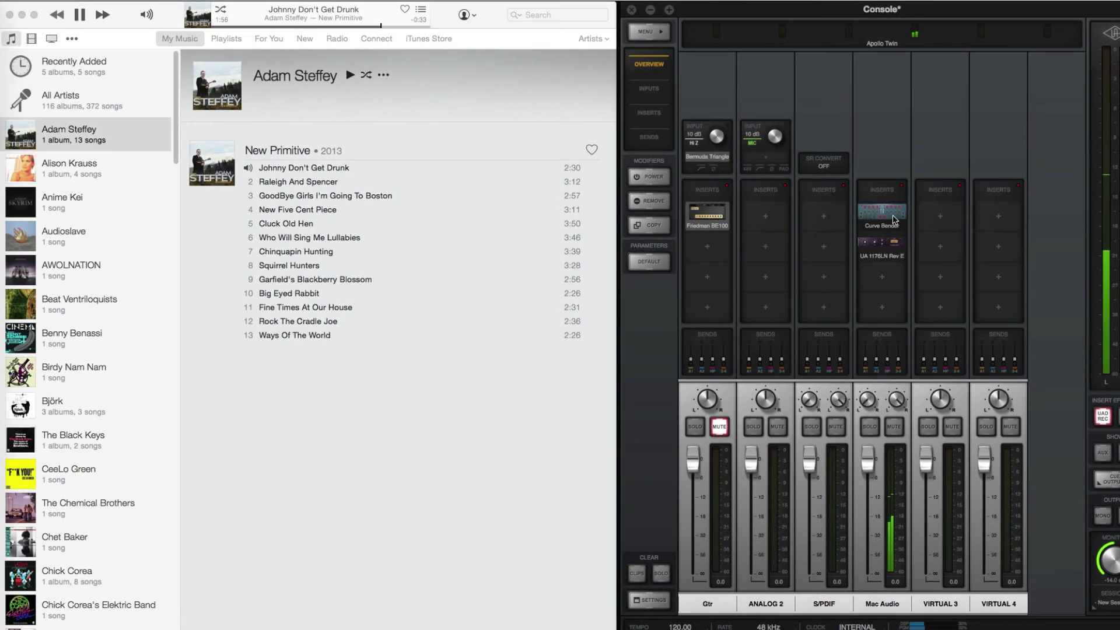
Open Curve Bender on Mac Audio, boost its bass by 1 dB, and widen the Ch column.
left_click(893, 220)
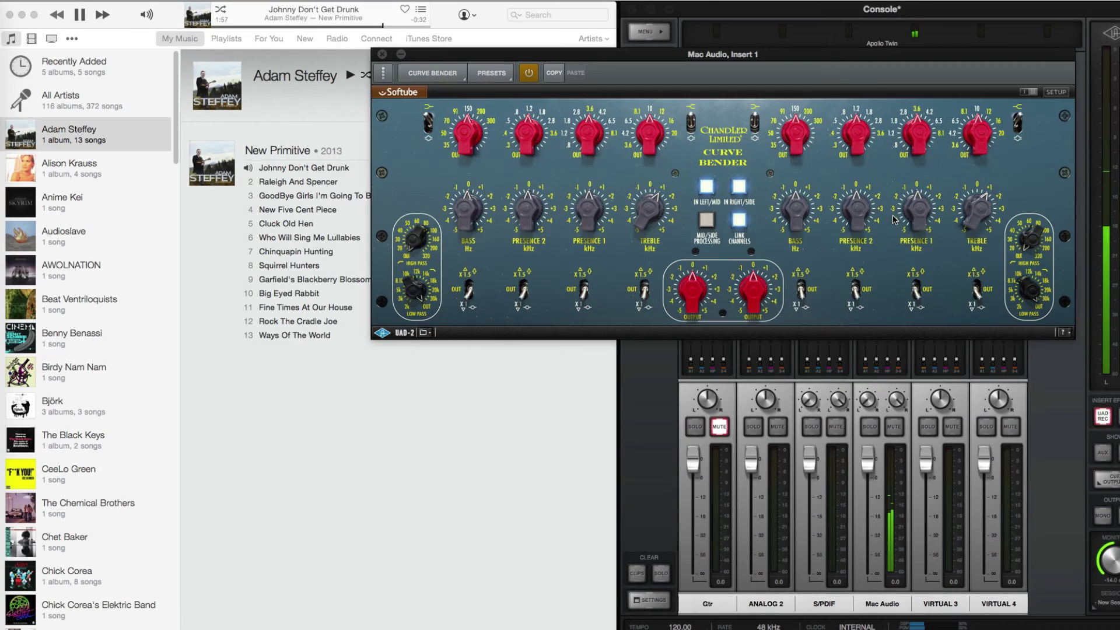
left_click_drag(472, 229, 469, 216)
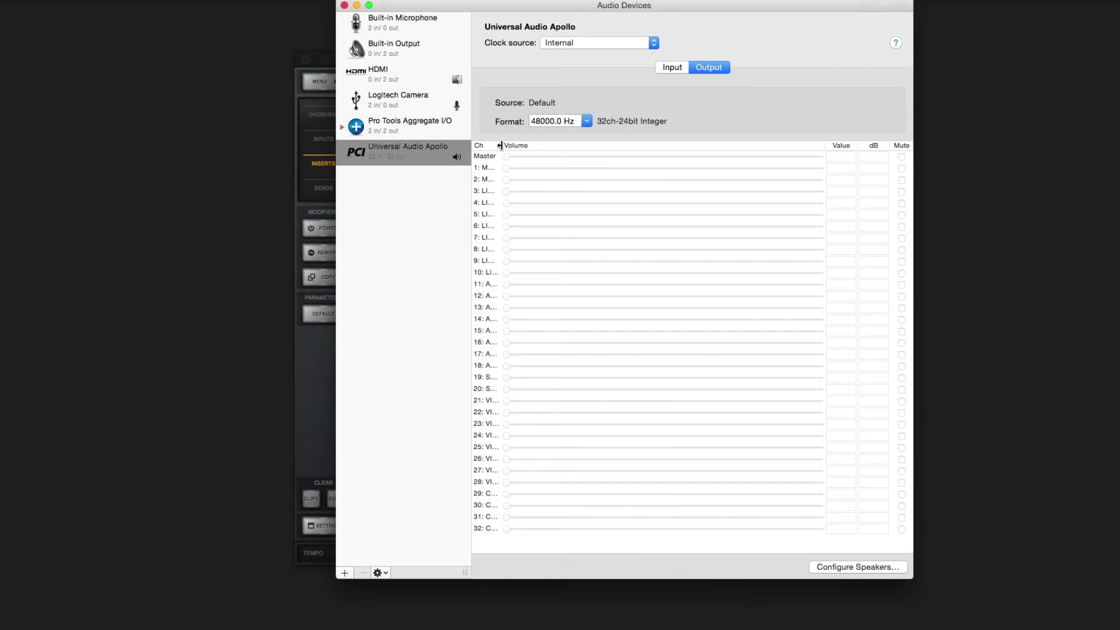
left_click_drag(502, 144, 548, 146)
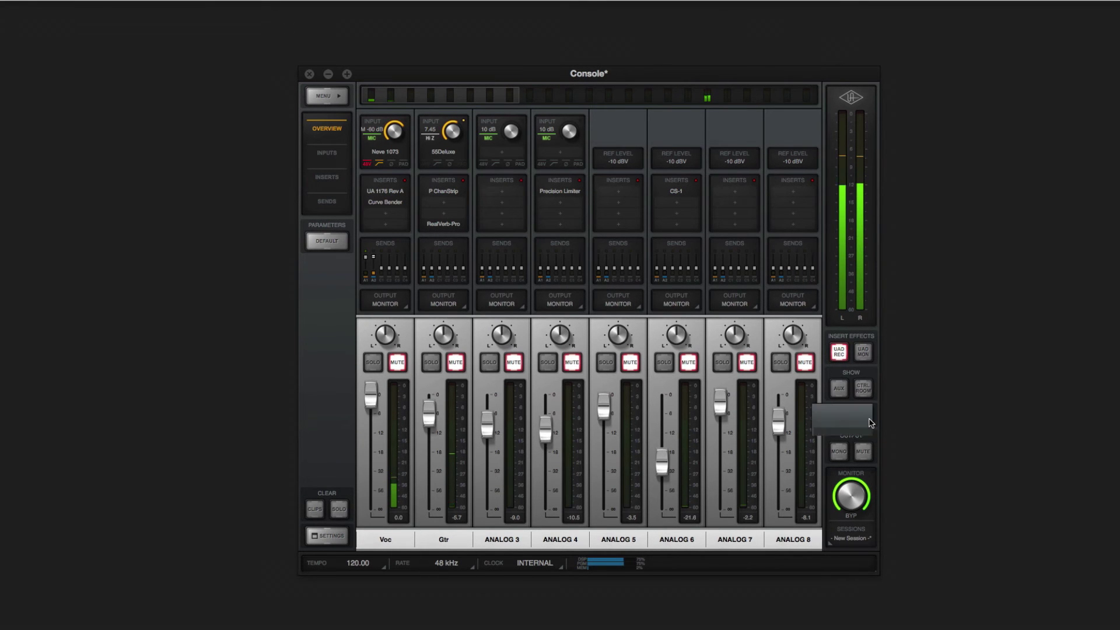
Show the Cue Outputs panel from Console's Show section.
left_click(851, 416)
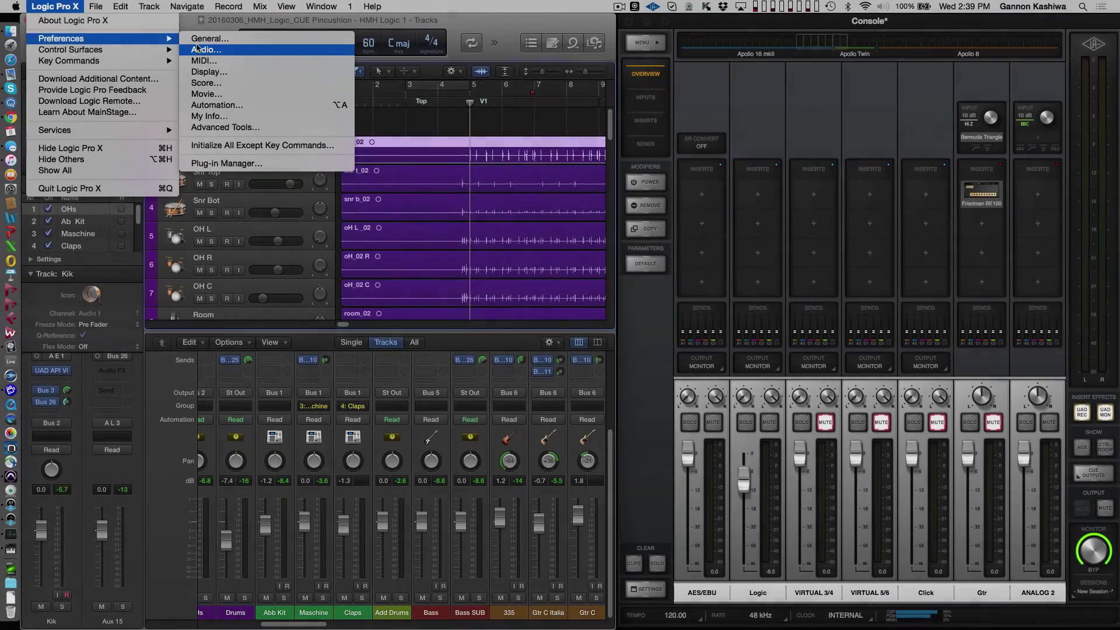
Set Logic's stereo output to Output 21-22 (A VIRTUAL 1/2) in audio preferences.
left_click(204, 50)
left_click(590, 191)
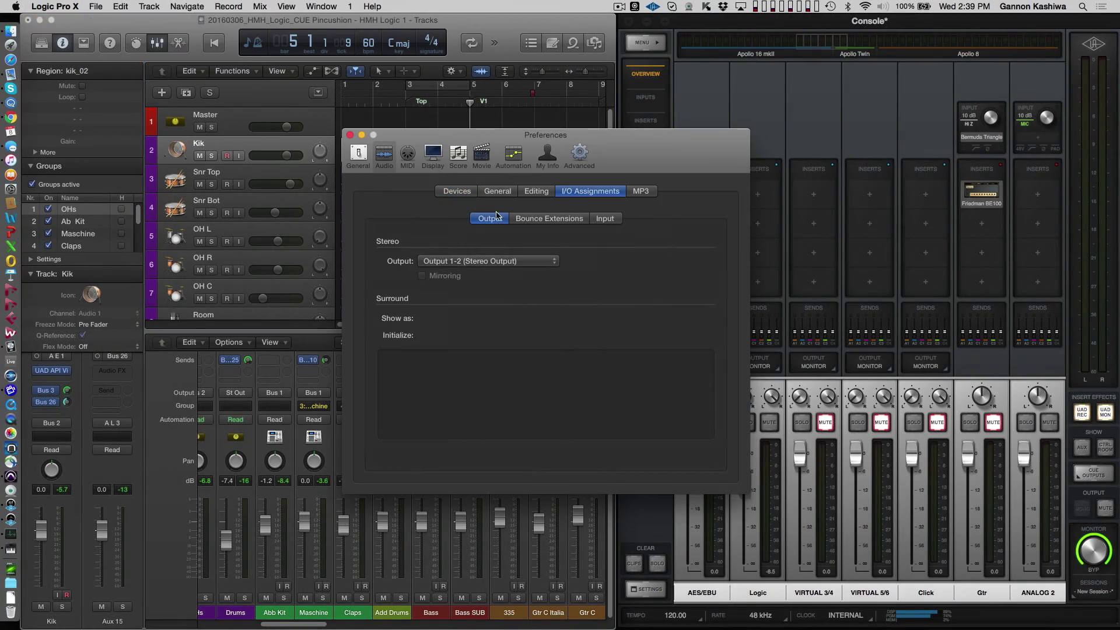
left_click(496, 262)
left_click(496, 375)
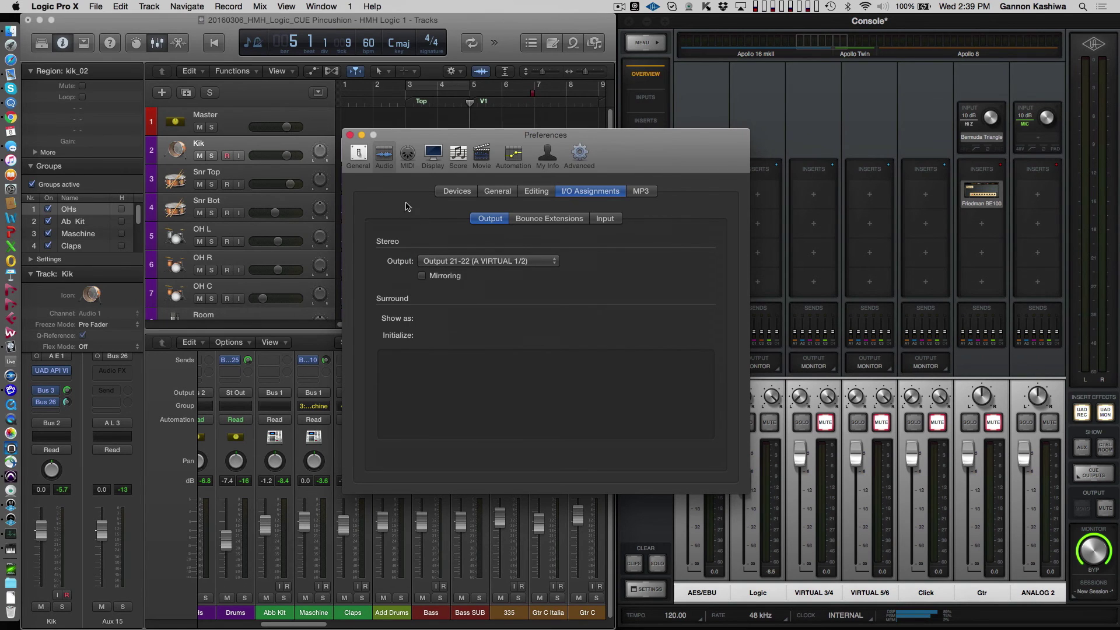
left_click(349, 135)
Raise the Logic channel's CUE 1 send to about -26.5, then raise its CUE 2 send.
left_click(745, 467)
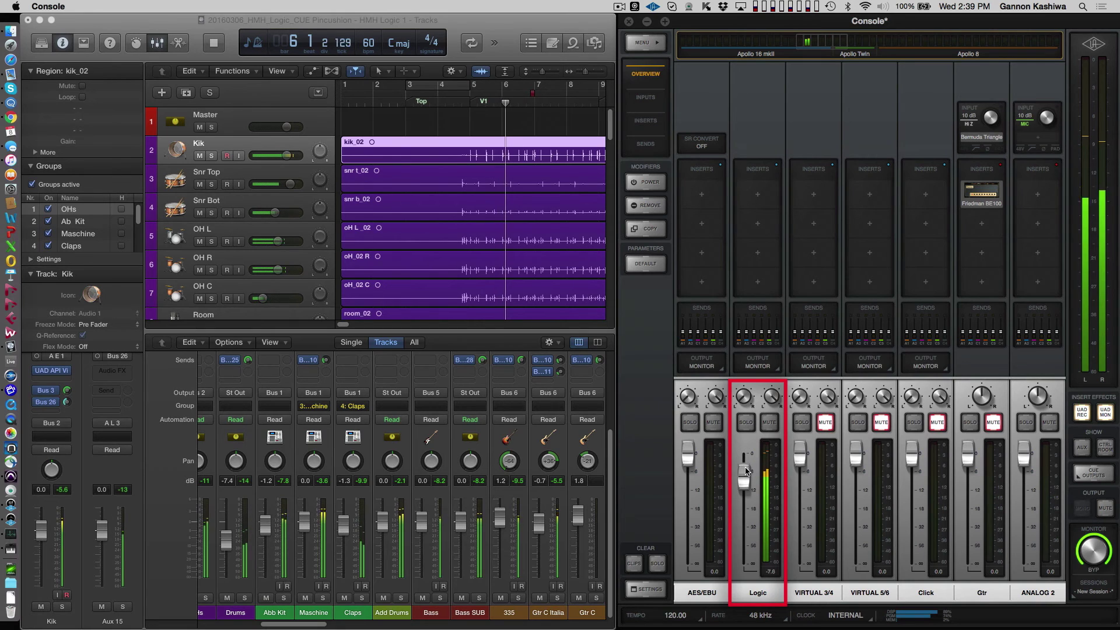
left_click(752, 326)
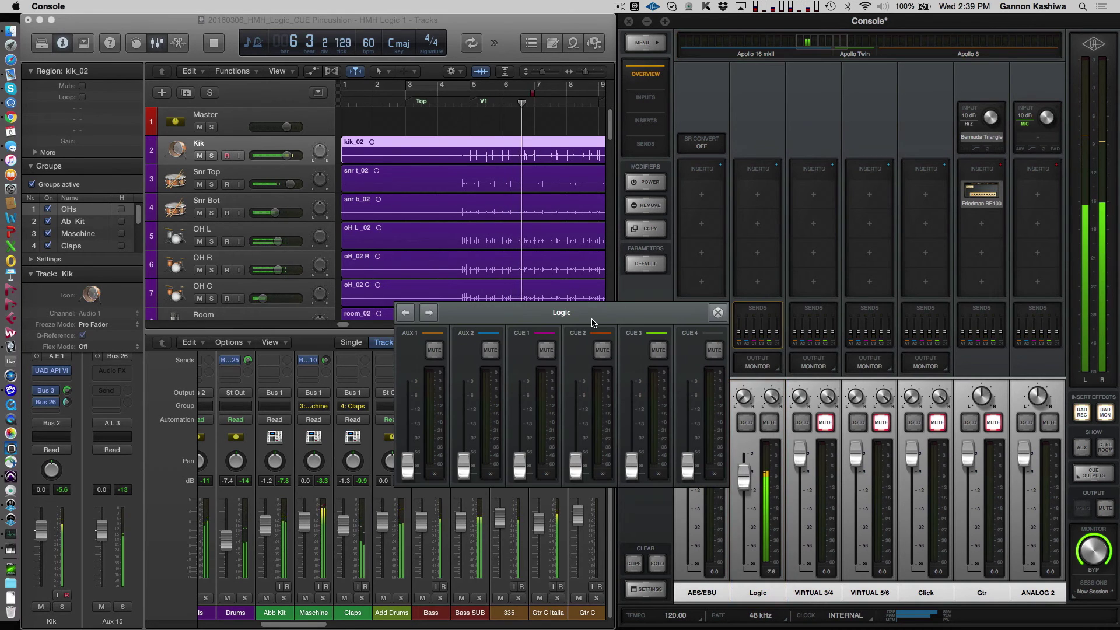
left_click_drag(594, 316, 639, 227)
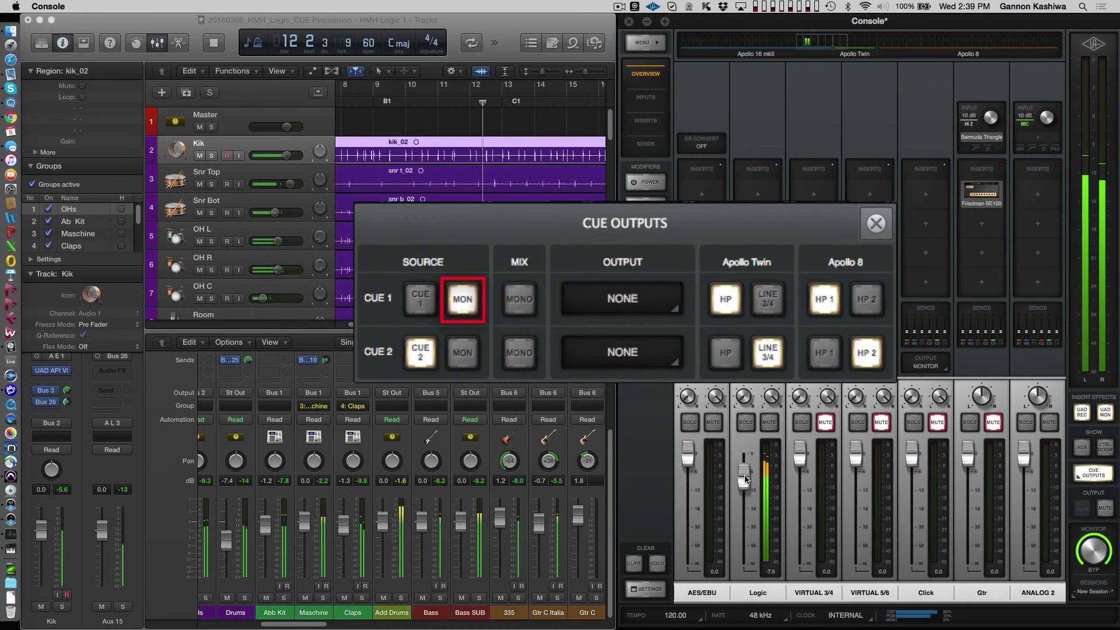
left_click(422, 300)
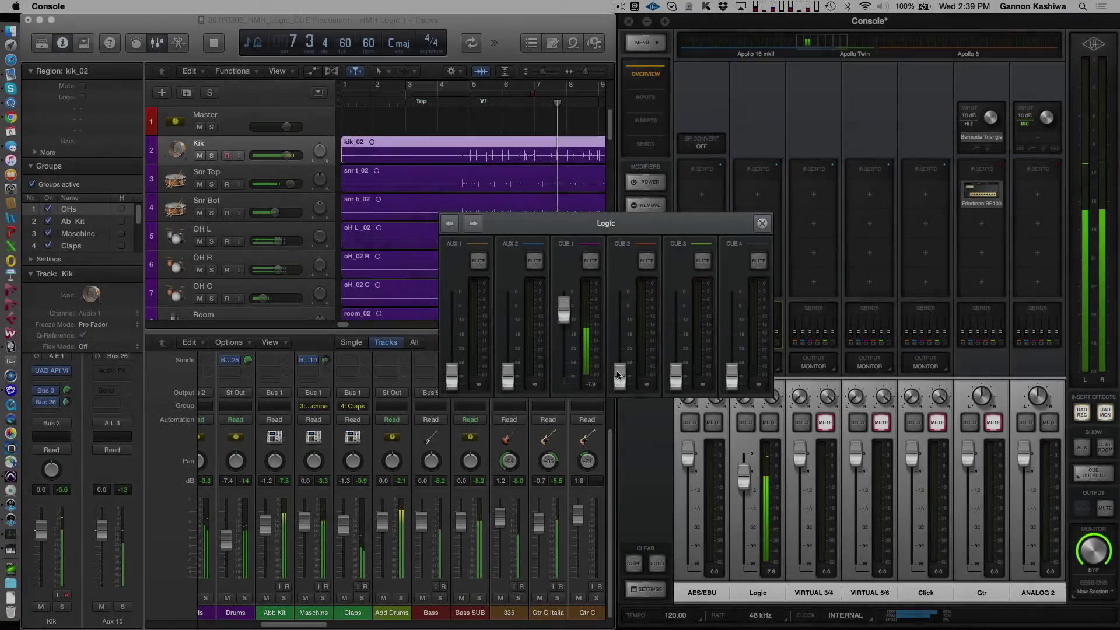
left_click_drag(619, 374, 620, 291)
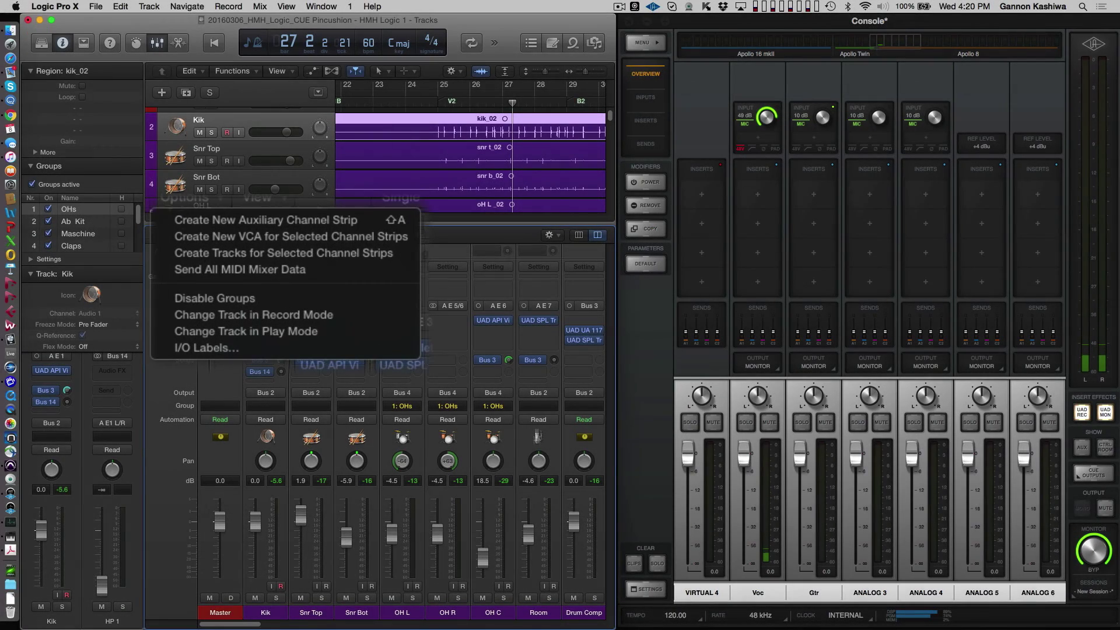
Create an aux strip with input Bus 15 and route HP 2 to Output 31-32.
left_click(212, 217)
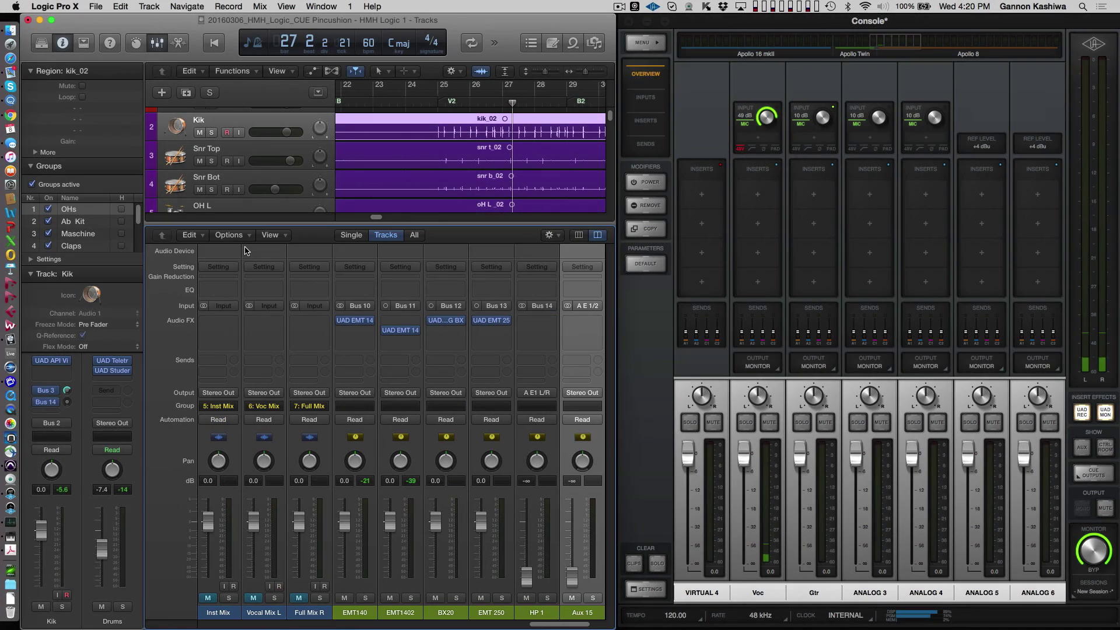
left_click(582, 306)
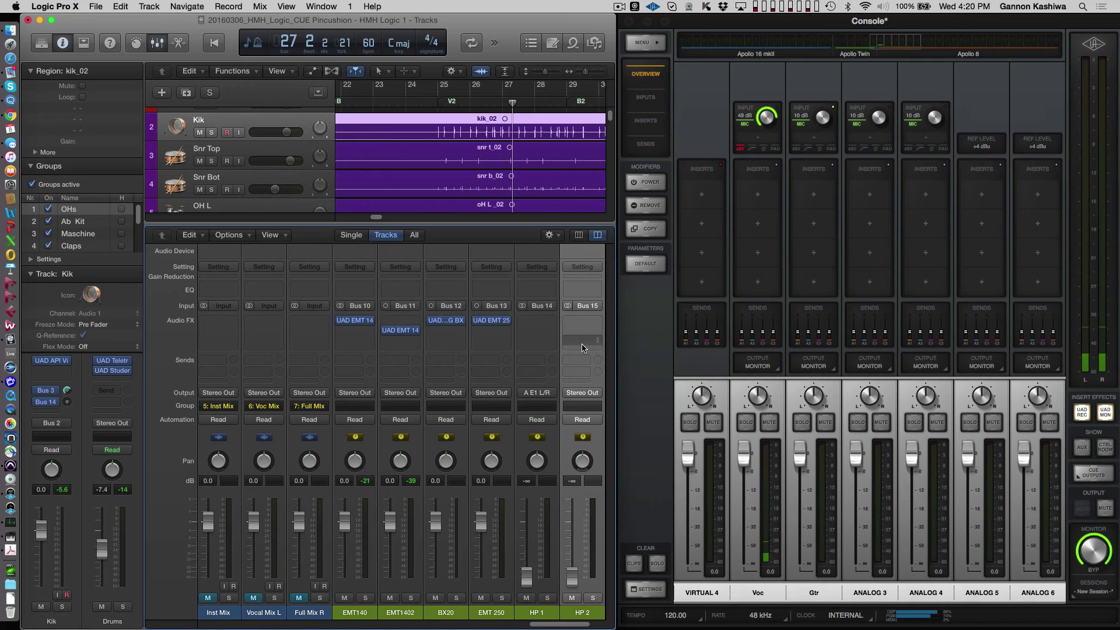
left_click(582, 392)
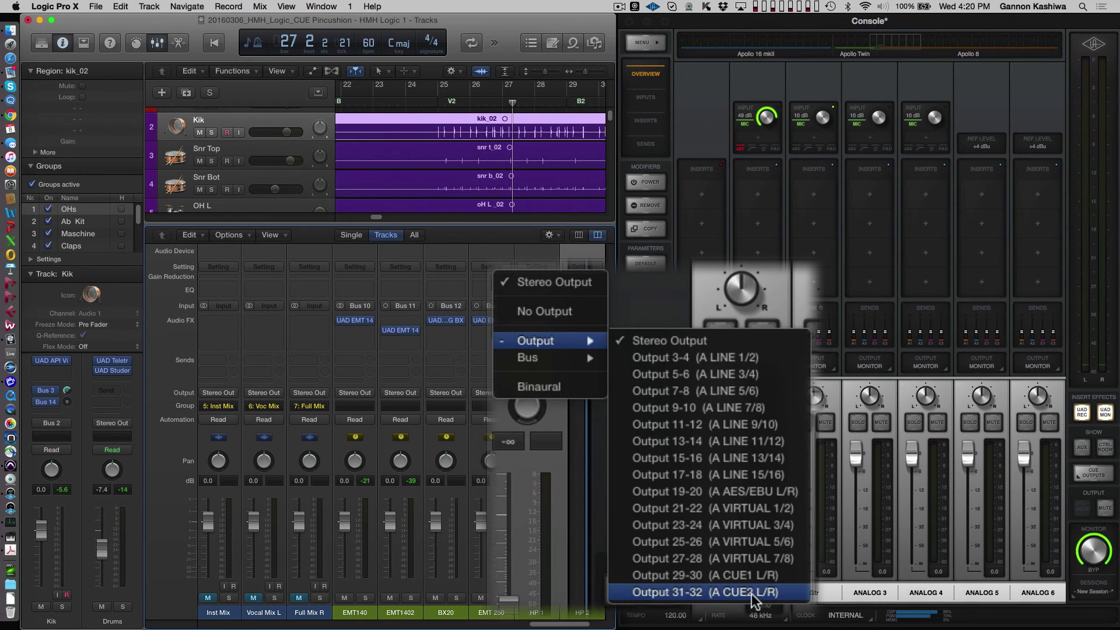
left_click(753, 593)
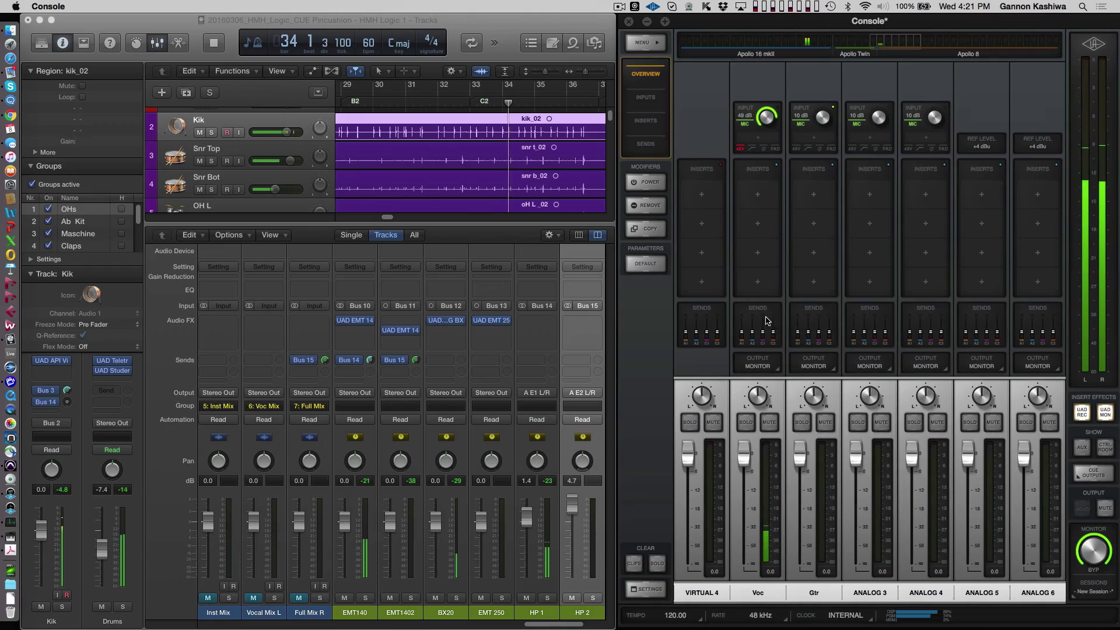
left_click(768, 321)
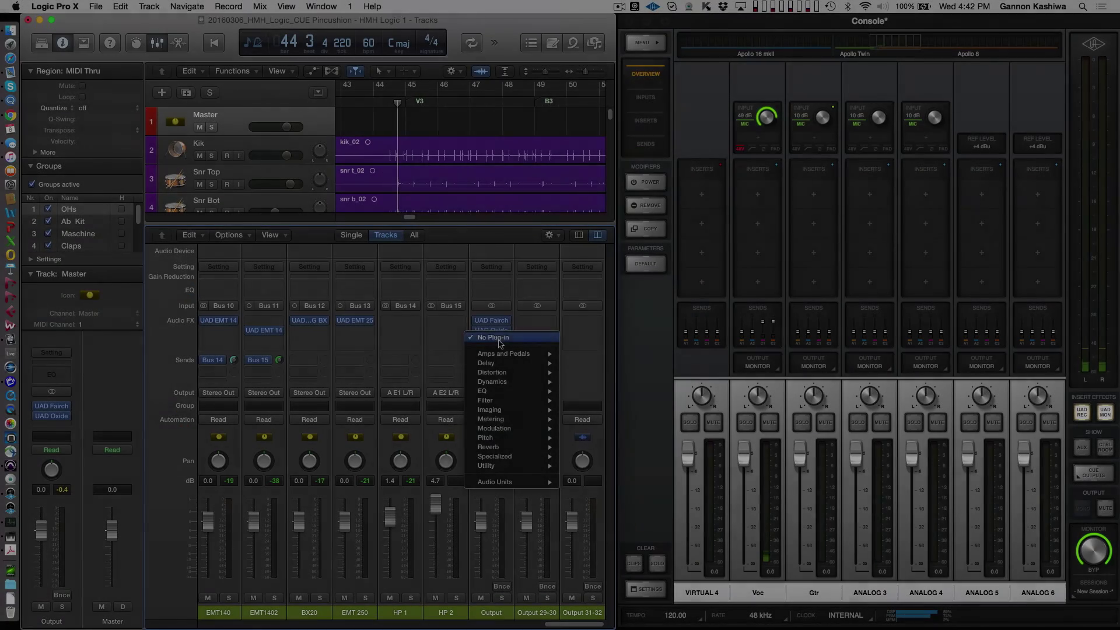
Insert Console Recall on Logic's Output strip, open Console from it, and return.
mouse_move(495, 482)
mouse_move(596, 519)
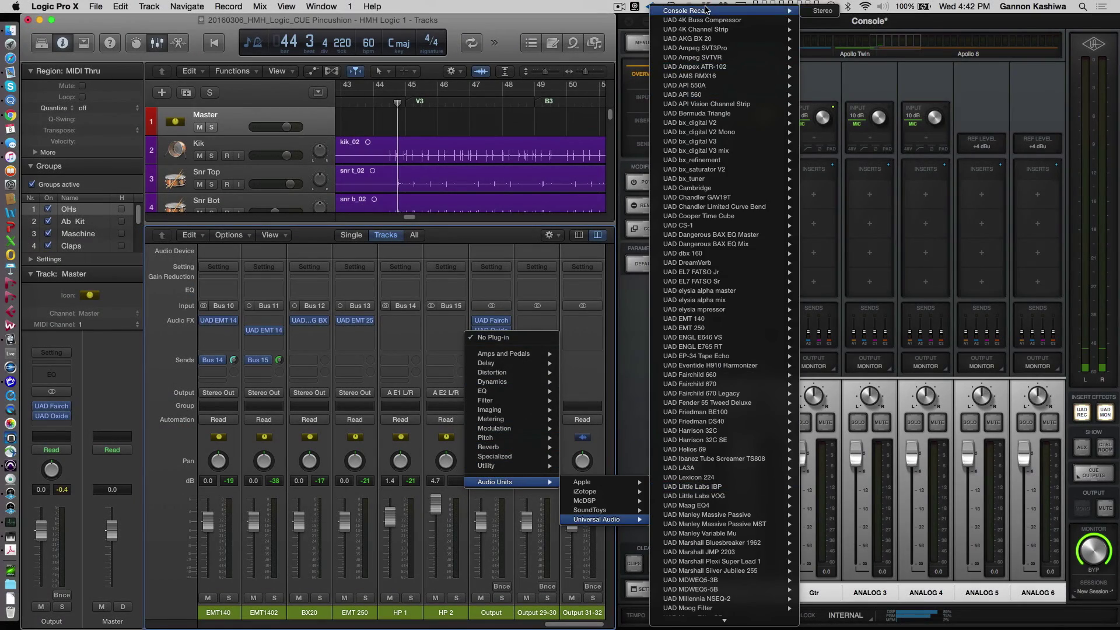
left_click(823, 11)
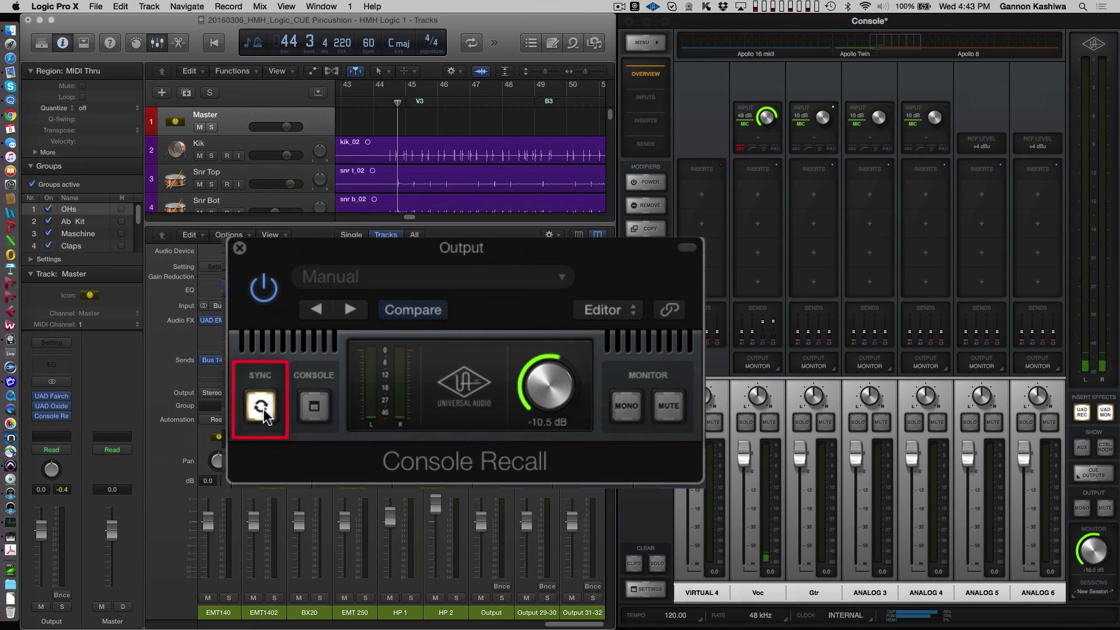
left_click(315, 407)
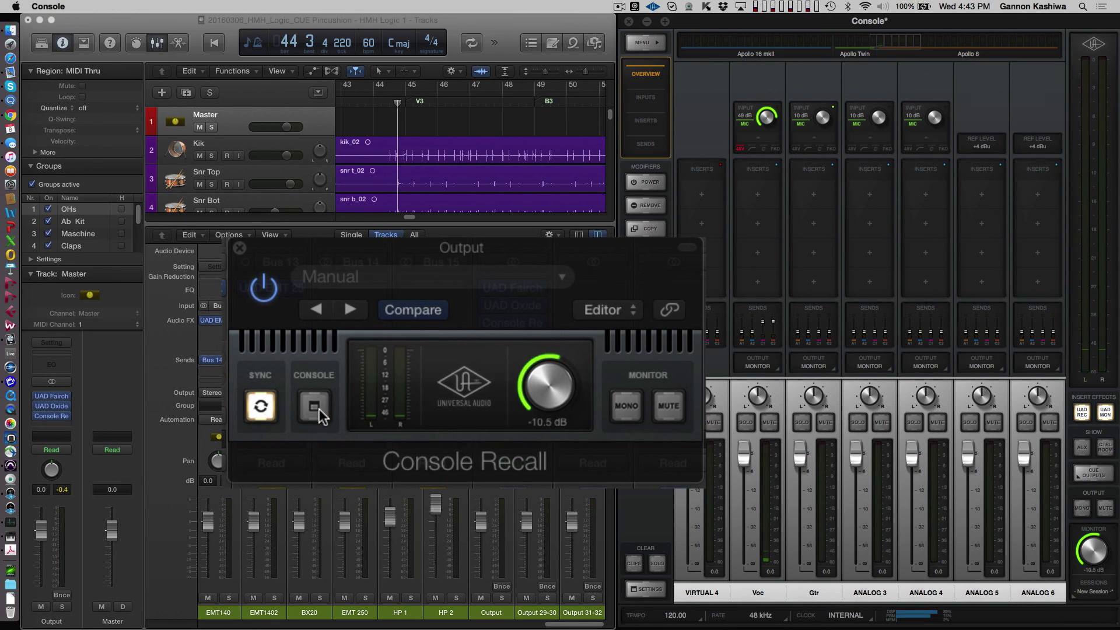
left_click(449, 250)
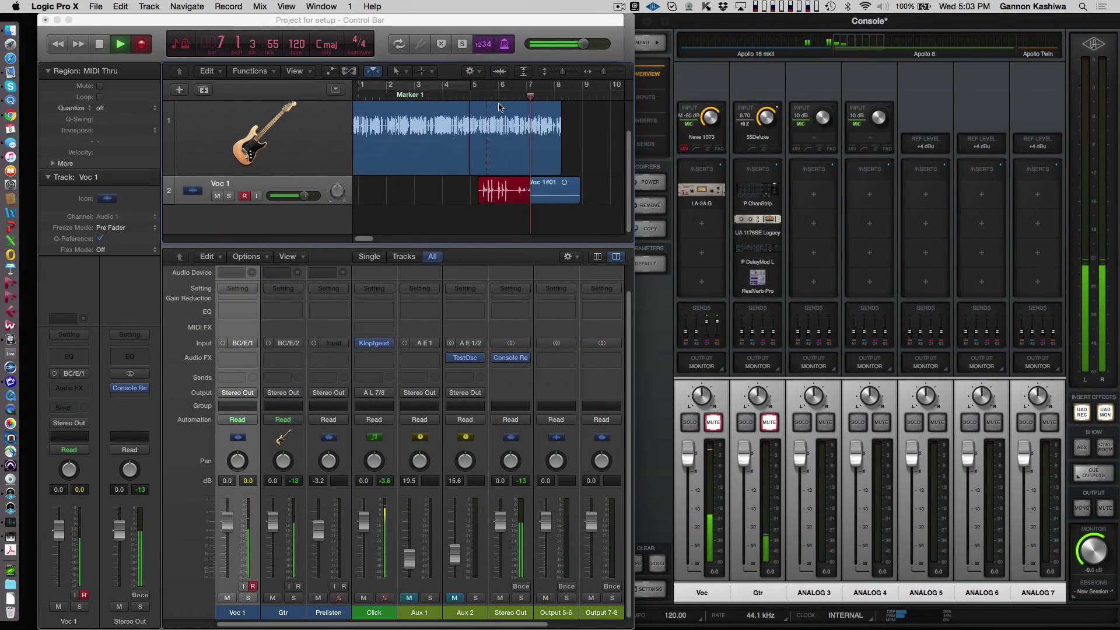
Change the Gtr 55Deluxe amp's MIC 2 model and speaker setting.
left_click(702, 137)
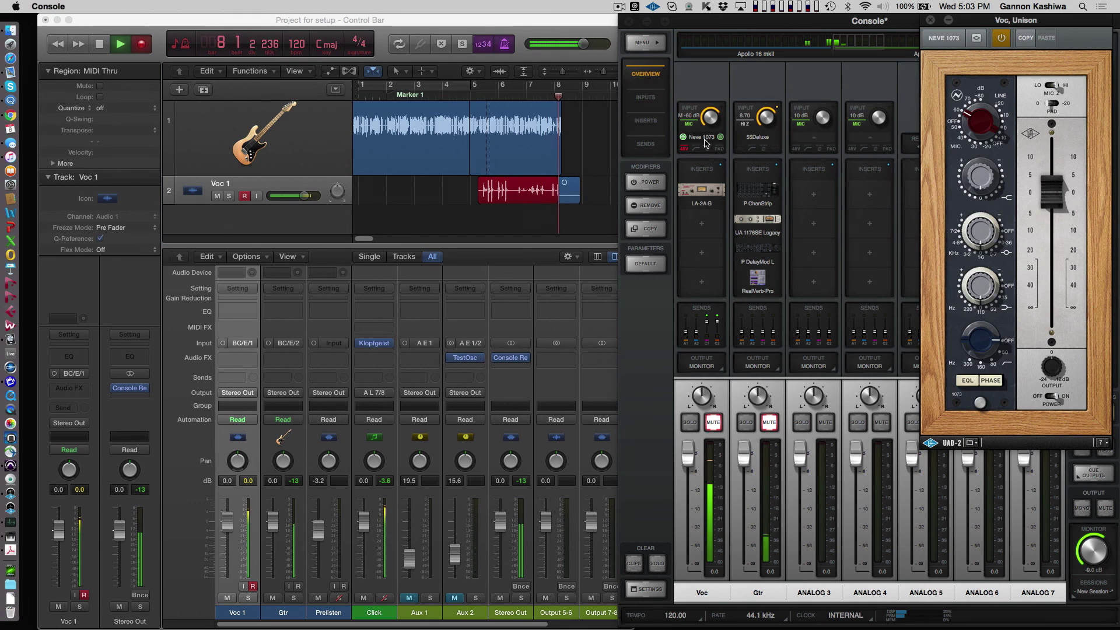
left_click(758, 136)
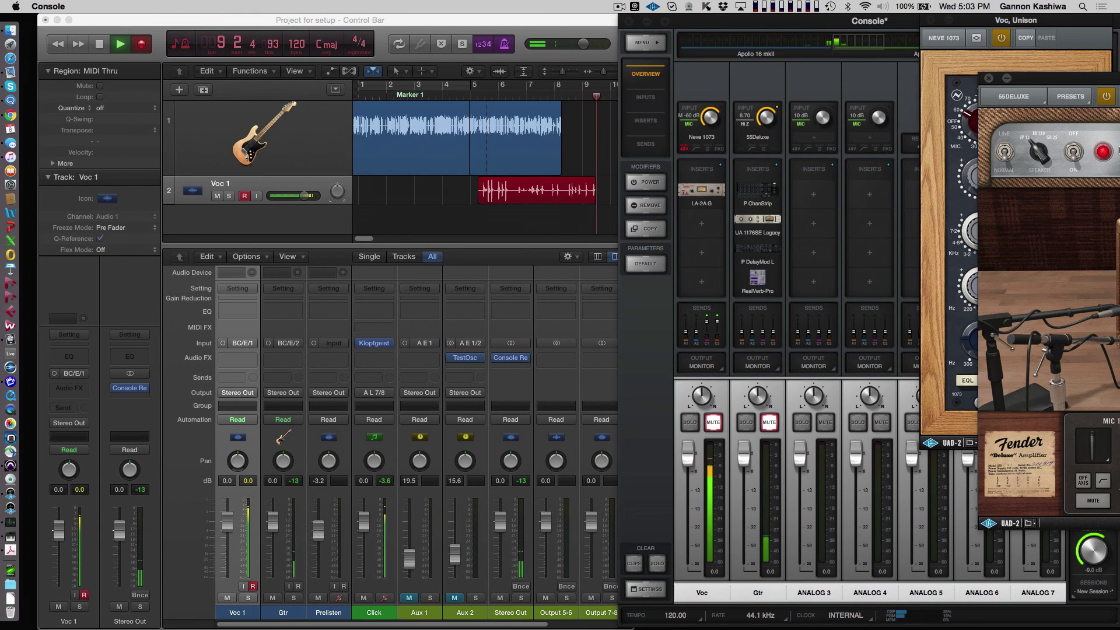
left_click_drag(1083, 81, 808, 109)
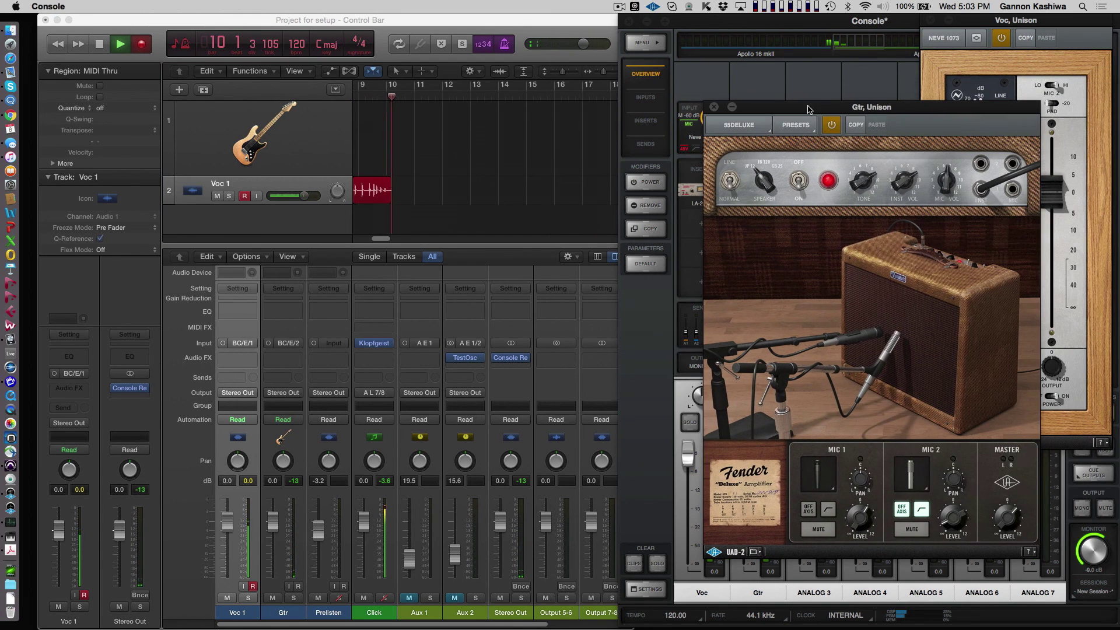
left_click(913, 479)
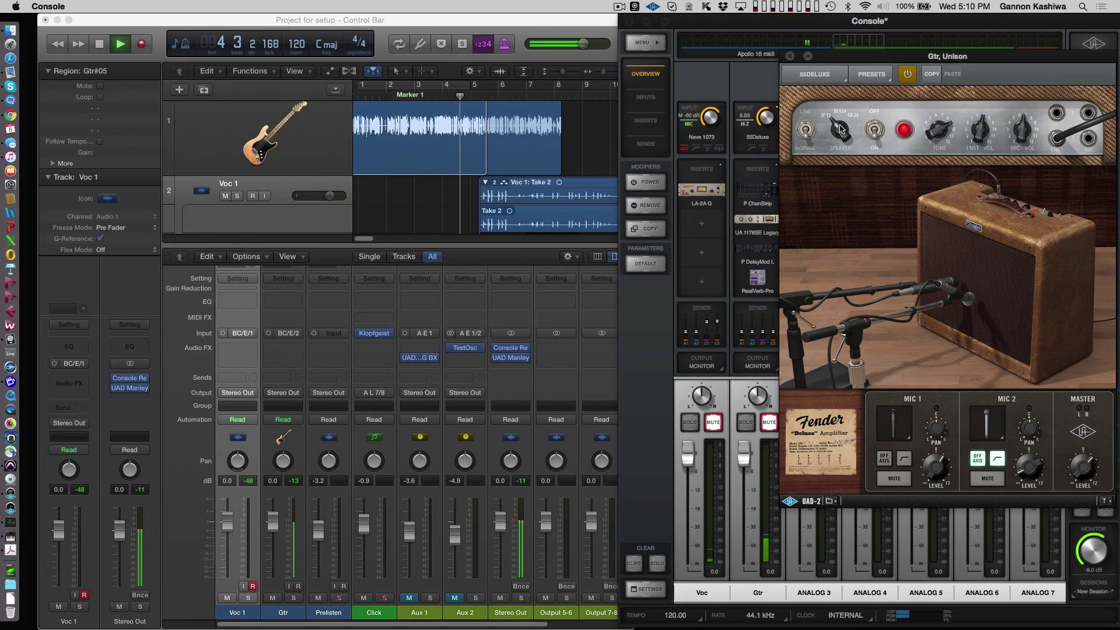
left_click_drag(840, 129, 839, 122)
Raise the Voc Neve 1073 level toward +5 and open the Stereo Out Manley Variable Mu.
left_click(708, 146)
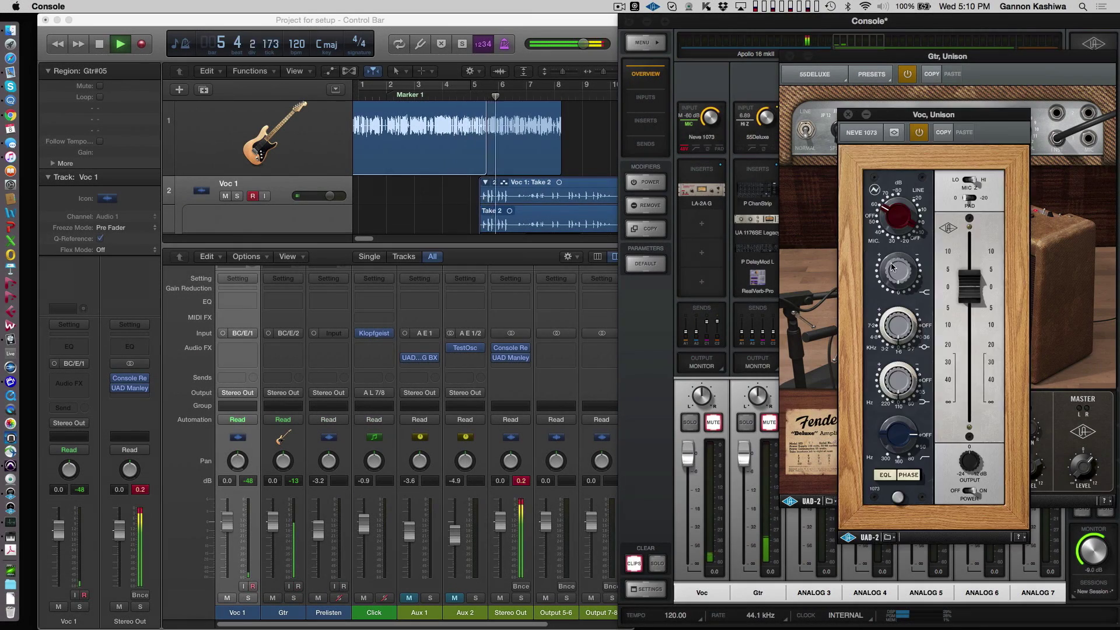
left_click_drag(971, 296, 971, 279)
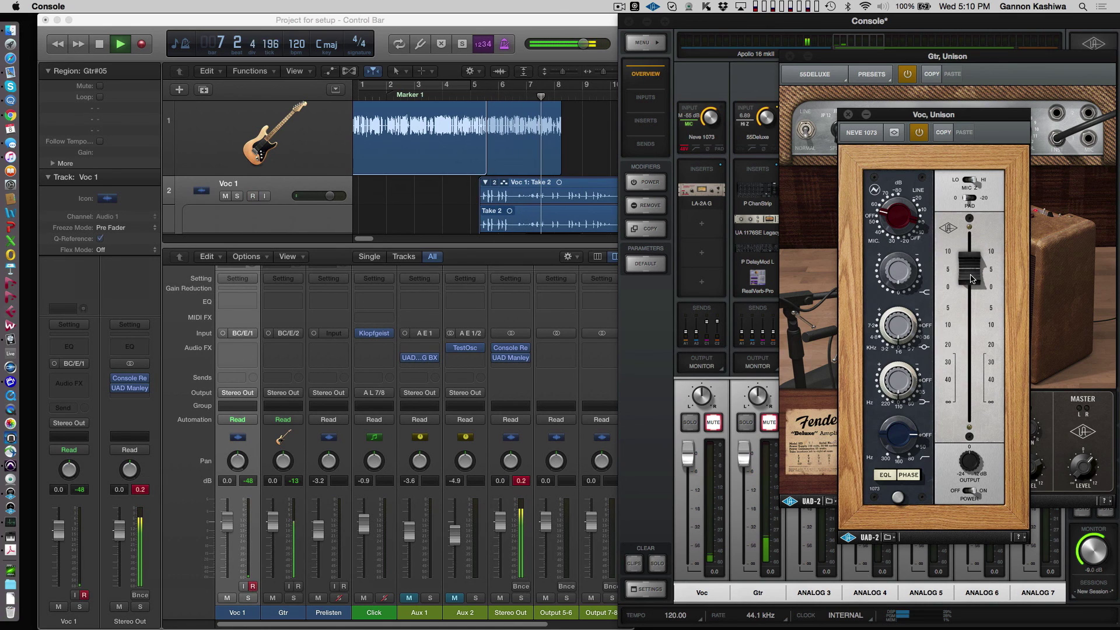
left_click(505, 359)
left_click_drag(386, 195, 405, 379)
Show the Aux 1 BX 20 and Stereo Out Manley windows, then move the Voc Neve 1073 window up-left.
left_click(413, 359)
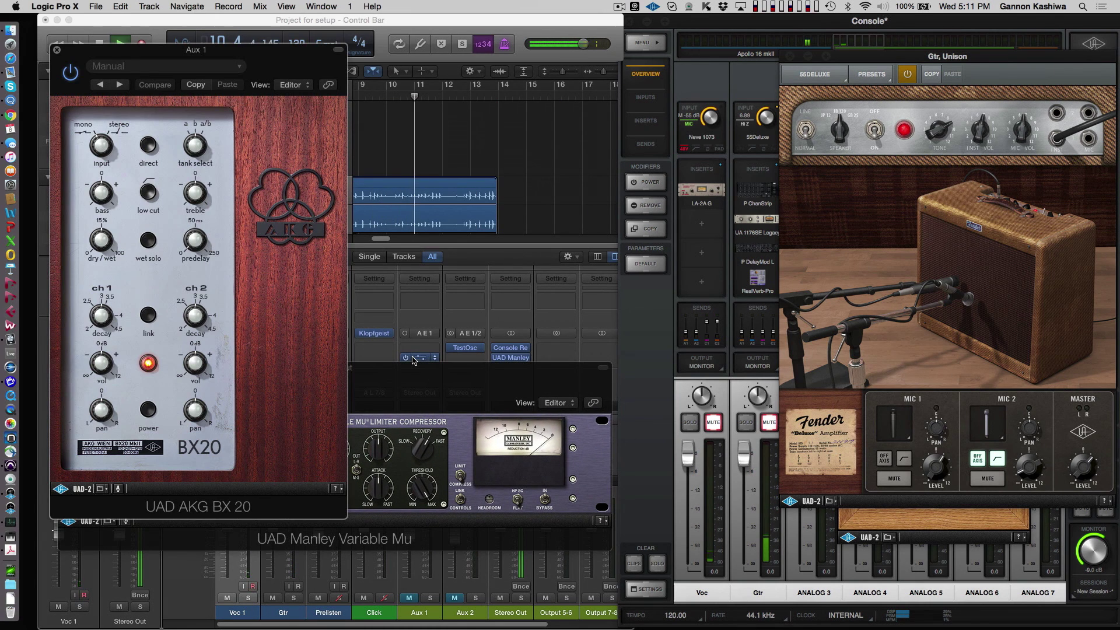
left_click(411, 407)
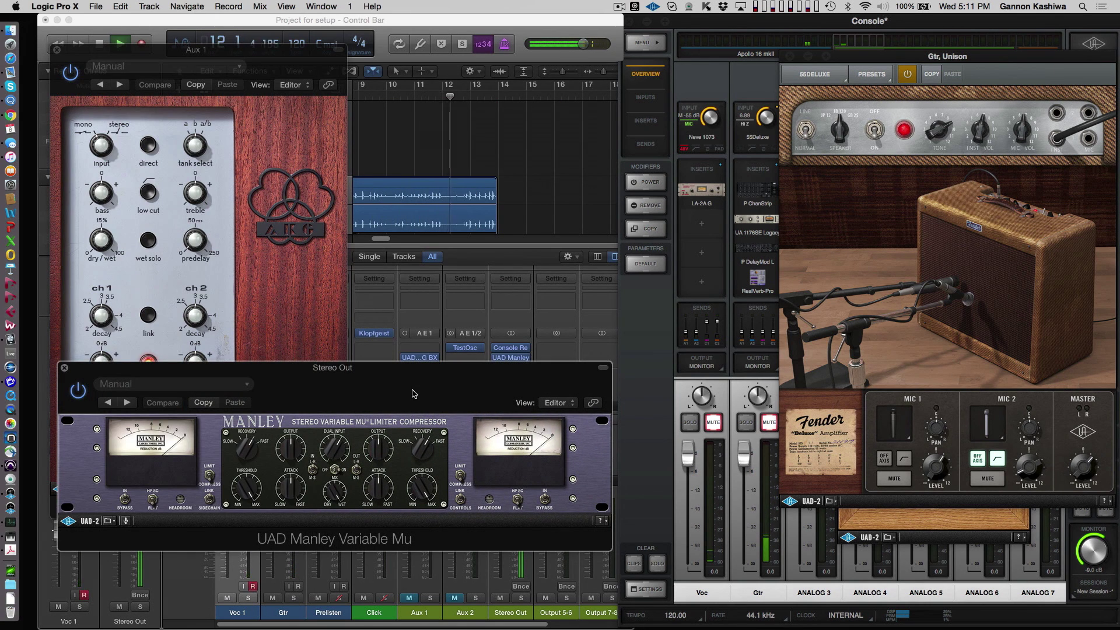
left_click(876, 519)
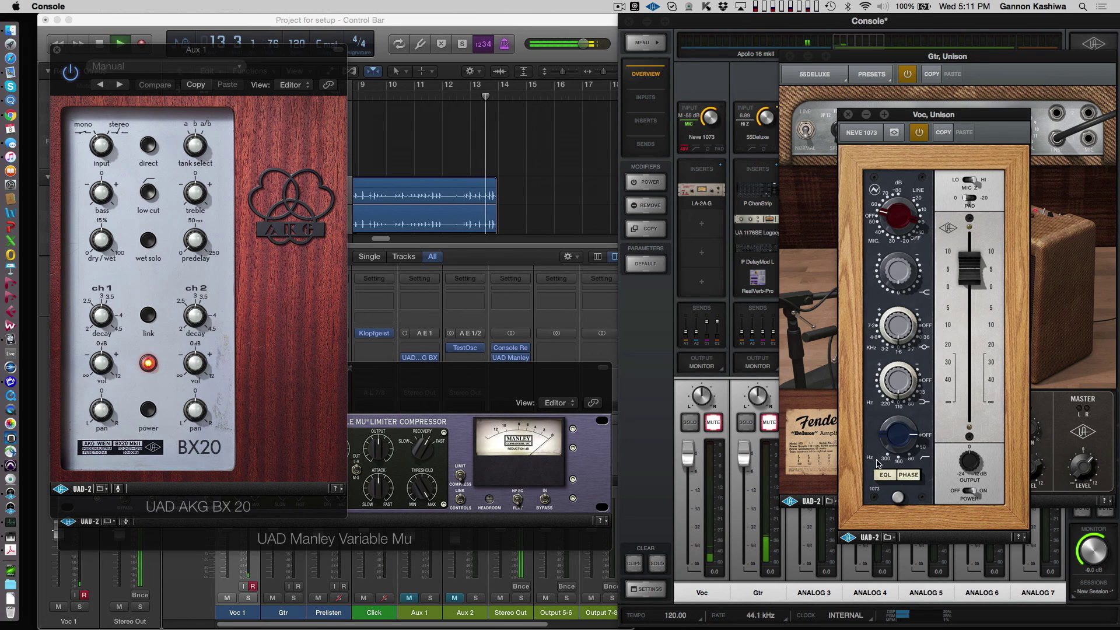
left_click_drag(964, 118, 712, 65)
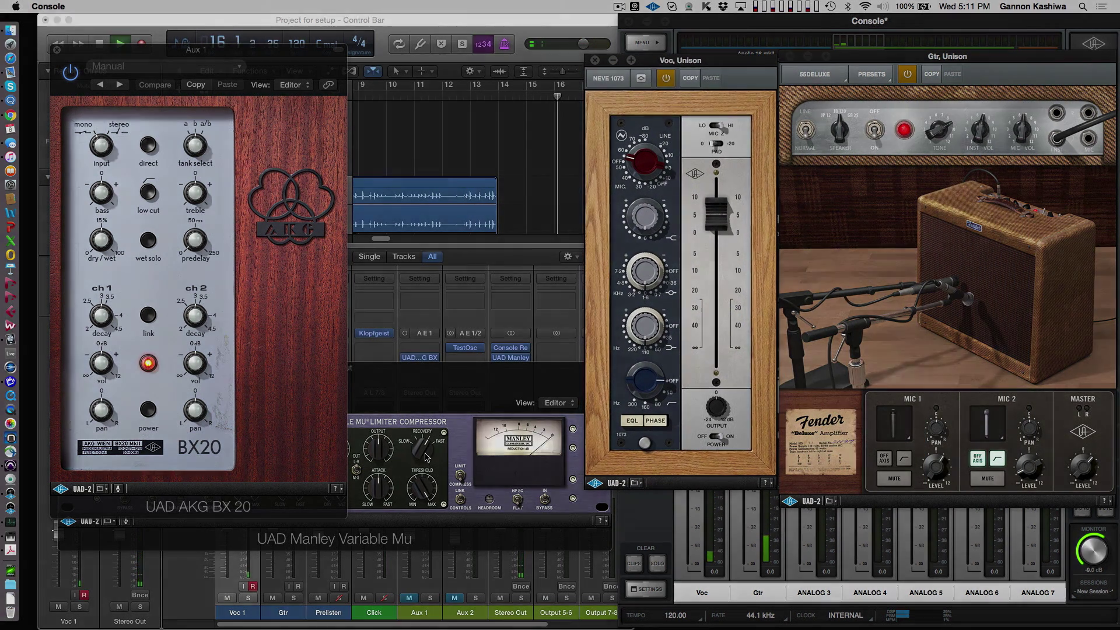